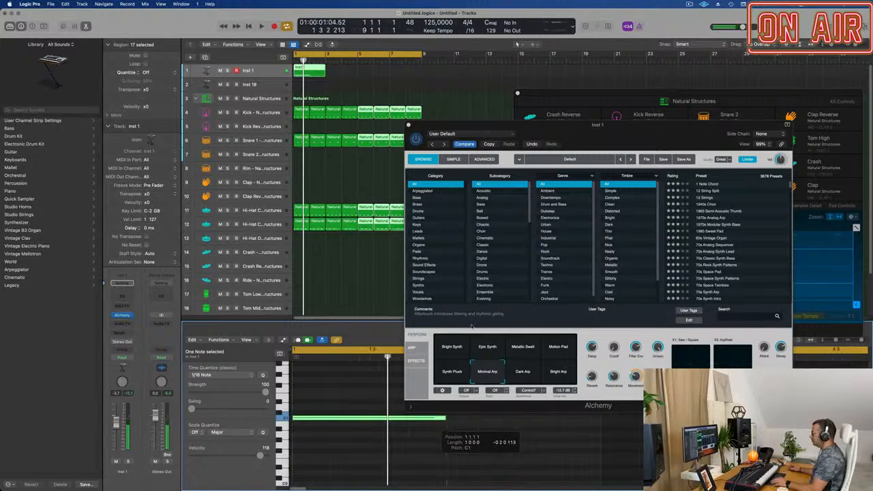
- Split the Inst 1 region at bar 2, delete the second half and repeat the one-bar region up to bar 9
click(309, 69)
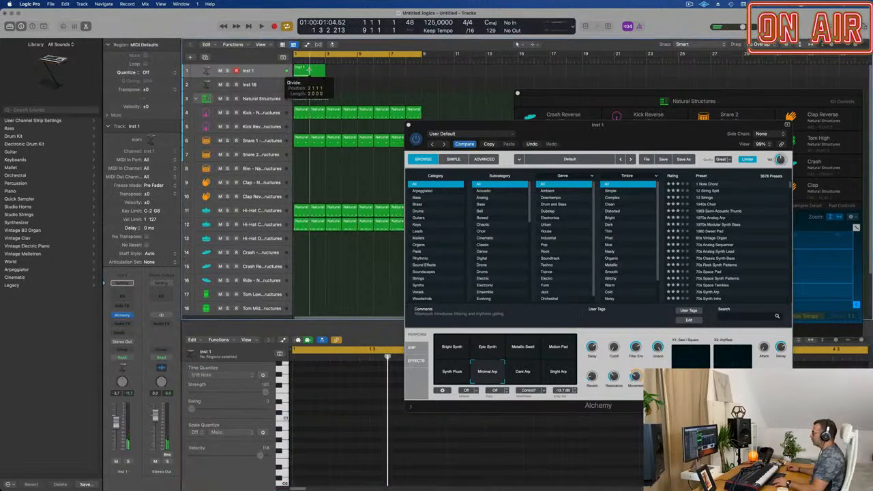
key(Delete)
click(306, 74)
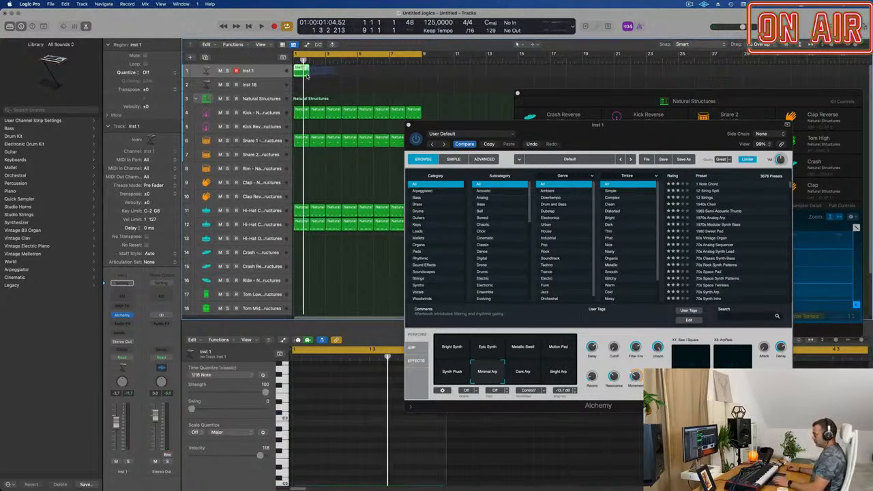
key(super+r)
key(super+r)
key(super+r)
key(super+r)
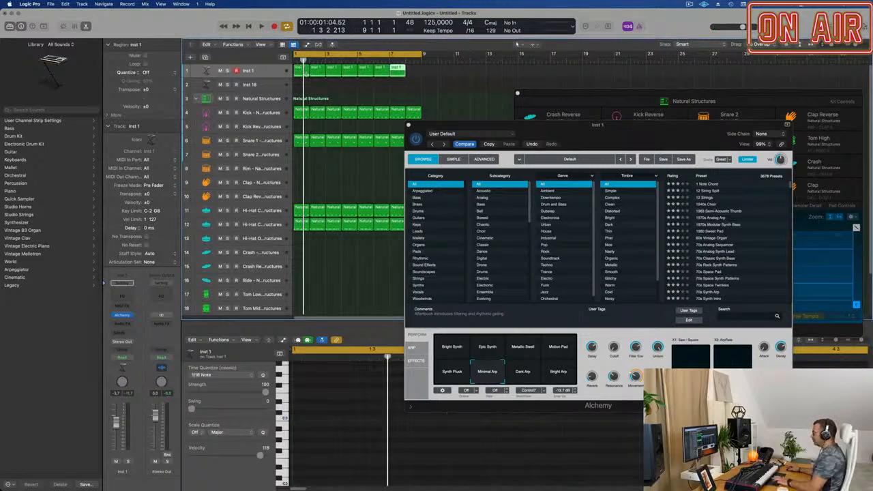
- Start playback, lower the Inst 1 channel volume slightly and keep the Alchemy window clear of the regions
drag(451, 124, 360, 108)
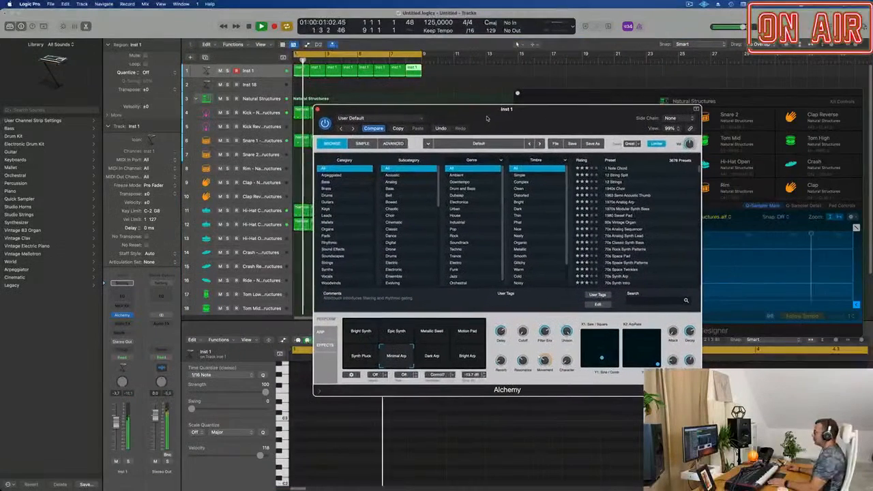
key(space)
drag(116, 426, 115, 431)
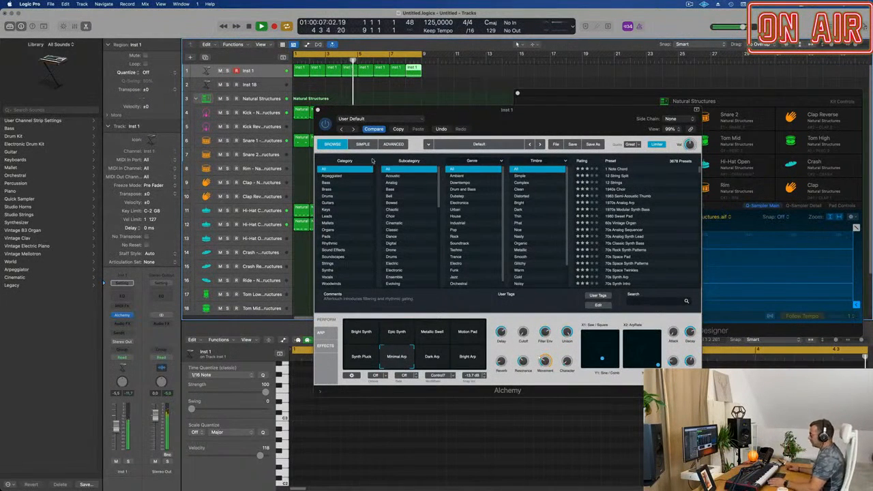
drag(511, 112, 487, 111)
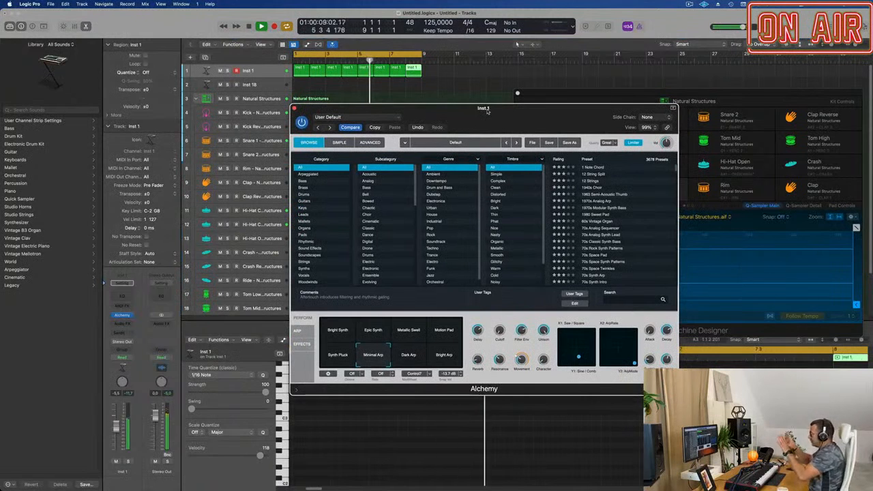
drag(487, 112, 484, 112)
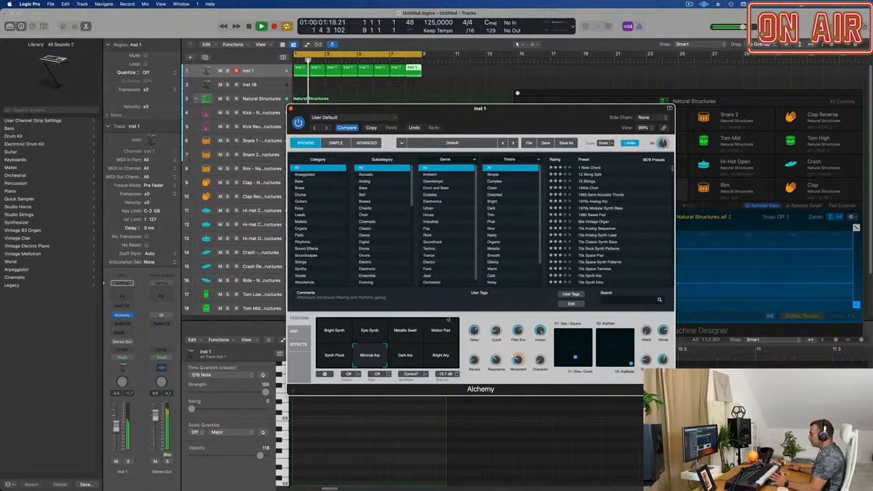
- Adjust the Pattern amount in Alchemy's arpeggiator and load the Bouncing step preset
click(294, 332)
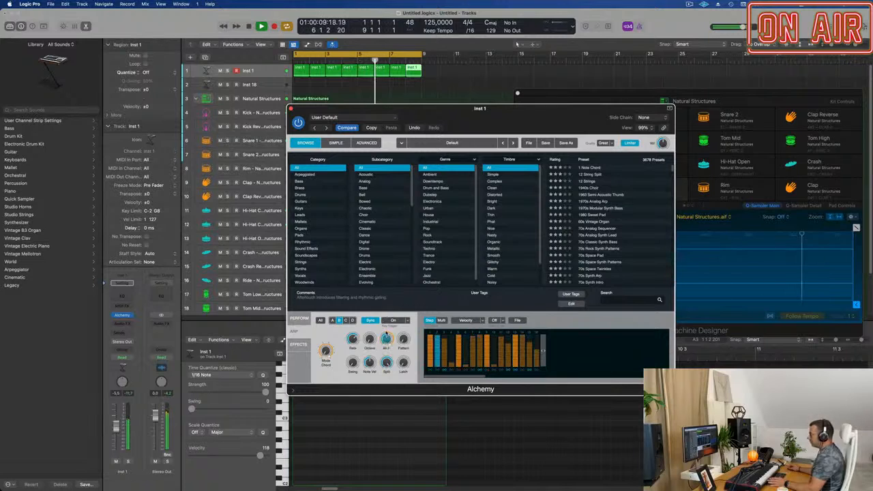
drag(404, 339, 406, 326)
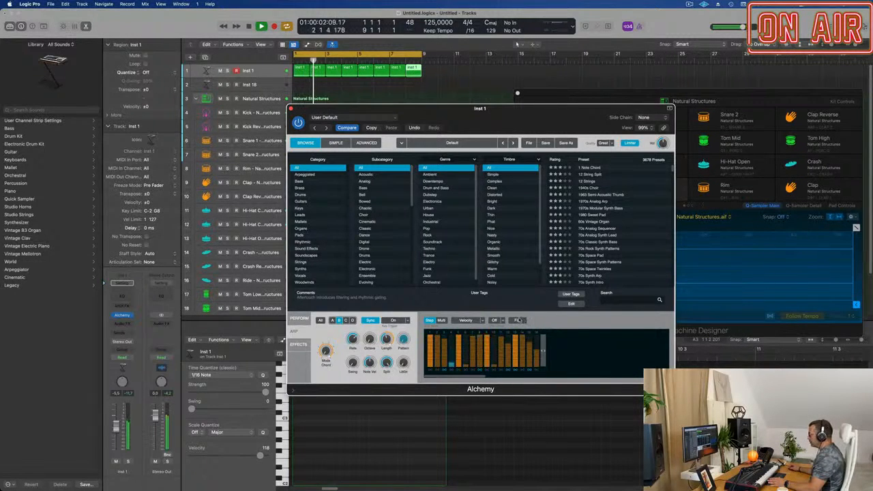
click(523, 321)
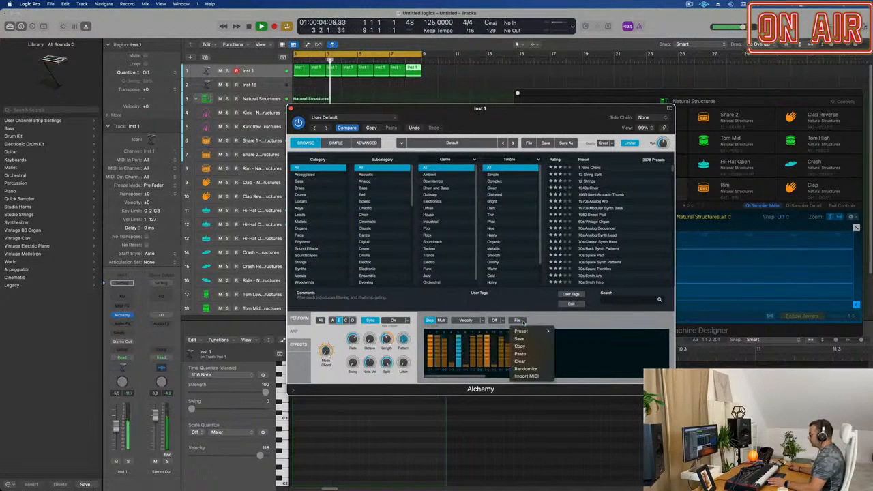
mouse_move(525, 330)
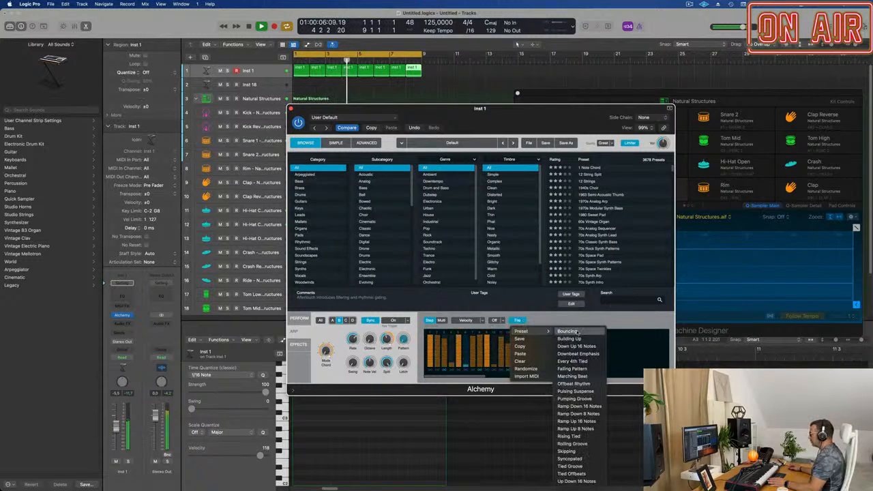
click(565, 332)
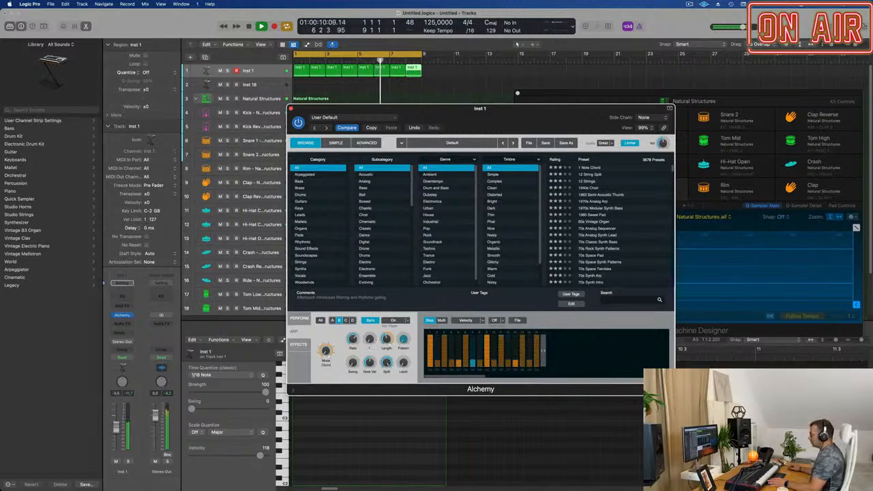
- Load the Building Up preset into the Inst 1 arpeggiator
click(262, 71)
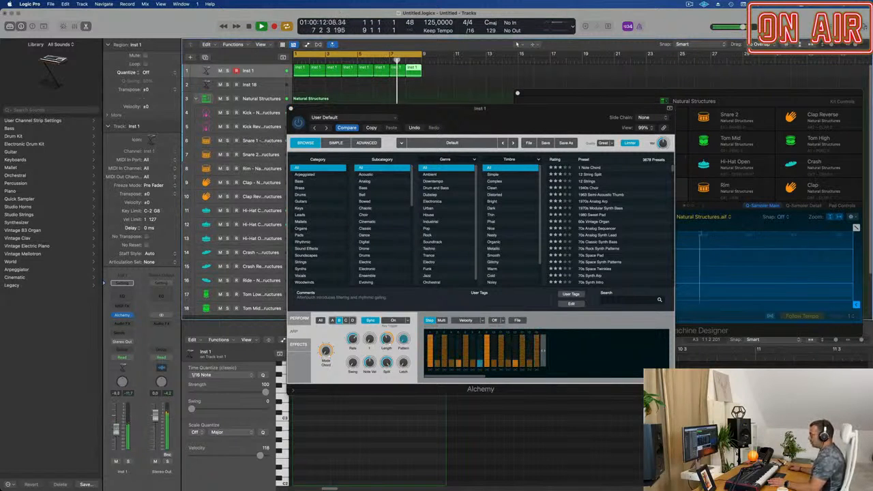
click(515, 319)
mouse_move(538, 331)
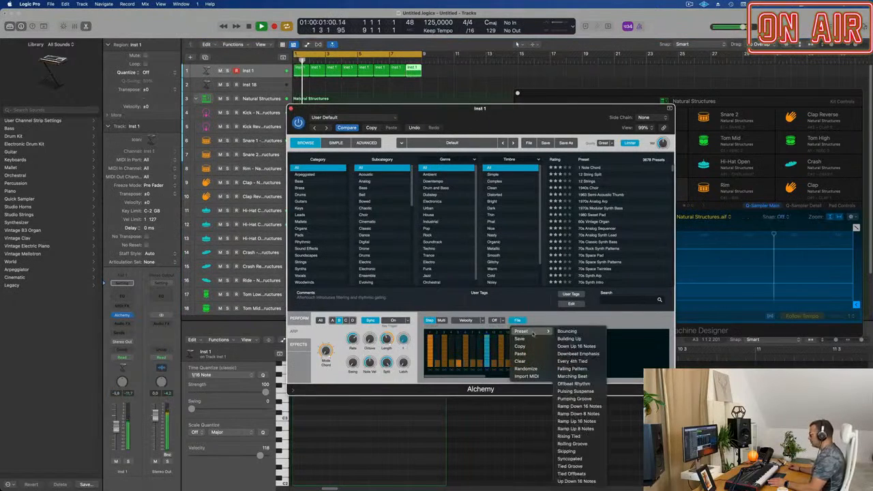
click(568, 339)
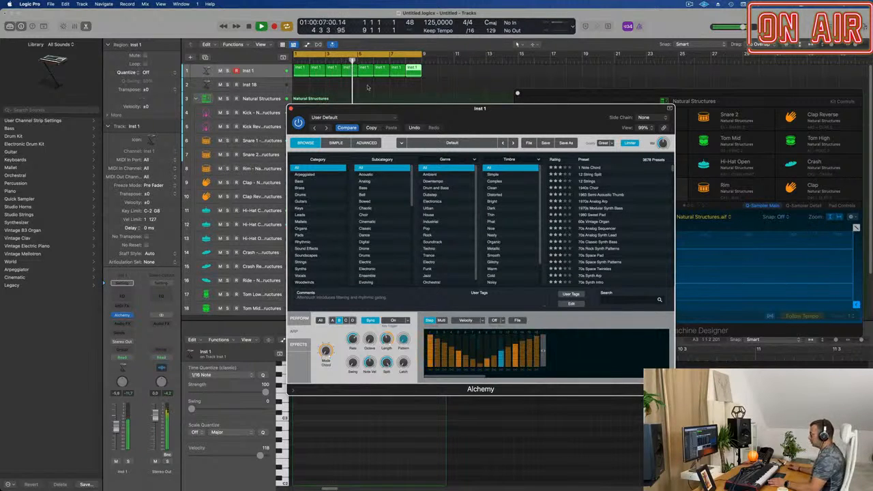
- Select the Inst 1 track's regions, reopen Alchemy and load the Every 4th Tied arpeggiator preset
click(274, 70)
click(122, 316)
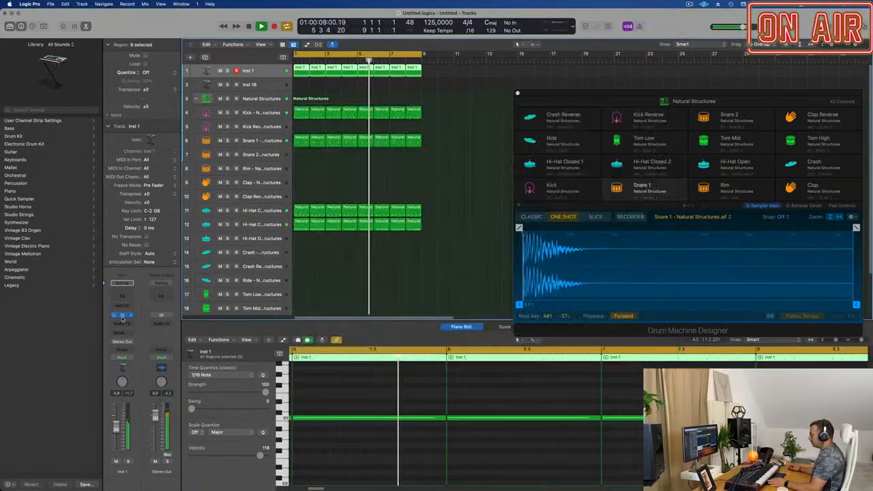
click(122, 317)
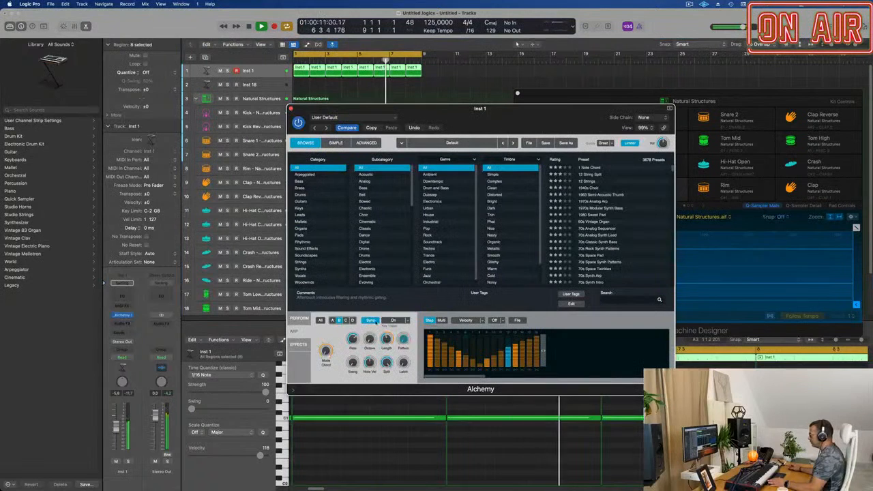
click(517, 320)
mouse_move(521, 330)
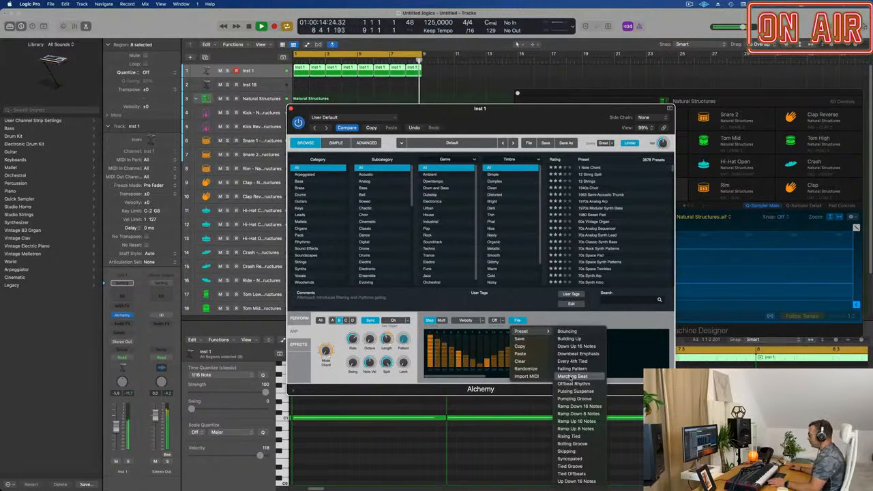
click(577, 361)
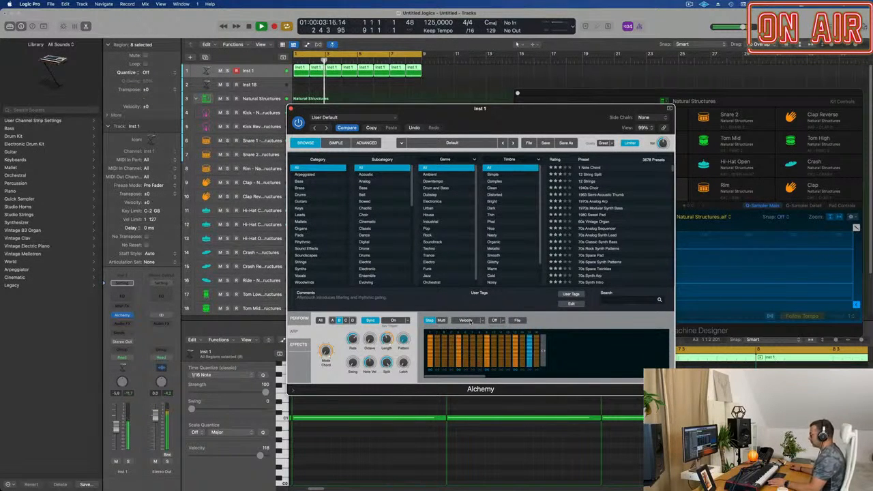
click(466, 321)
click(532, 323)
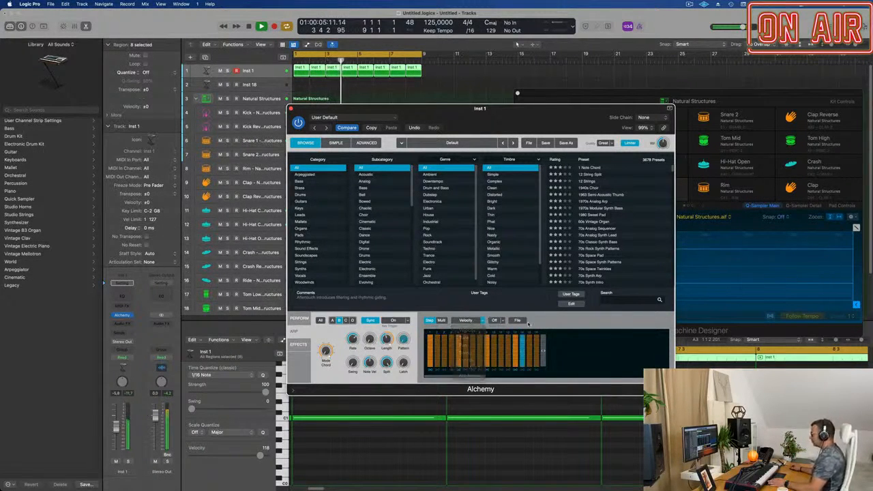
click(517, 320)
mouse_move(521, 332)
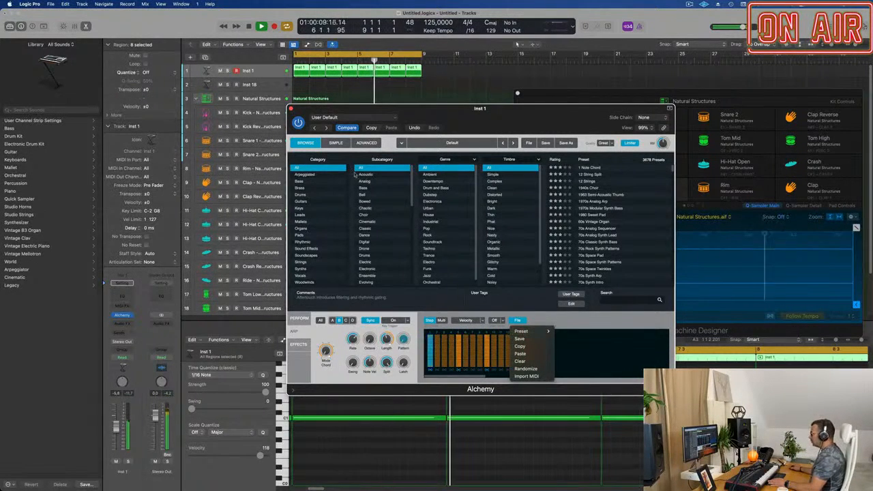
click(346, 127)
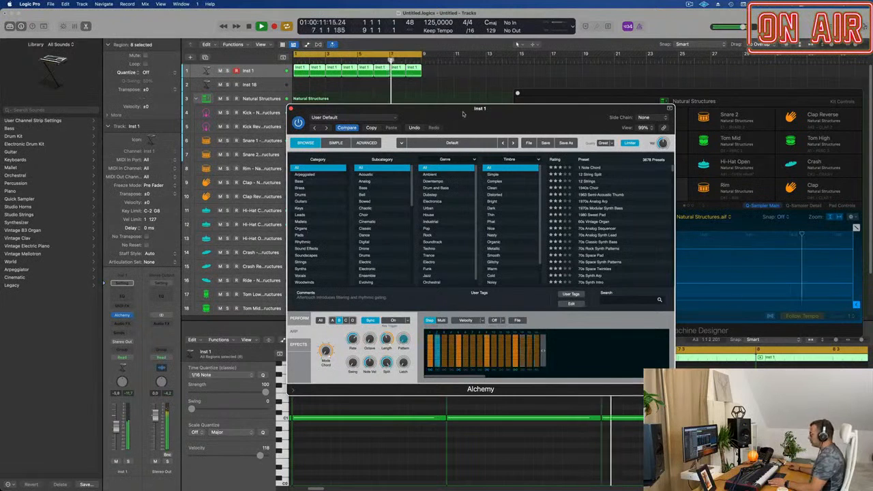
- Switch the arpeggiator steps to Pan and draw alternating down and up values on steps 2, 4, 6 and 8
drag(463, 110, 404, 107)
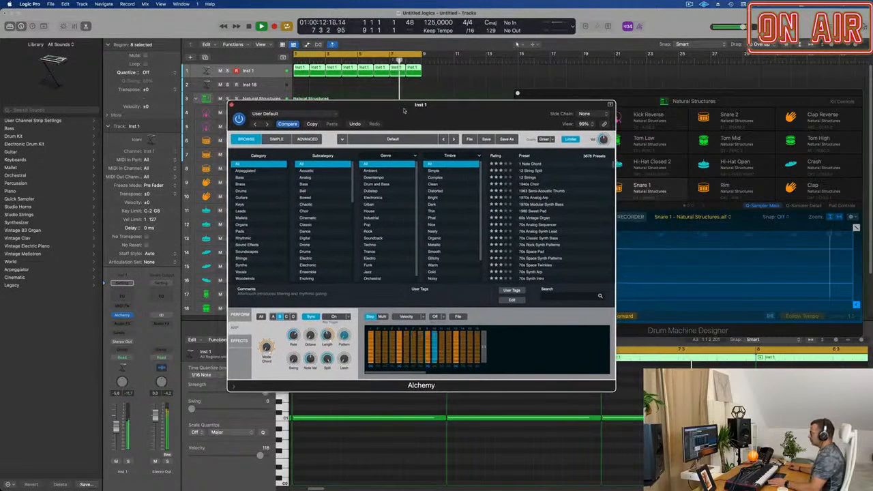
click(420, 317)
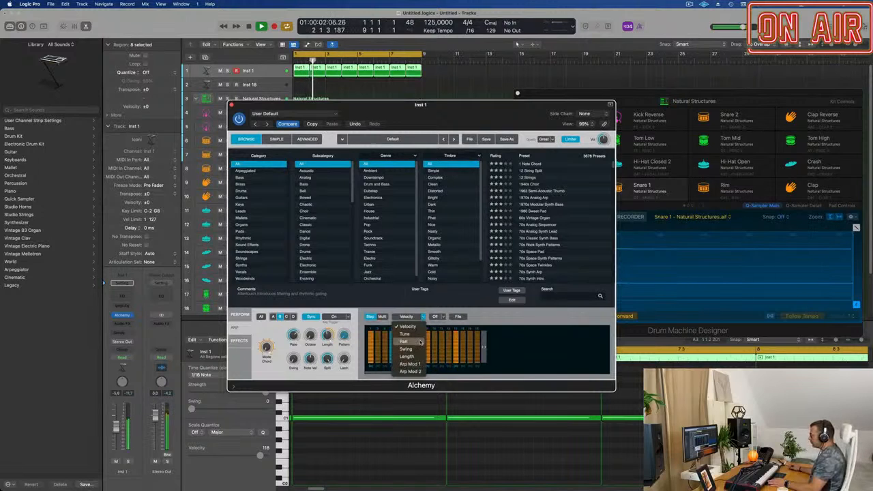
click(404, 341)
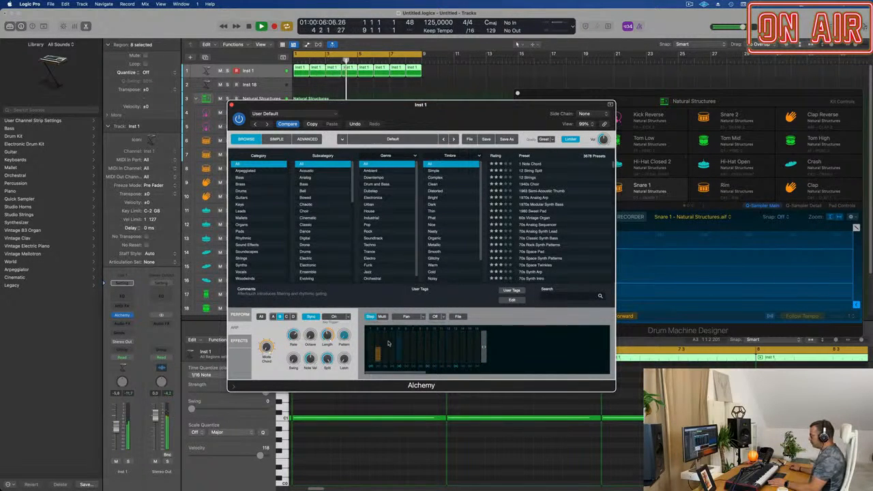
mouse_move(393, 340)
mouse_down()
mouse_move(392, 330)
mouse_move(422, 345)
mouse_move(420, 332)
mouse_up()
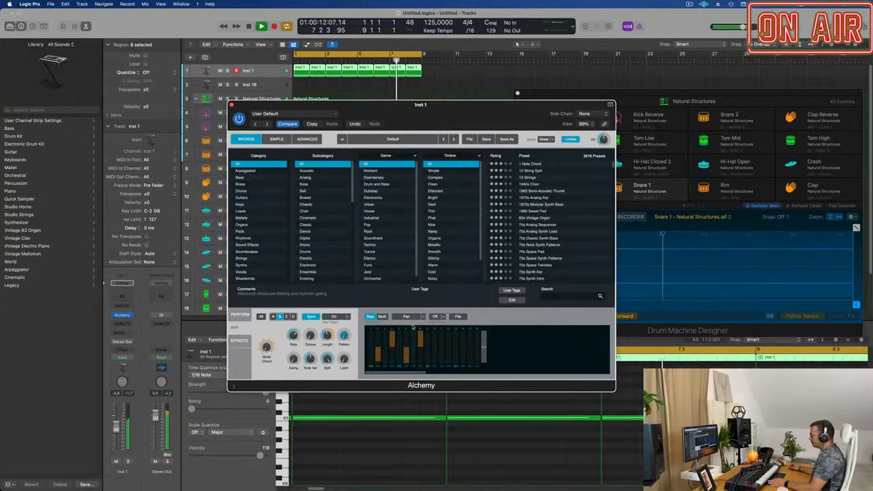
- Set the arpeggiator sequence's snap value to 1/4 and check the Multi view before returning to Step view
click(444, 317)
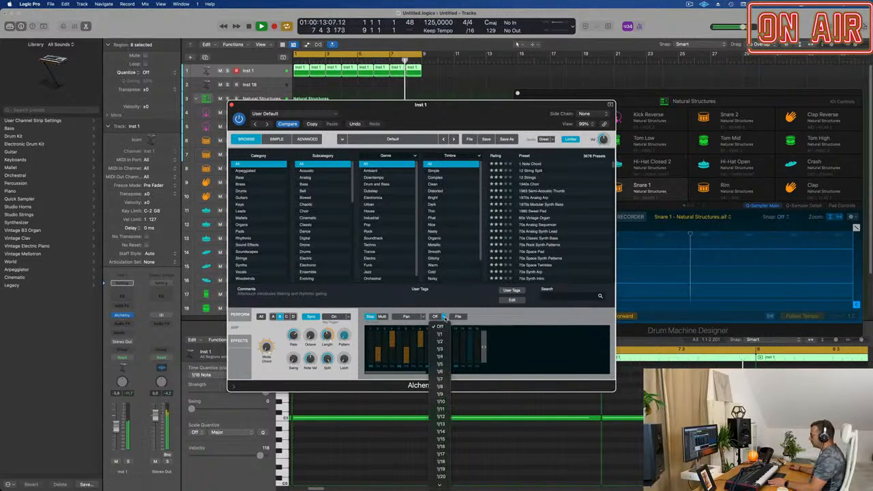
click(439, 356)
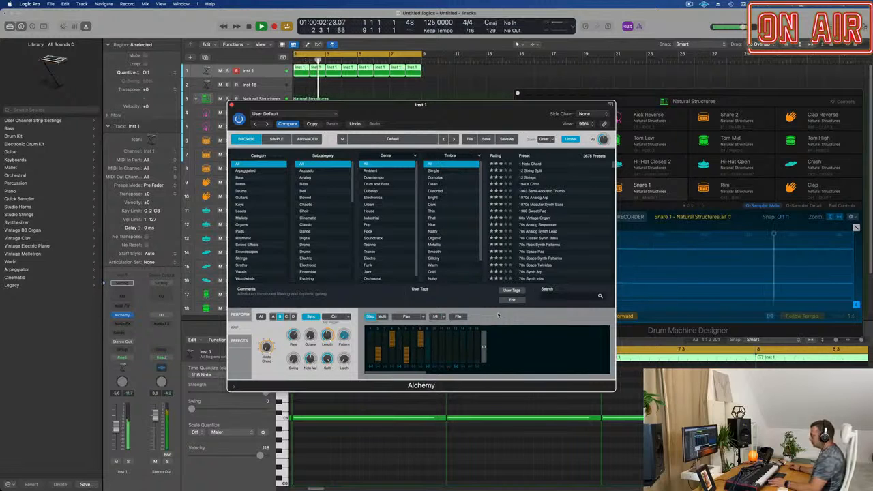
click(382, 317)
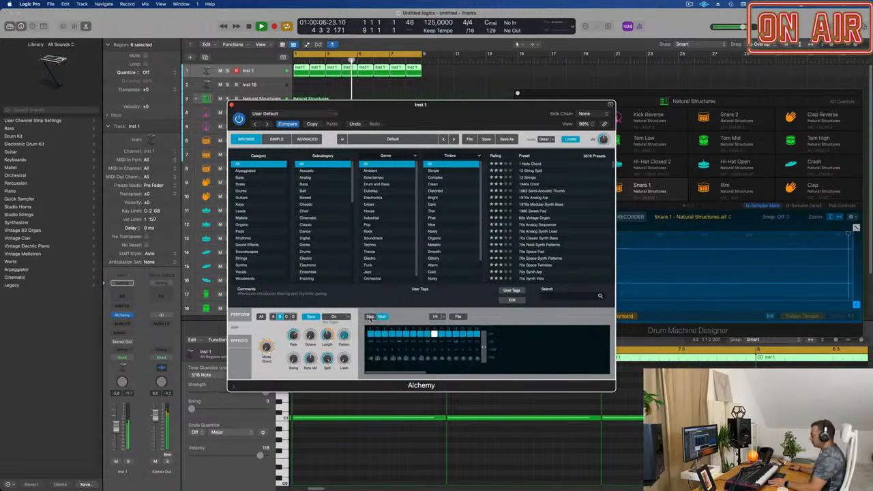
click(370, 317)
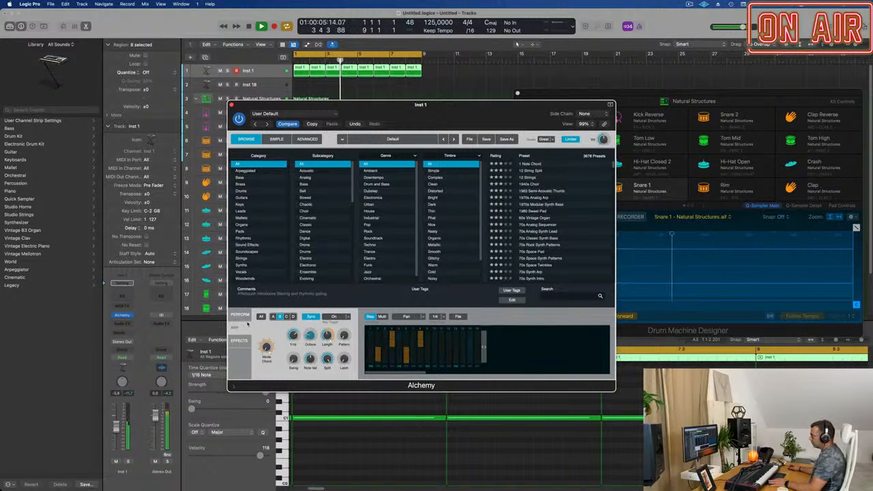
- Adjust the Cutoff among Alchemy's performance controls and move the plug-in window off the track area
click(240, 314)
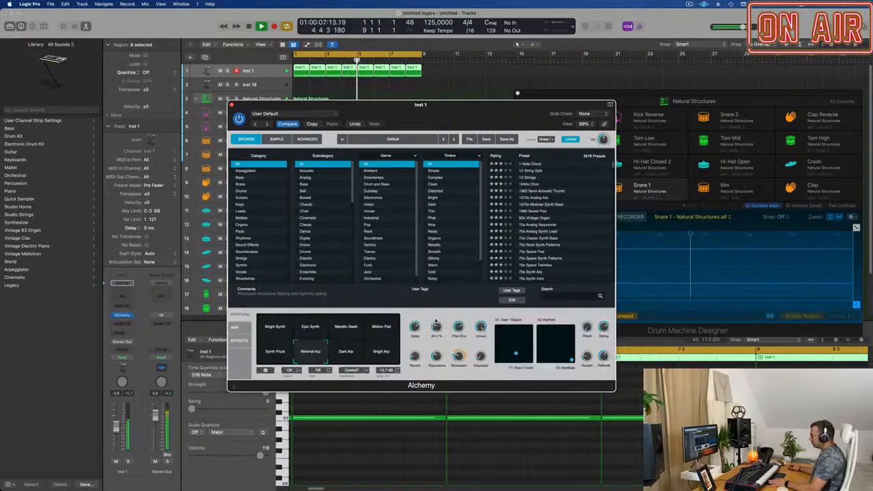
drag(436, 321, 437, 332)
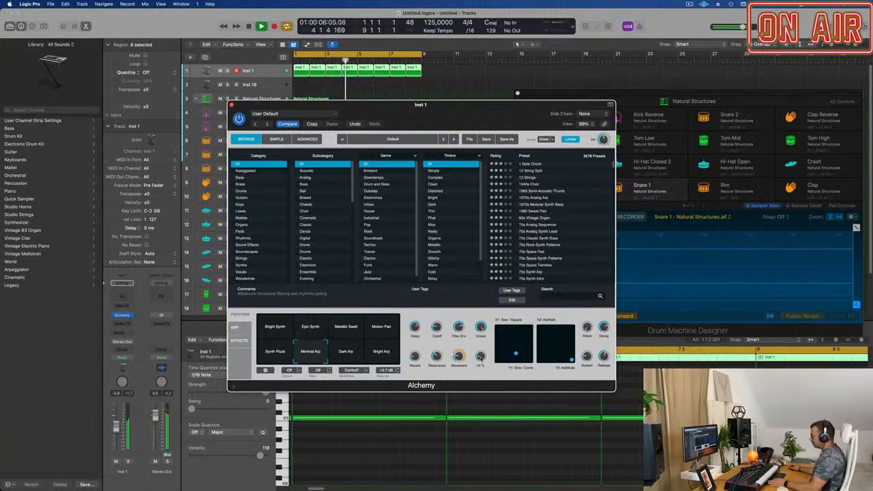
drag(421, 104, 588, 83)
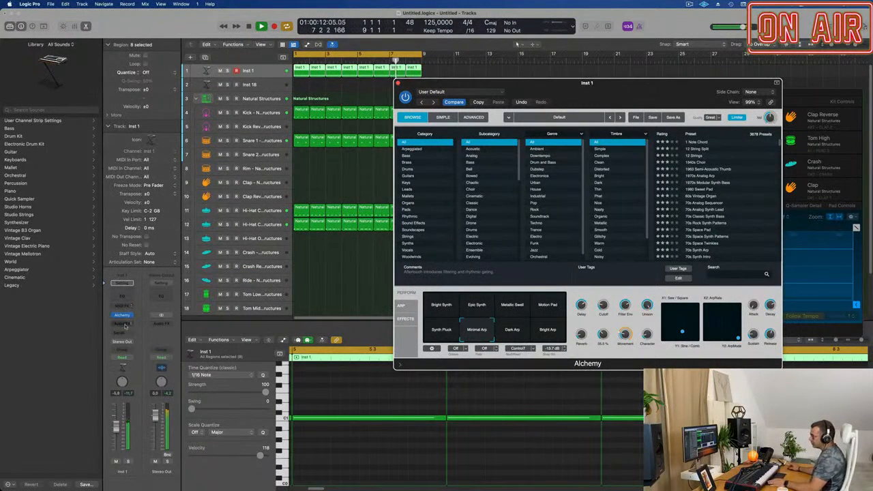
- Insert a stereo Compressor on the Inst 1 track and set its side-chain source to Bus 1
click(125, 325)
mouse_move(140, 351)
click(173, 352)
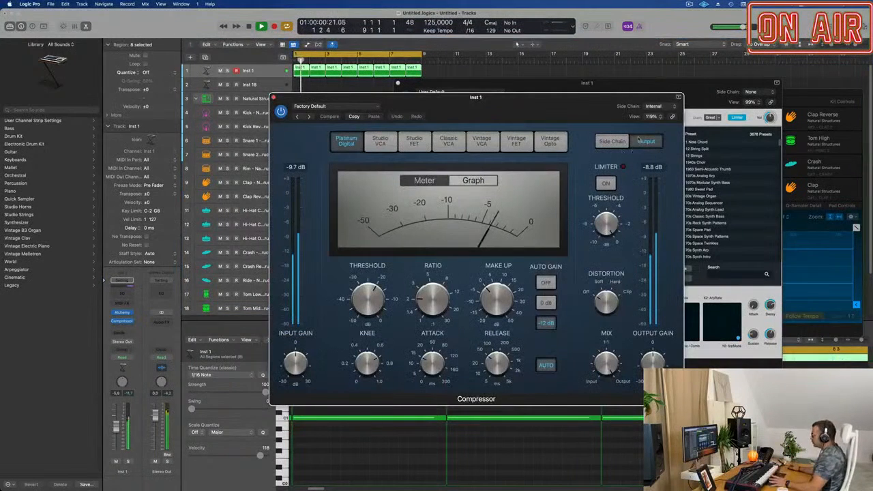
click(660, 108)
mouse_move(660, 127)
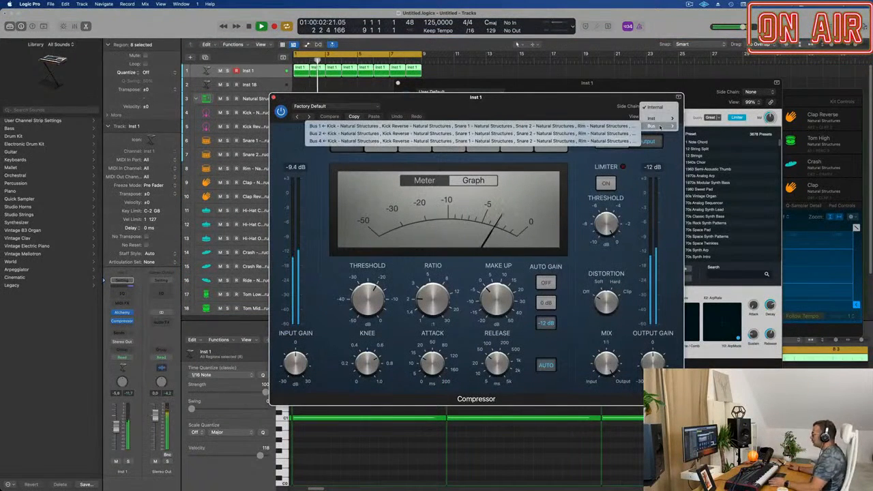
click(589, 126)
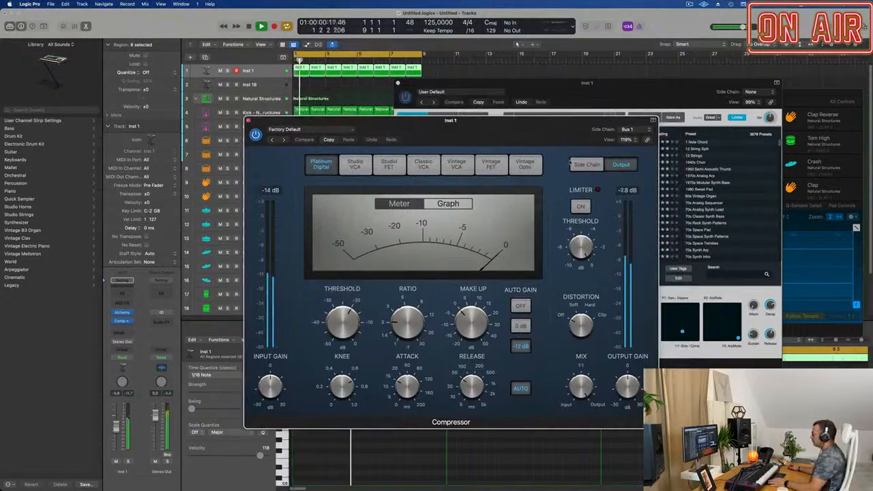
drag(476, 126, 521, 141)
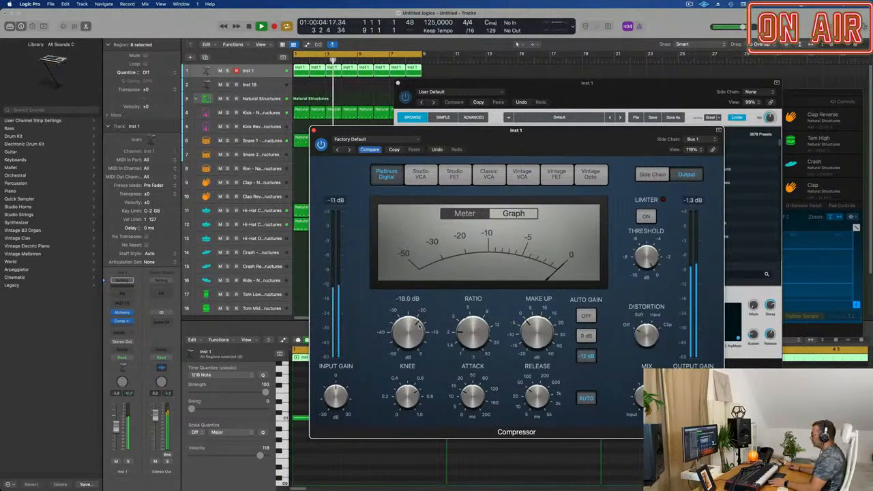
- Stop playback, remove the Compressor from the Inst 1 channel and play the loop again
click(271, 73)
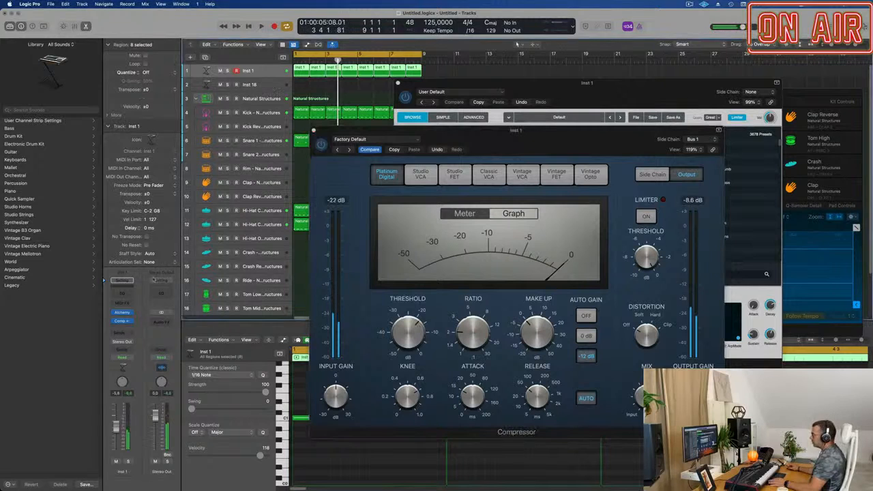
click(122, 314)
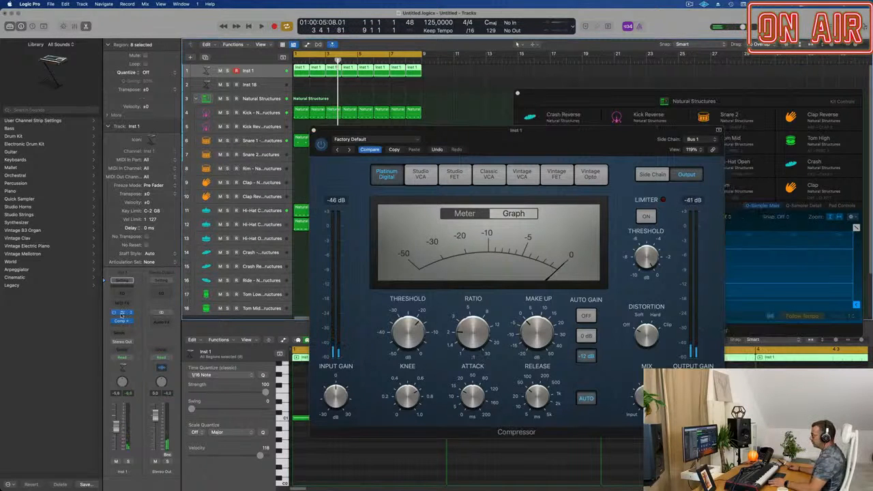
click(122, 313)
click(130, 321)
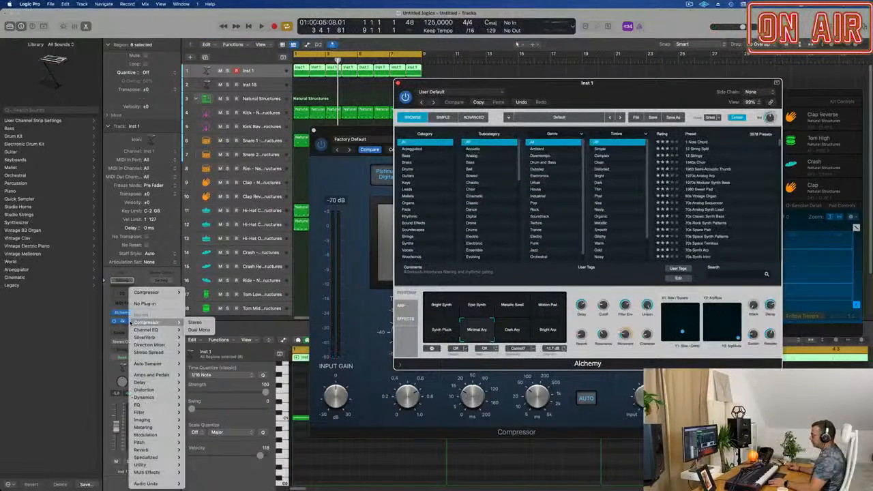
click(143, 303)
key(space)
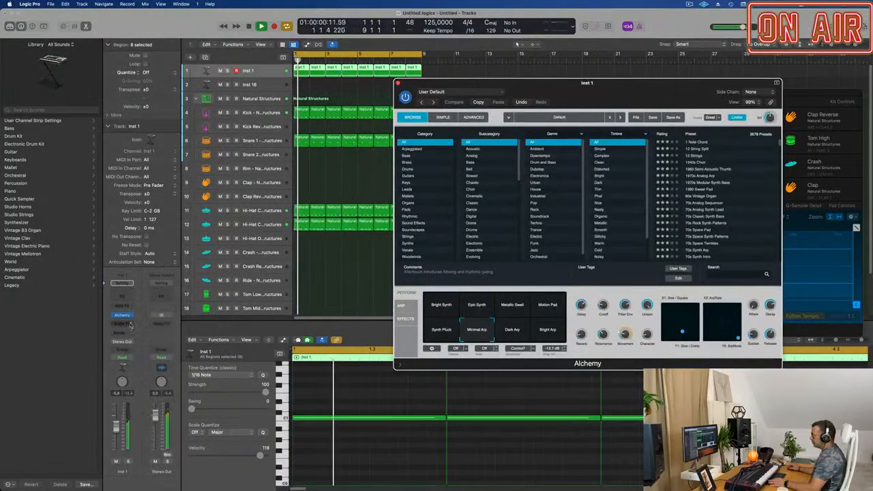
- Insert a stereo Compressor on Inst 1 and set its side-chain source to the Kick - Natural Structures instrument (Inst 2)
click(122, 322)
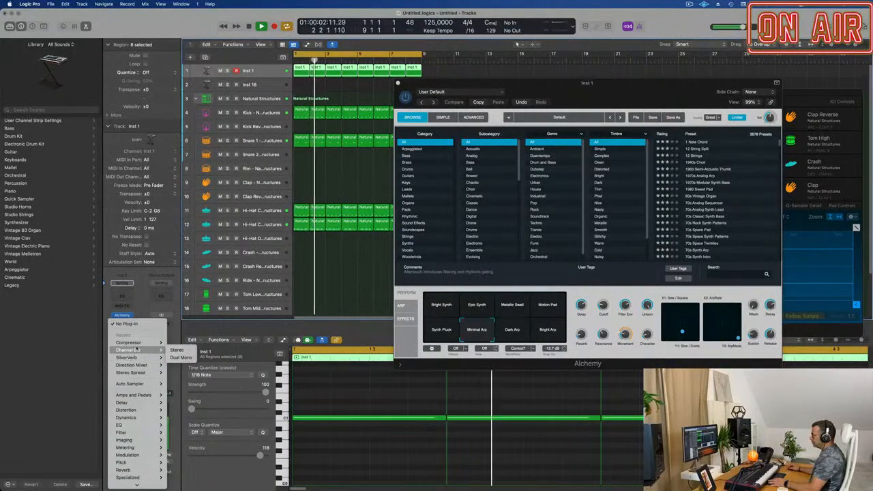
mouse_move(136, 345)
click(176, 342)
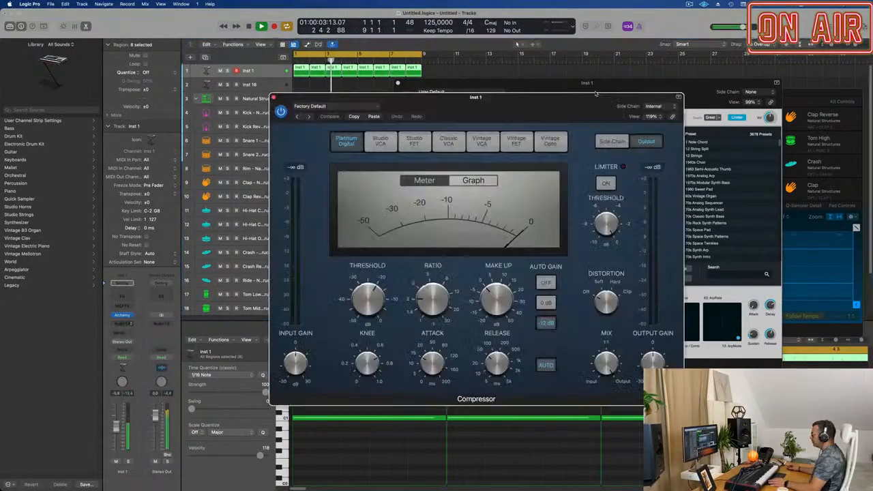
click(653, 107)
mouse_move(651, 120)
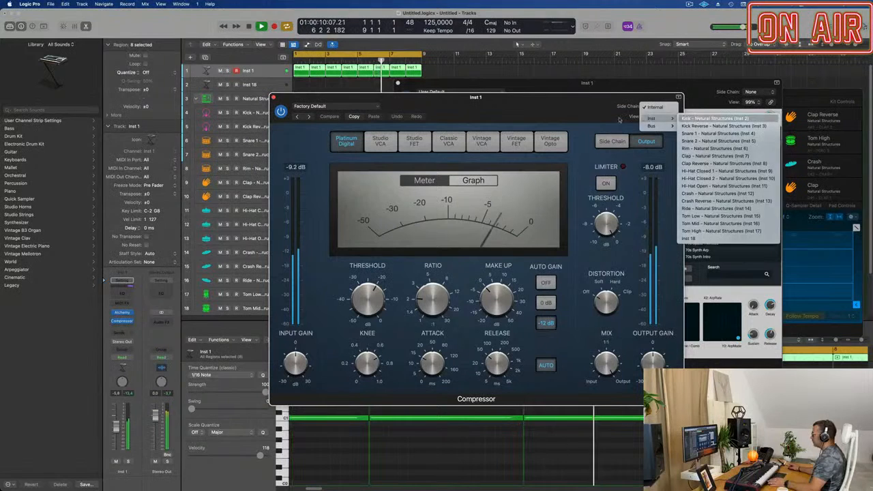
click(709, 119)
- Set the Compressor's ratio to about 4.1:1 and lower its threshold, comparing the sound with the plug-in bypassed
drag(541, 106, 650, 112)
drag(534, 307, 542, 283)
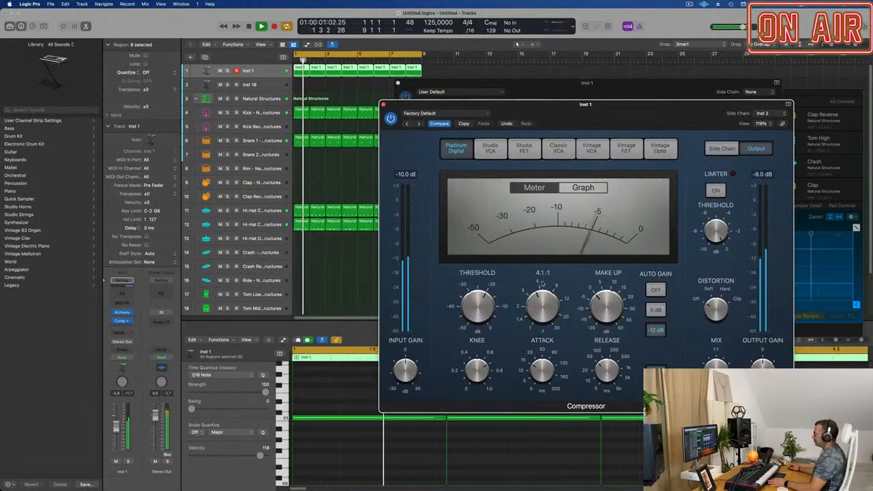
drag(471, 305, 471, 308)
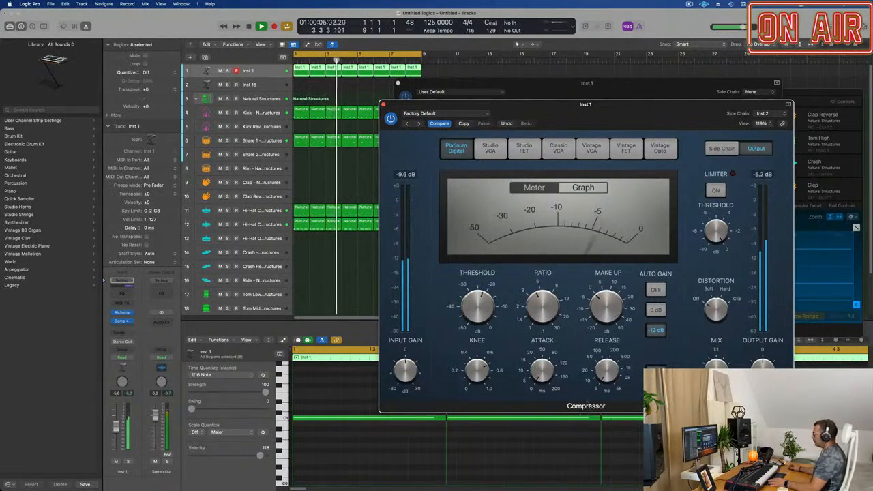
click(390, 118)
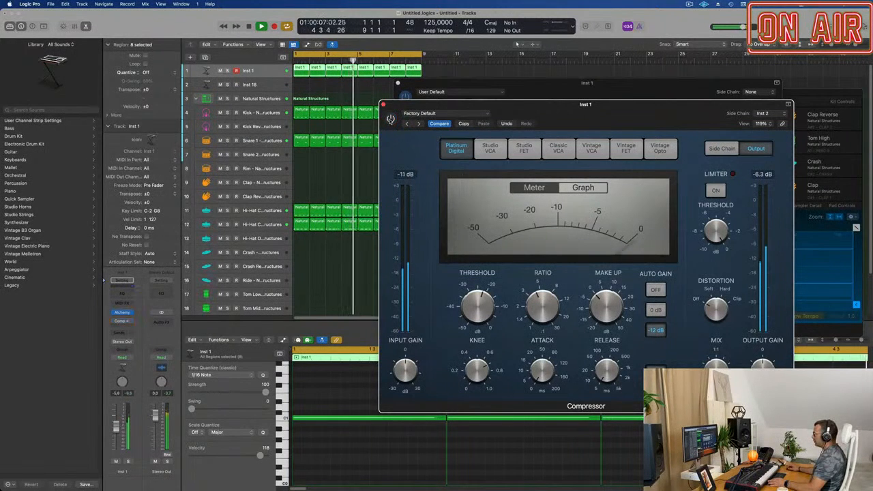
click(391, 119)
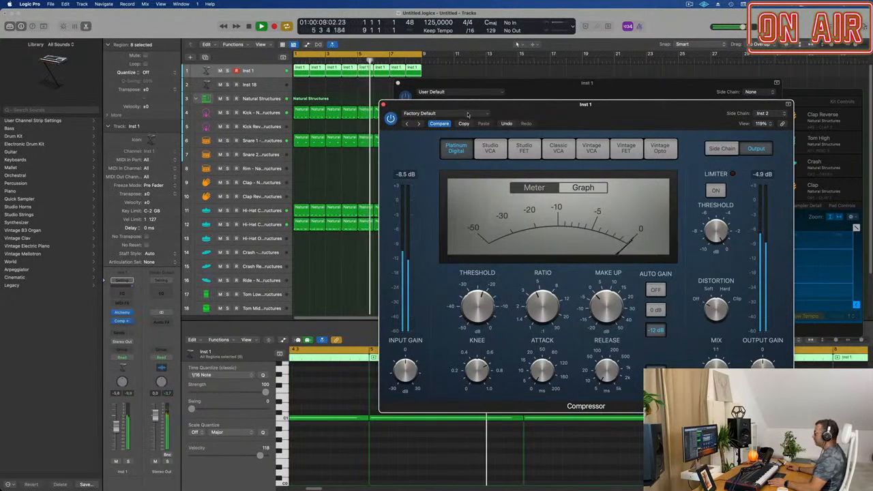
- Close the Compressor and Alchemy windows and lower the Inst 1 track's volume slightly
drag(551, 109, 455, 112)
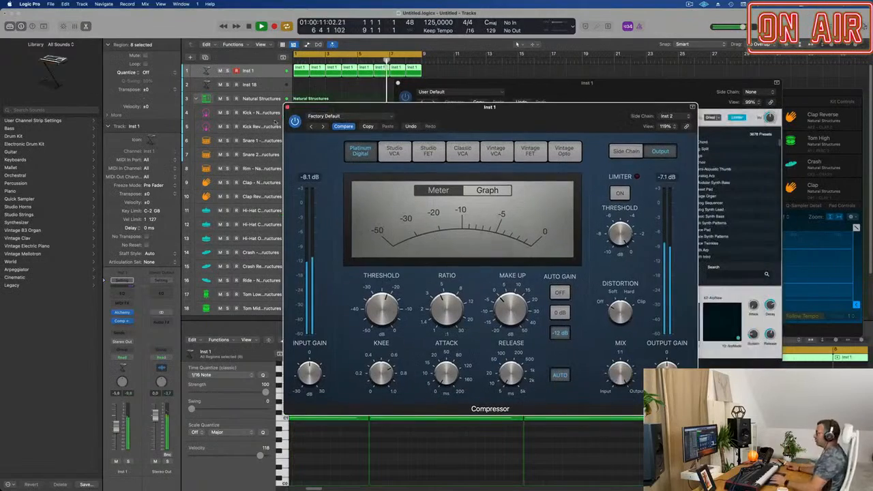
click(287, 107)
drag(583, 86, 448, 131)
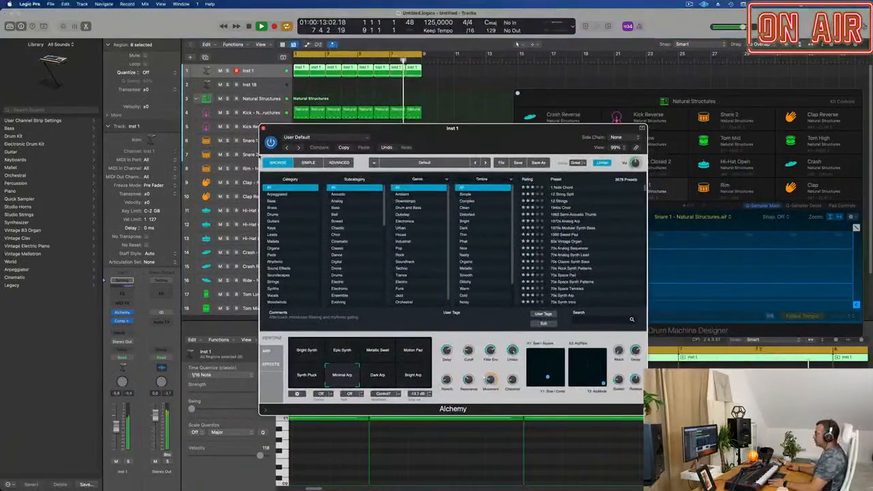
click(263, 128)
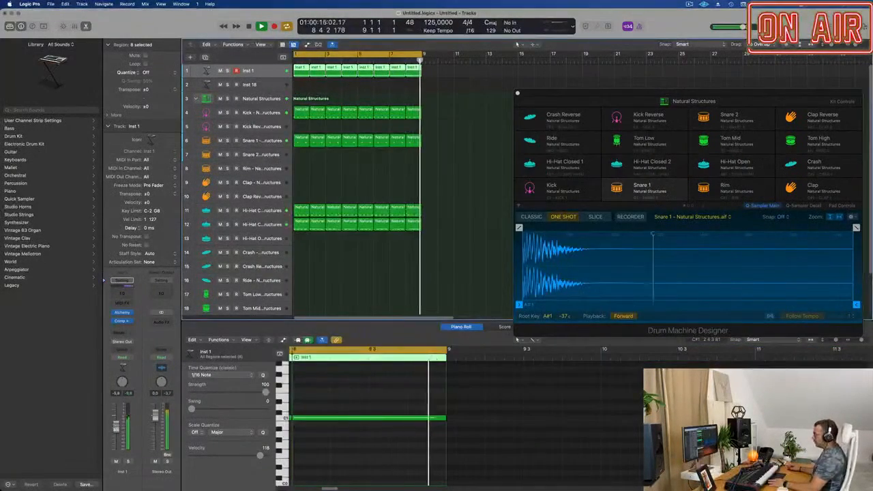
drag(116, 427, 115, 430)
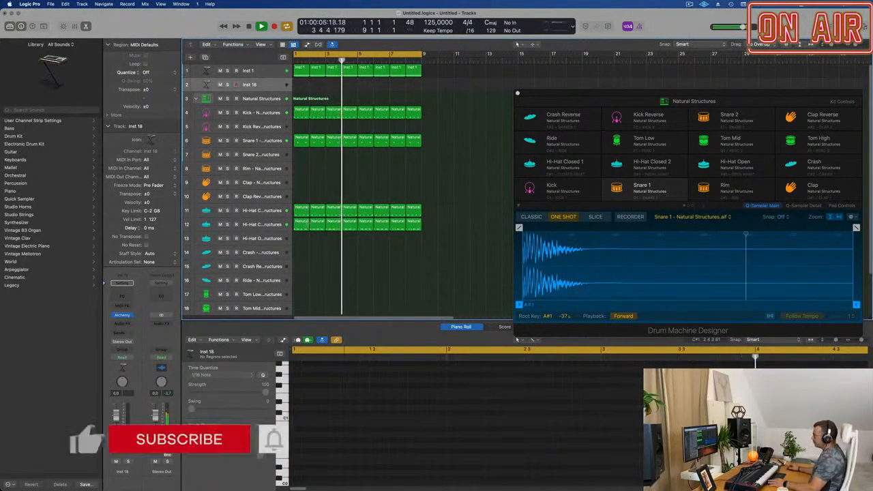
- Copy the first Hi-Hat Closed 2 region to the start of the Inst 18 track
click(302, 225)
drag(302, 224, 297, 105)
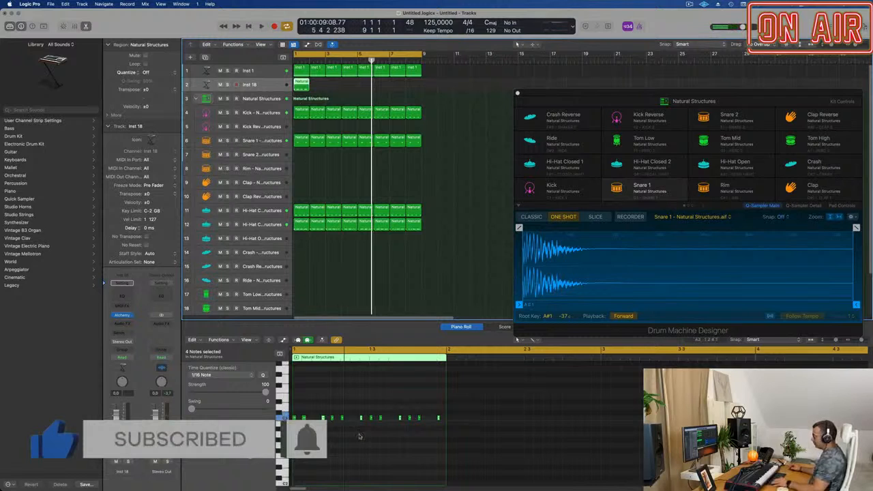
scroll(362, 421, up, 2)
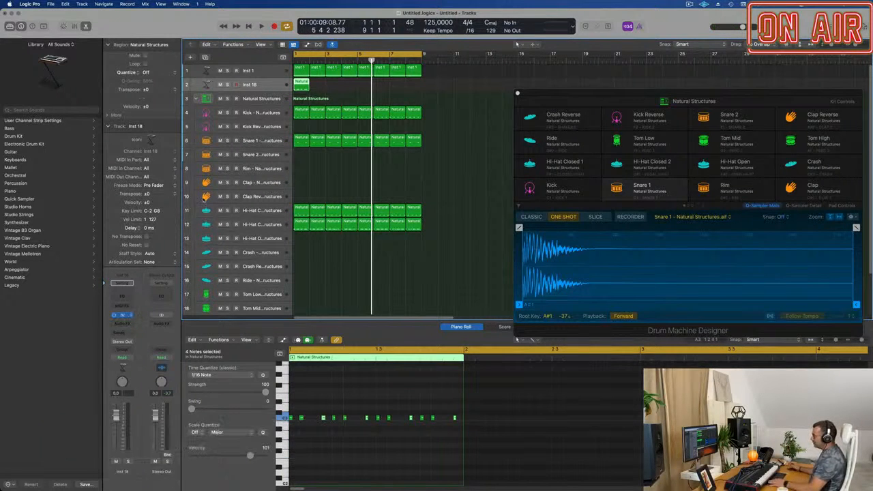
- Load the 70s Classic Synth Bass preset from the Bass category in Inst 18's Alchemy and move the window off the regions
click(122, 316)
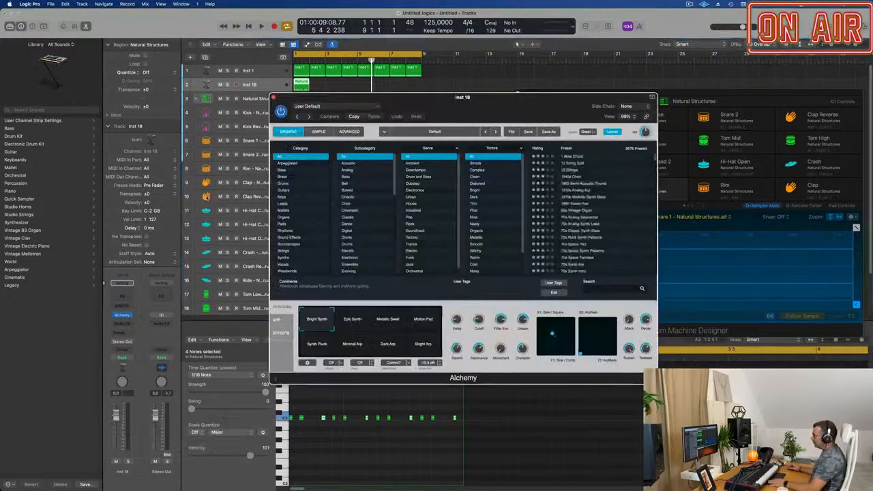
click(285, 170)
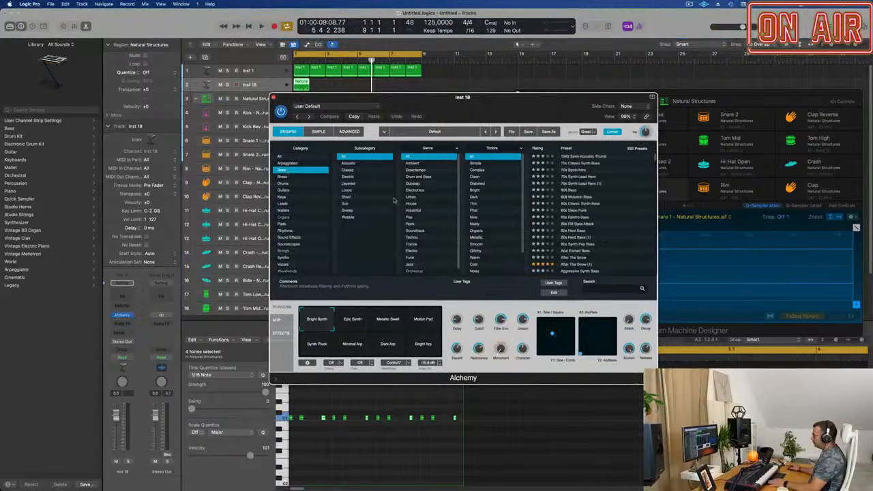
click(575, 163)
drag(490, 106, 653, 105)
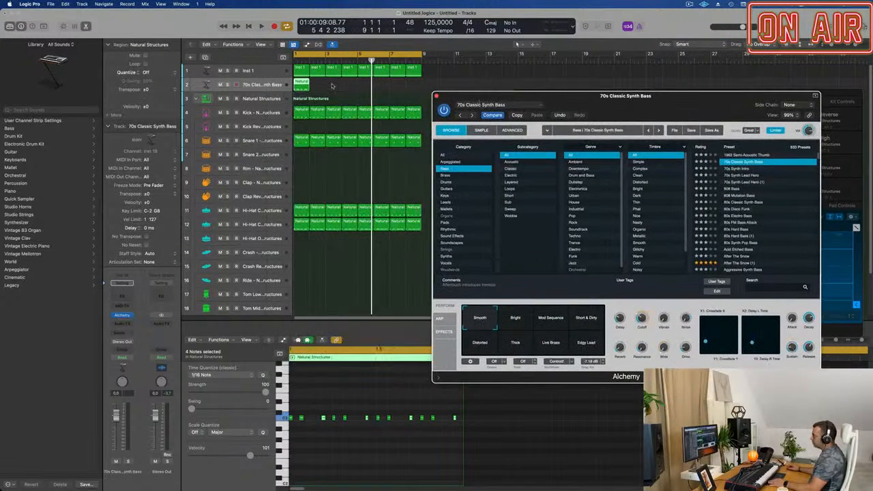
- Repeat the copied region along the 70s Classic Synth Bass track up to bar 9 and play the loop
click(307, 87)
key(super+r)
key(super+r)
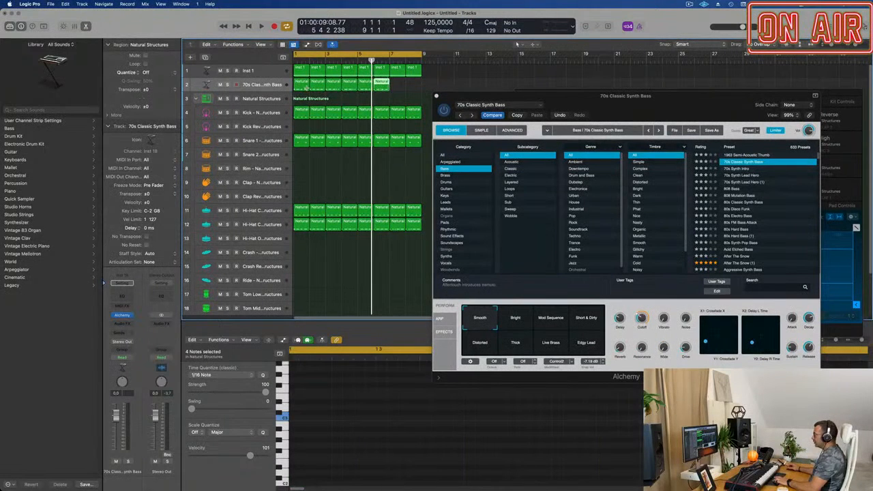
drag(463, 96, 493, 66)
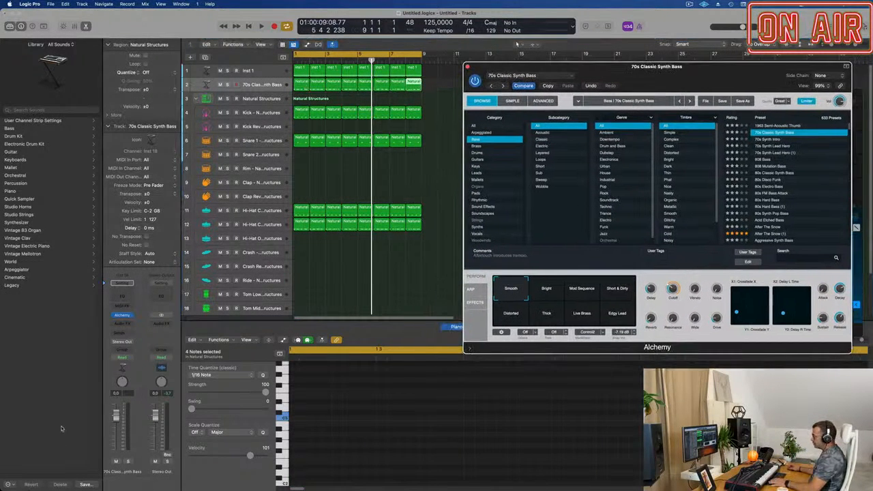
key(space)
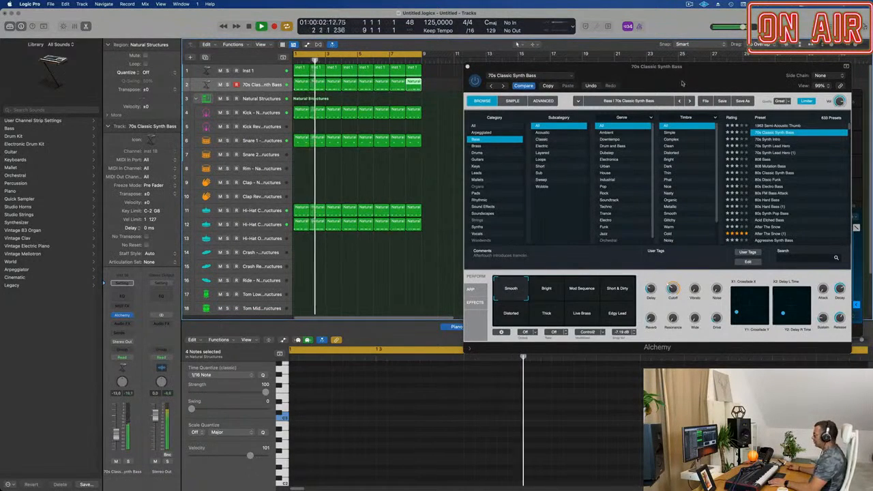
- Select all eight regions on the 70s Classic Synth Bass track and all their notes in the piano roll
drag(493, 66, 425, 146)
drag(426, 87, 299, 84)
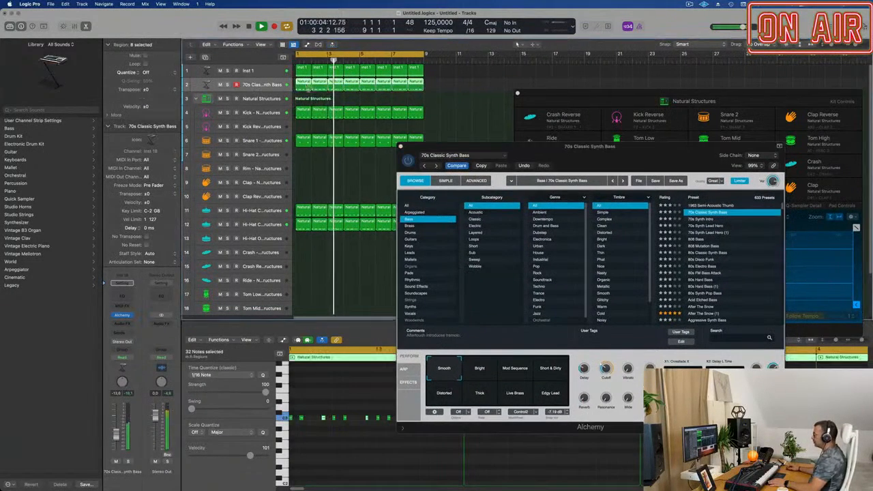
click(350, 441)
key(super+a)
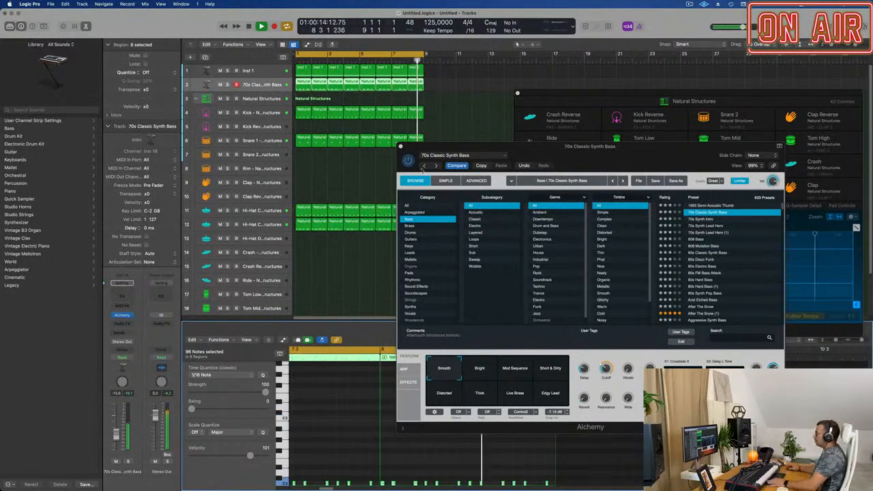
- Adjust the Cutoff of the 70s Classic Synth Bass sound in Alchemy and move its window off the tracks
drag(620, 156, 559, 162)
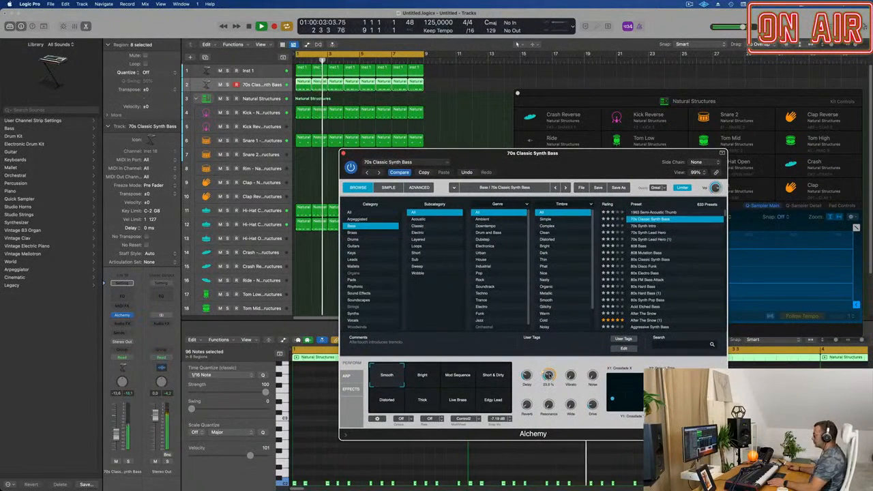
drag(549, 379, 548, 369)
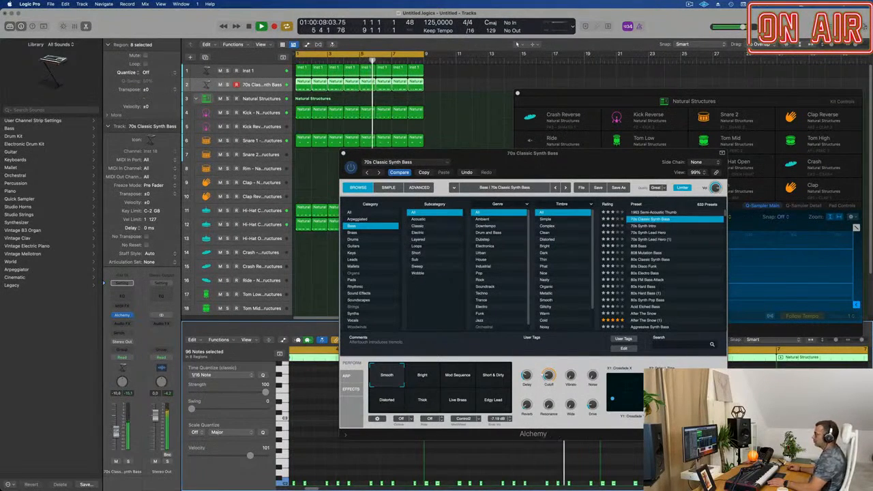
drag(494, 173, 585, 160)
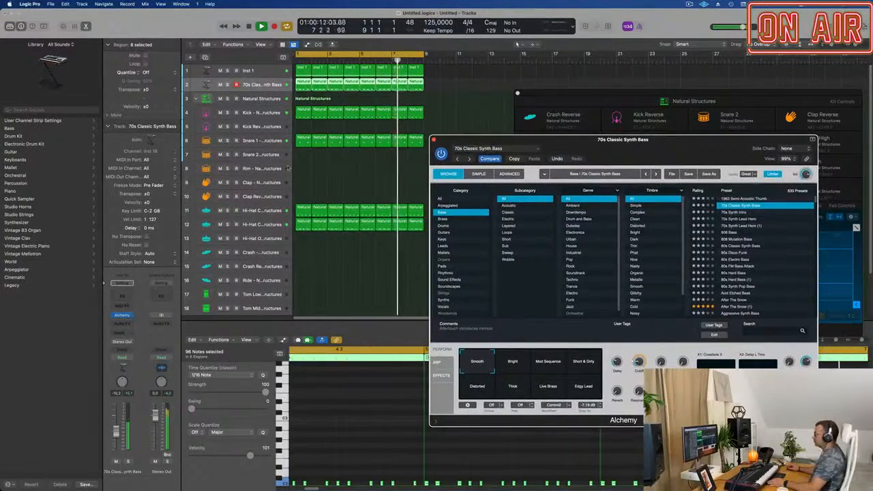
- Open the Channel EQ on the Hi-Hat Closed 2 track and set a 24 dB/Oct low cut at 3080 Hz
click(270, 223)
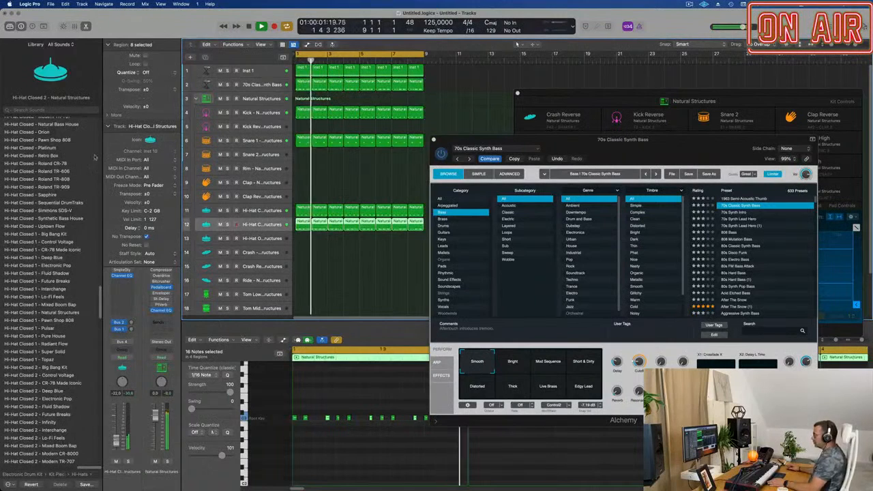
click(107, 127)
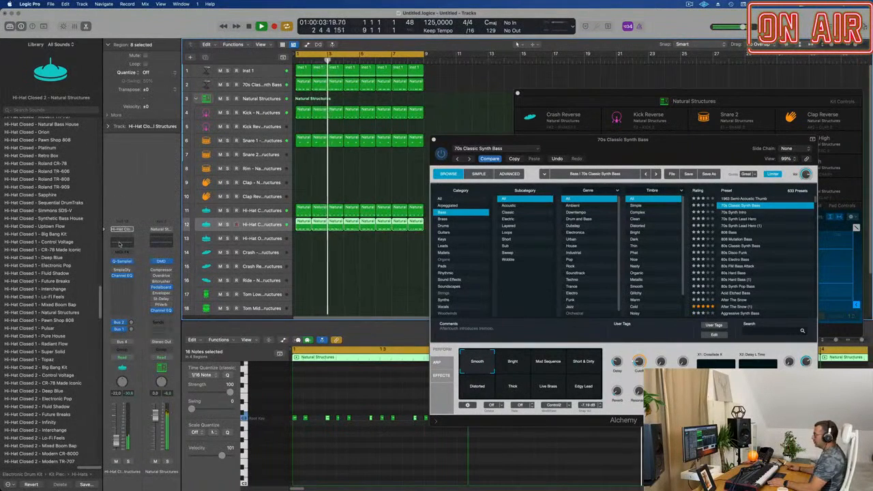
click(122, 242)
drag(313, 140, 704, 127)
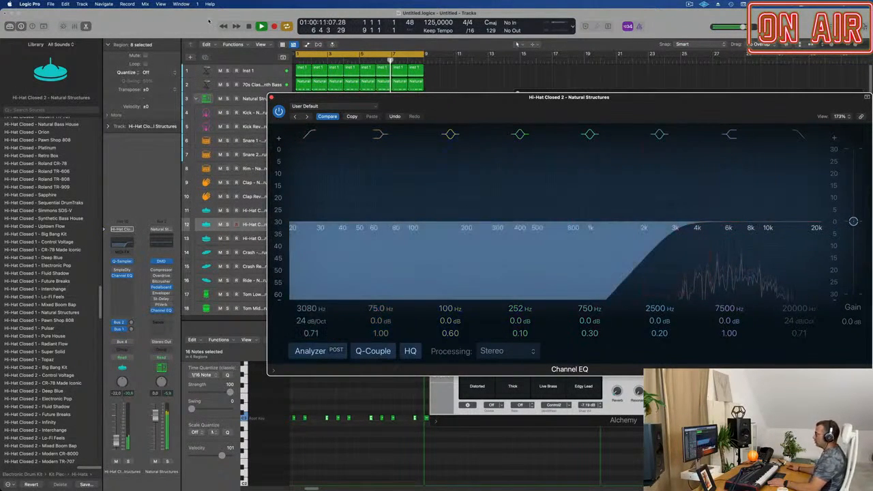
- Close the Hi-Hat Closed 2 Channel EQ and raise the Snare 1 track's volume to -4.6 dB, keeping the Alchemy window within reach
click(271, 98)
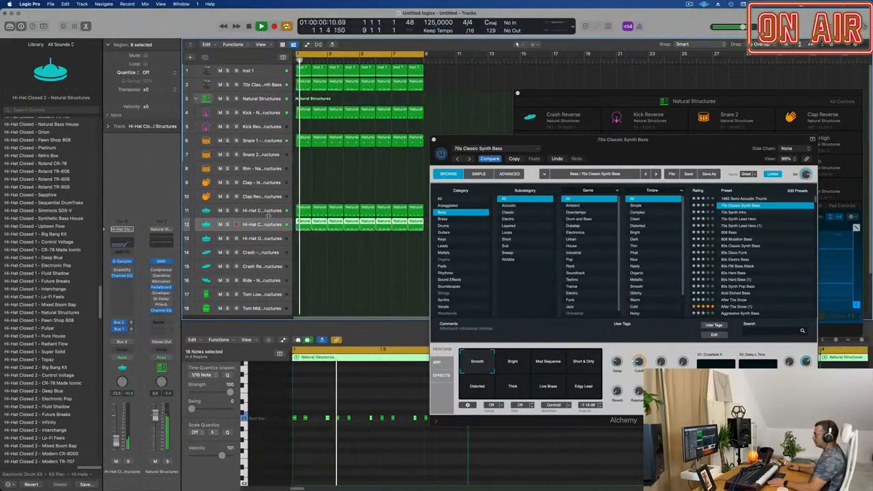
key(Up)
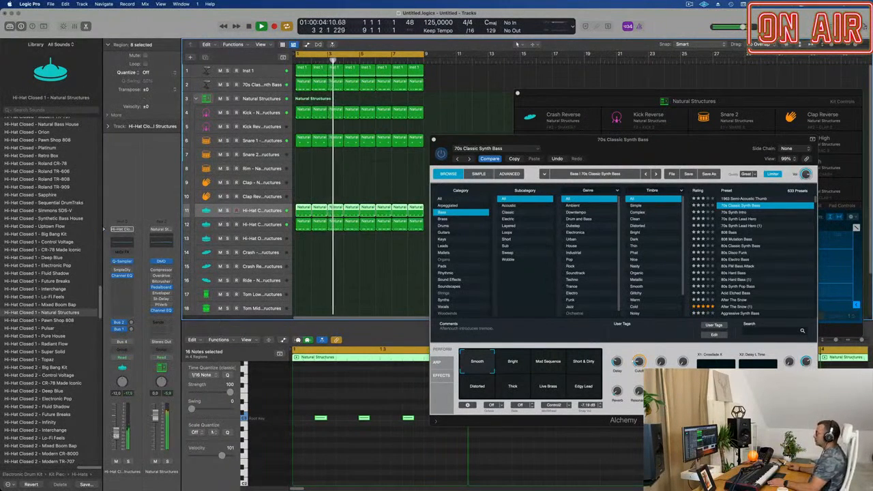
drag(591, 139, 411, 211)
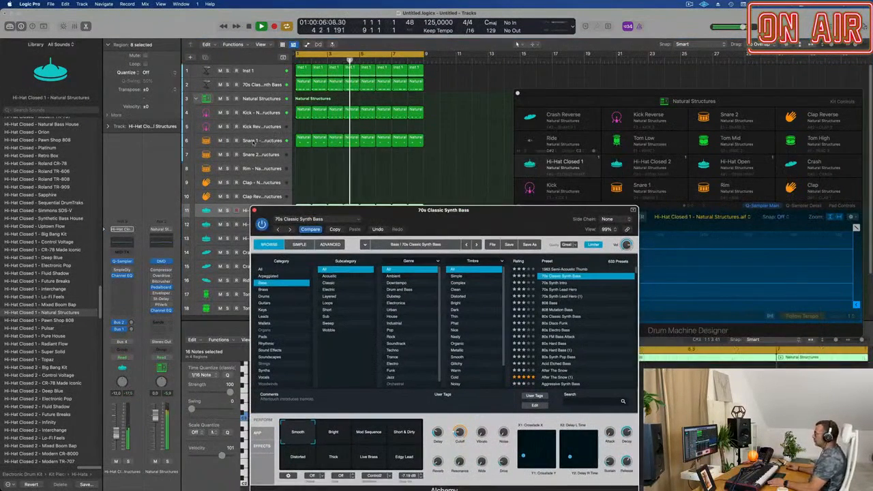
click(262, 141)
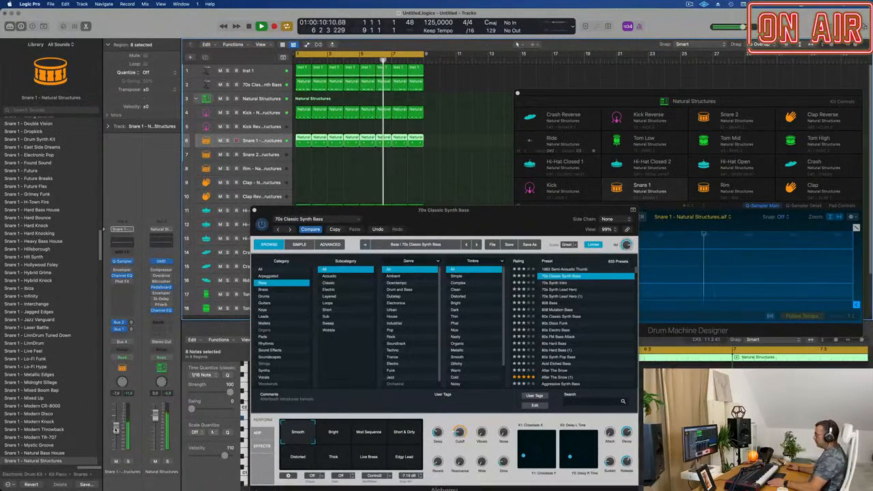
drag(481, 236, 491, 198)
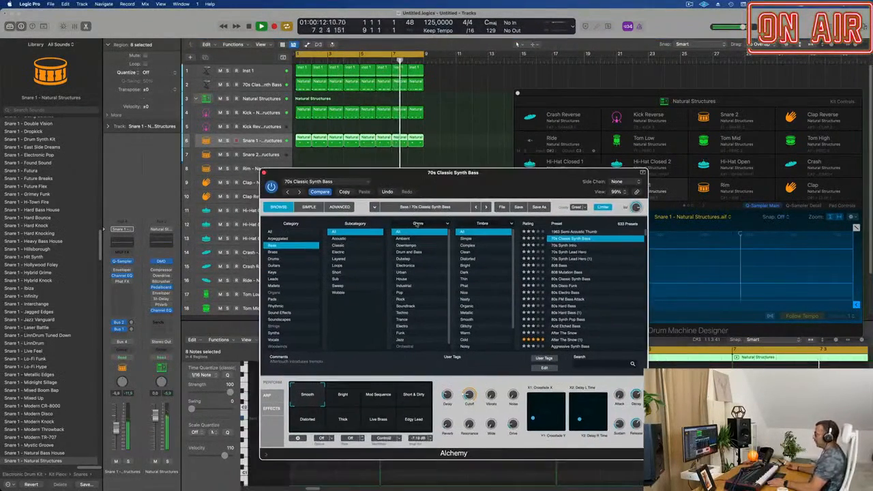
- Audition the 70s Classic Synth Bass performance snapshots from Bright to Edgy Lead and return to Smooth
click(343, 395)
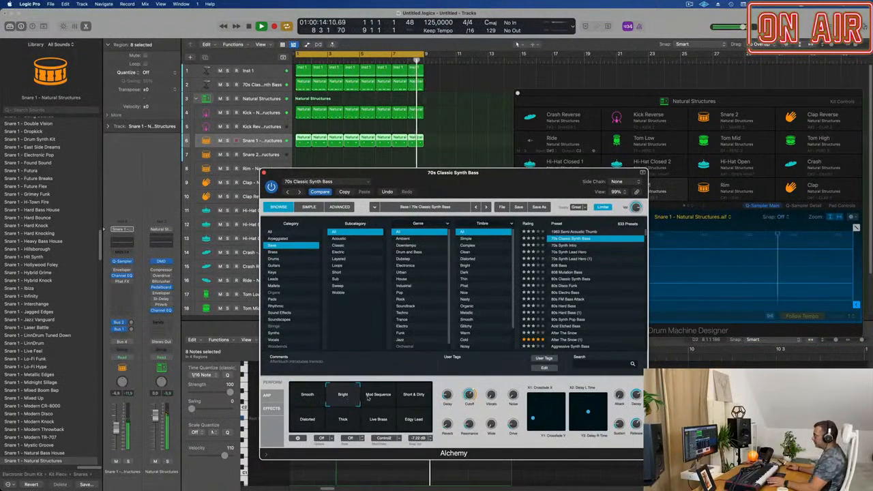
click(376, 399)
click(418, 397)
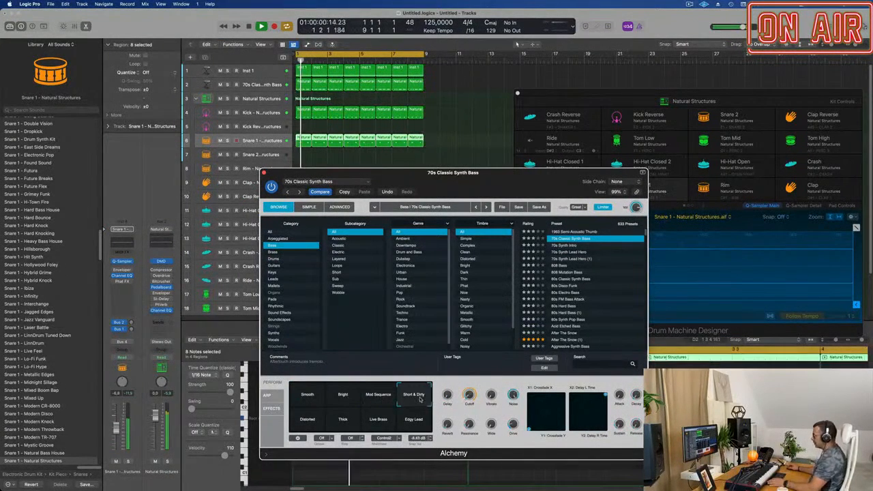
click(301, 423)
click(342, 420)
click(374, 421)
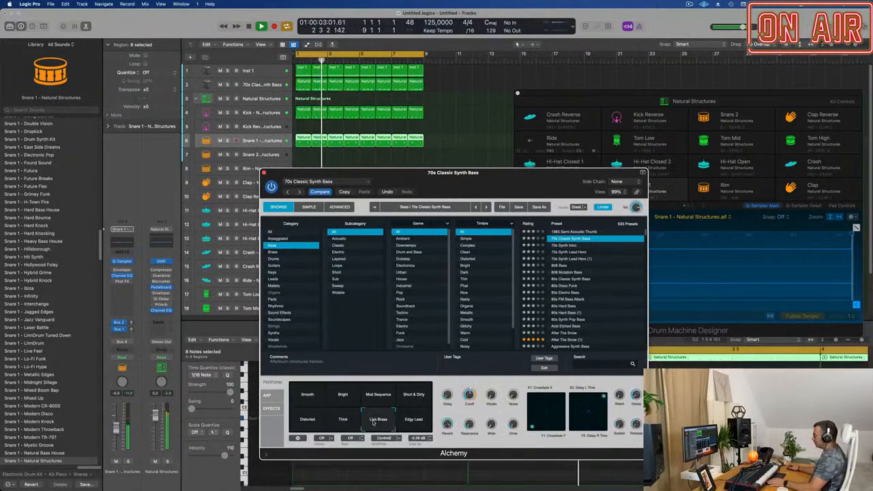
click(409, 422)
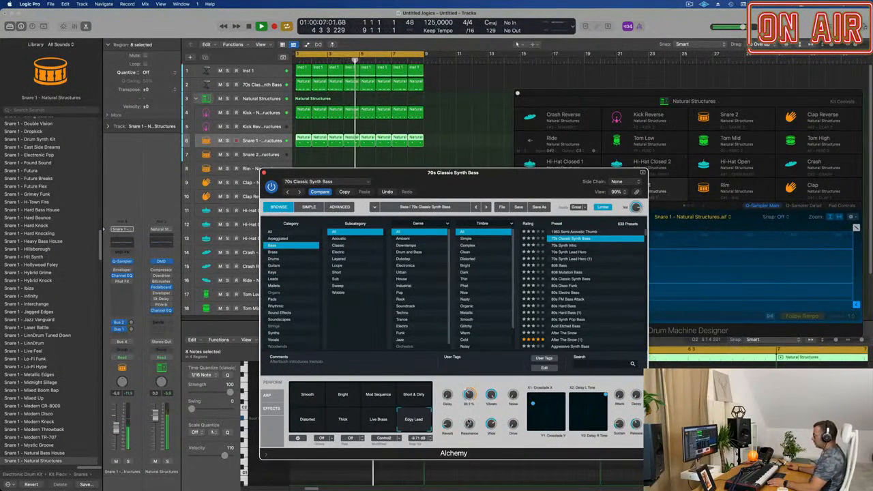
click(298, 399)
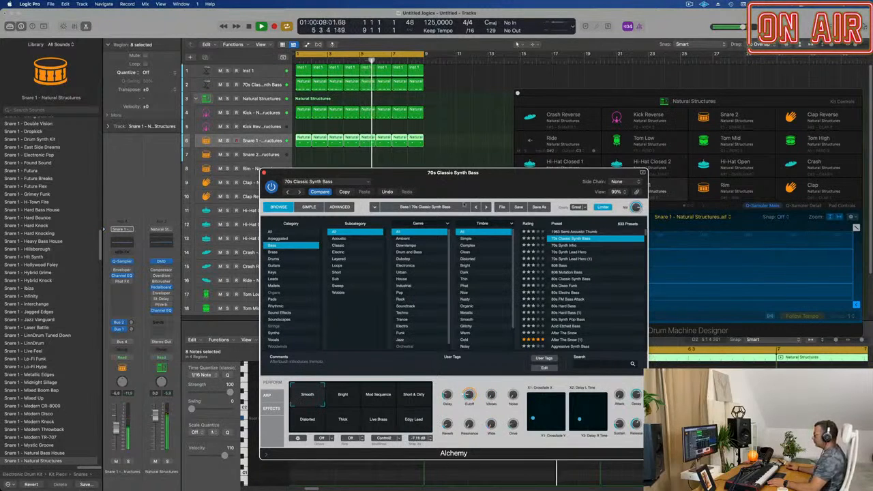
- Try other bass presets in Alchemy, including 70s Synth Intro, and load 80s Classic Synth Bass with its Thick snapshot
drag(339, 190, 357, 129)
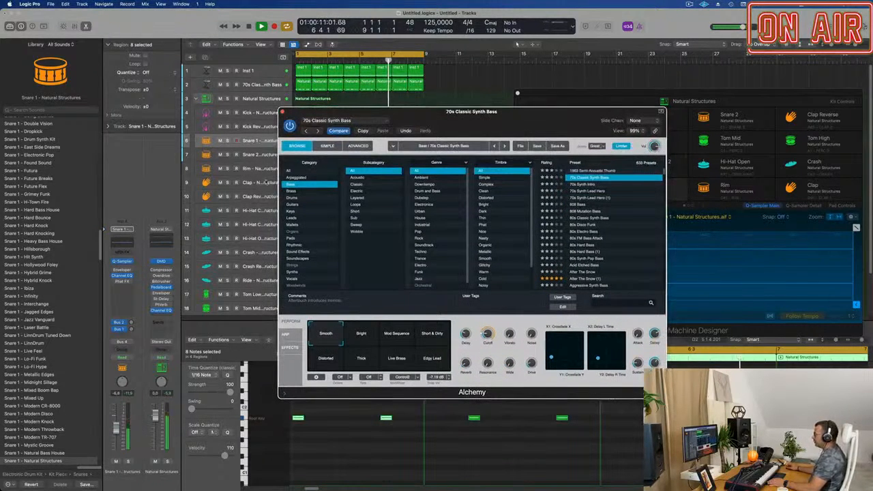
click(584, 185)
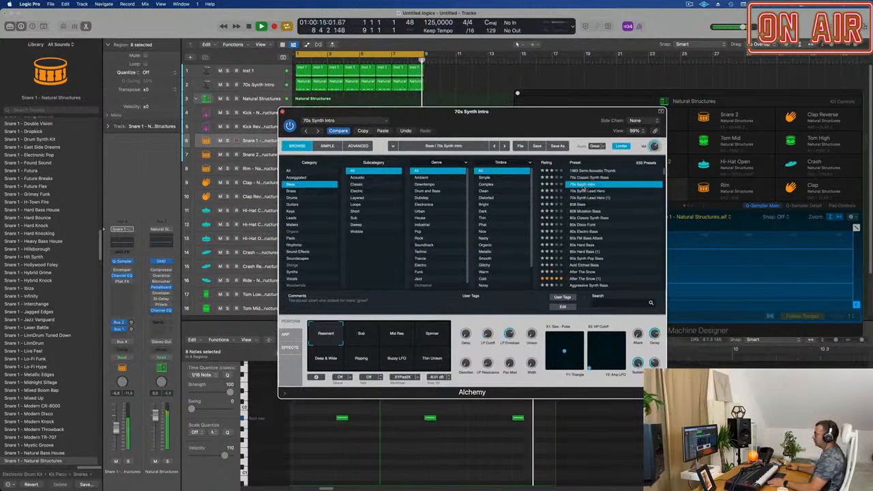
click(586, 197)
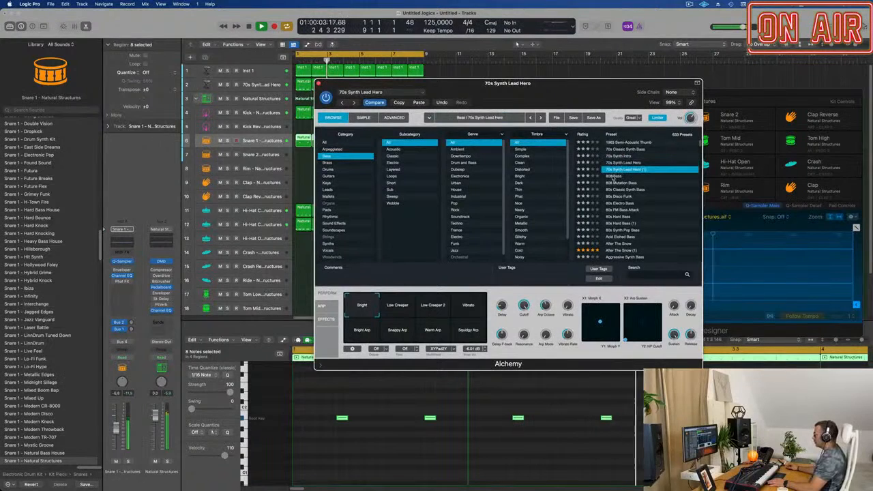
click(612, 177)
click(616, 191)
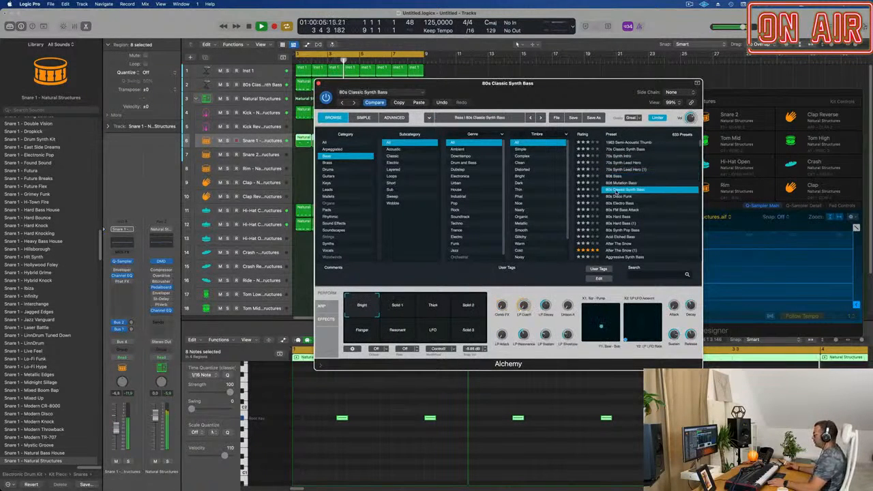
drag(595, 110, 604, 100)
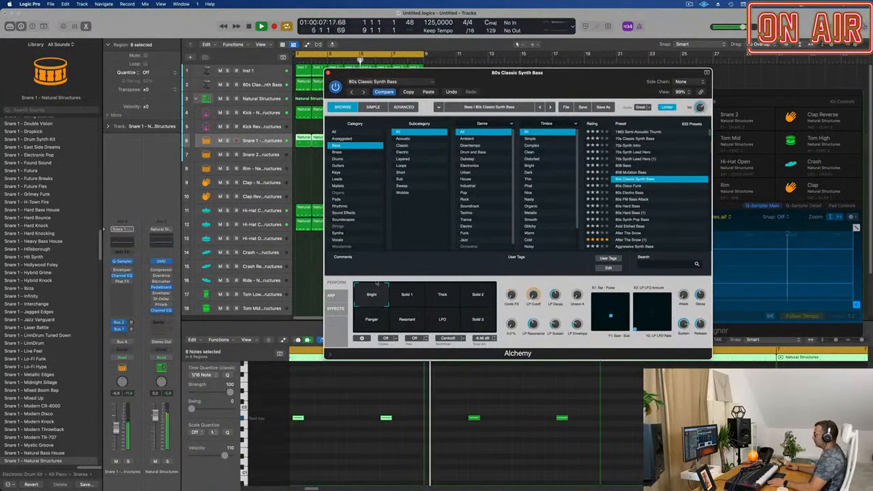
click(443, 295)
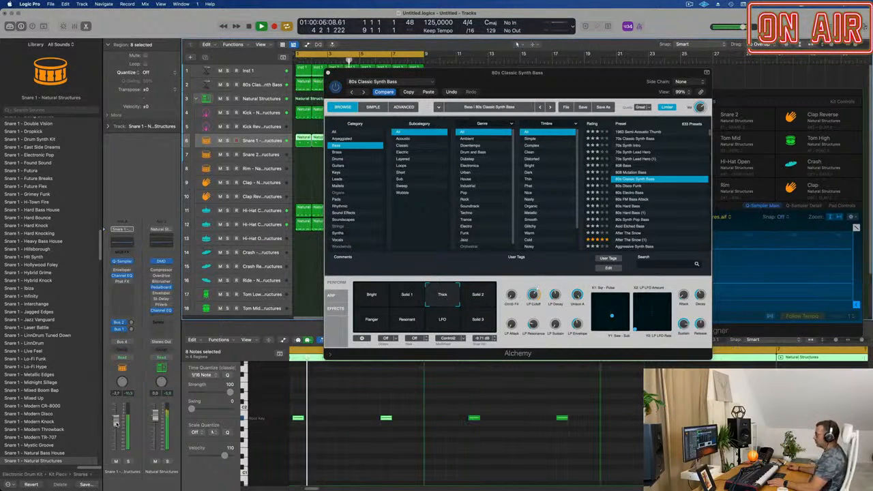
- Close Alchemy, select the 80s Classic Synth Bass track, raise its volume and reopen its Alchemy instrument
drag(513, 92, 479, 104)
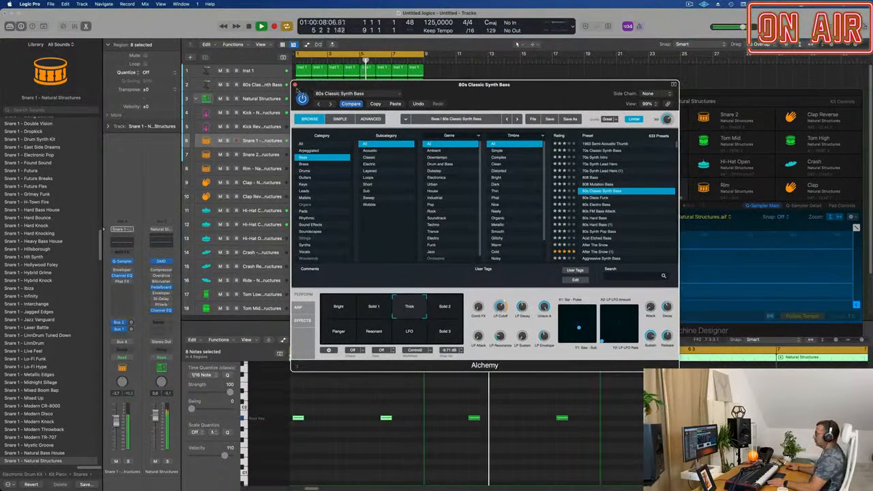
click(294, 84)
scroll(479, 134, up, 1)
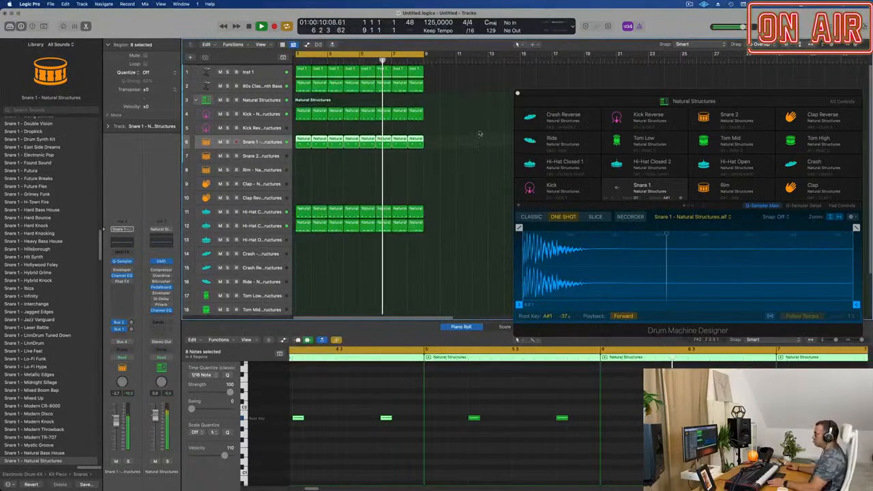
click(262, 85)
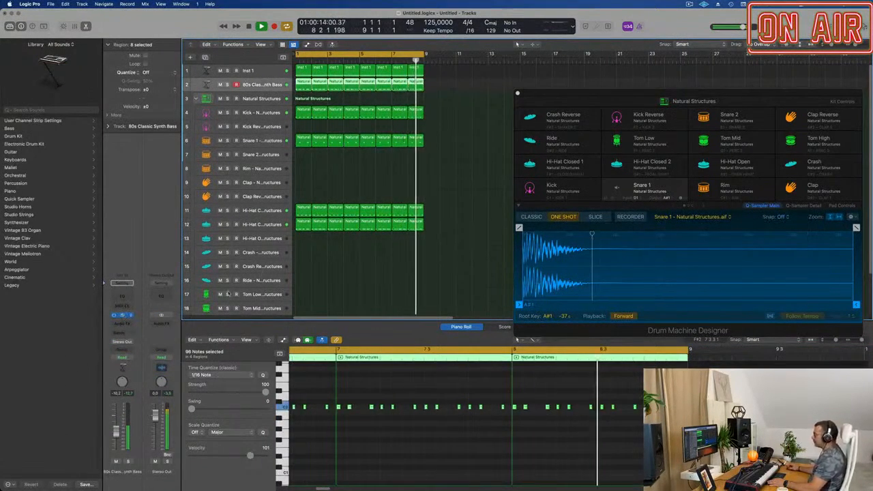
click(122, 315)
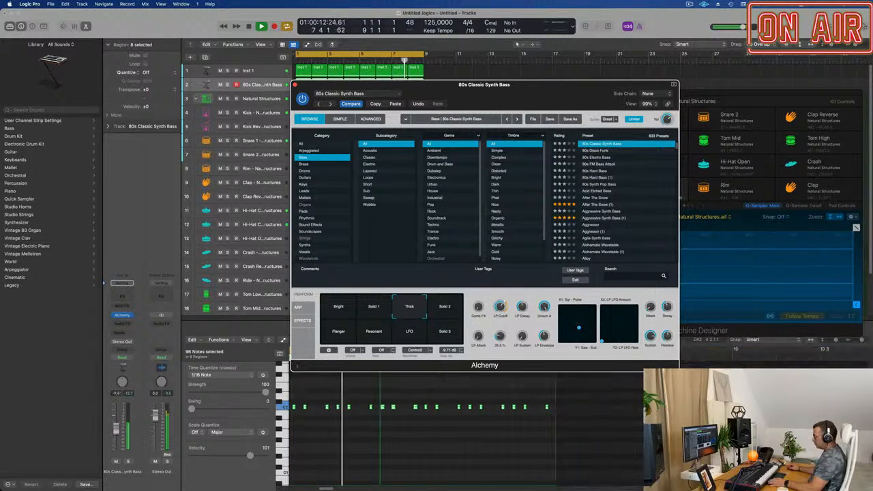
- Show the mixer and copy the side-chained Compressor from the Inst 1 channel to the 80s Classic Synth Bass channel
key(x)
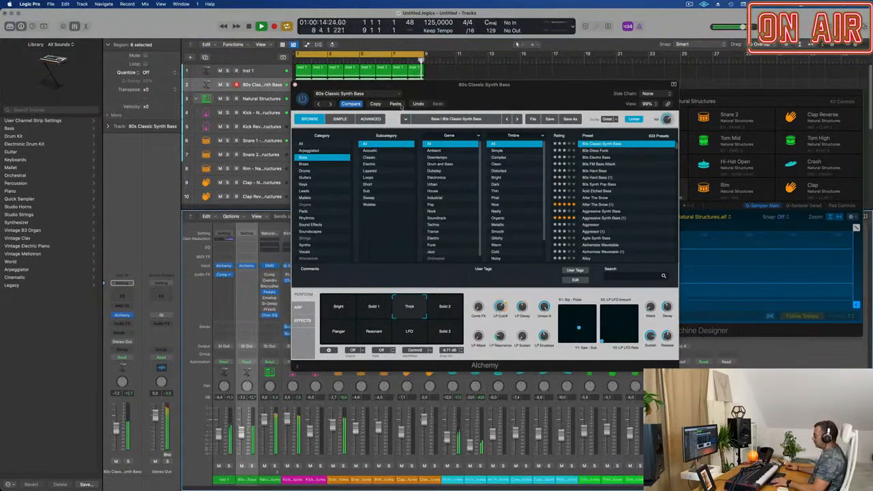
drag(402, 108, 718, 110)
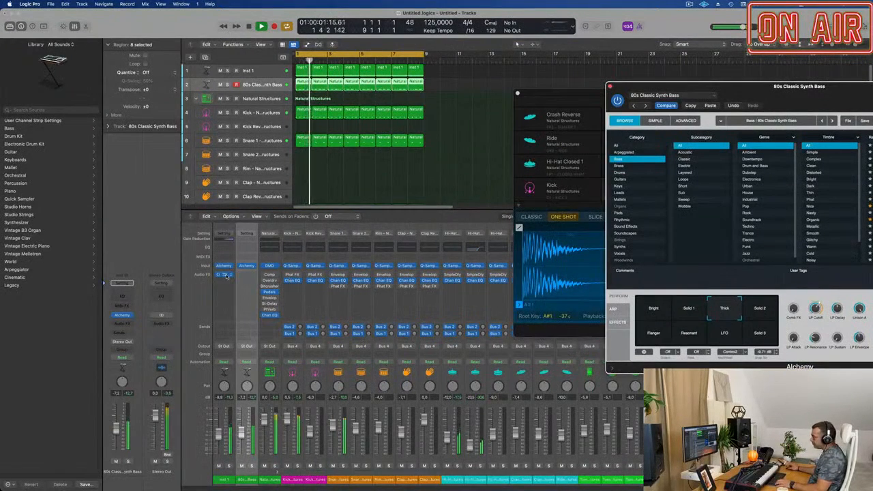
drag(224, 275, 247, 277)
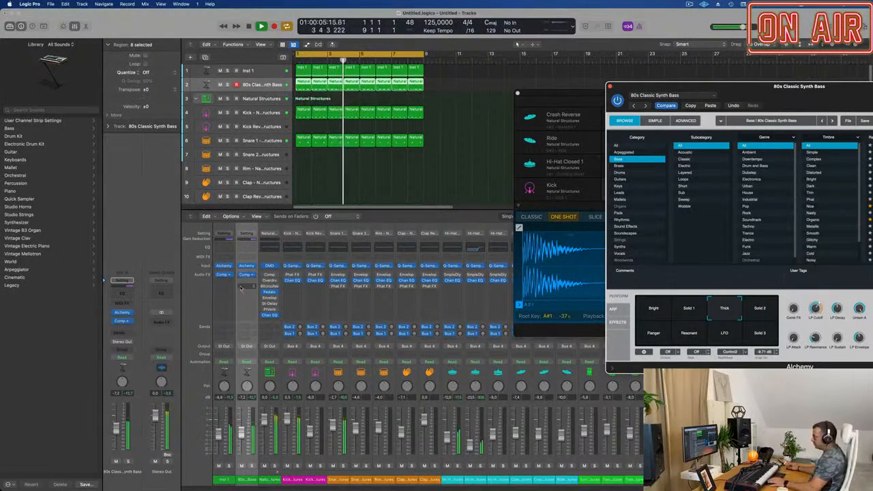
- Audition the Solid 2, Solid 3, LFO, Resonant and Flanger snapshots of the 80s Classic Synth Bass and return to Thick
drag(765, 94, 479, 156)
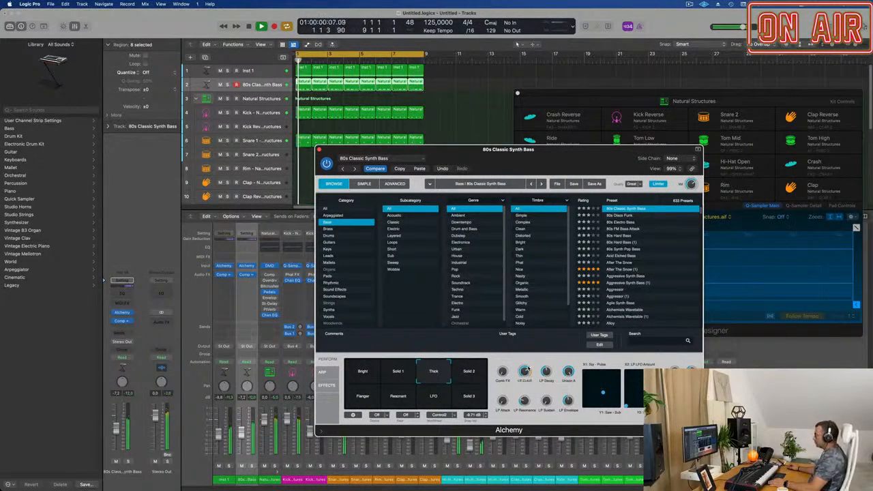
click(469, 373)
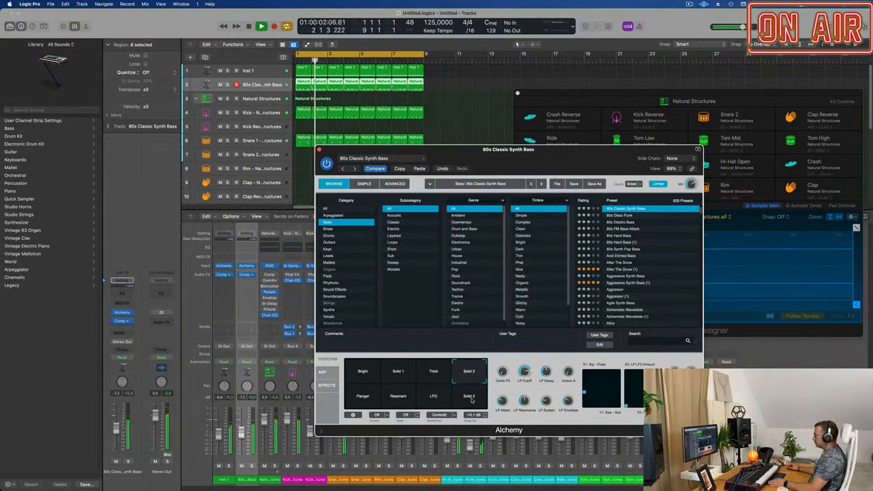
click(471, 400)
click(441, 402)
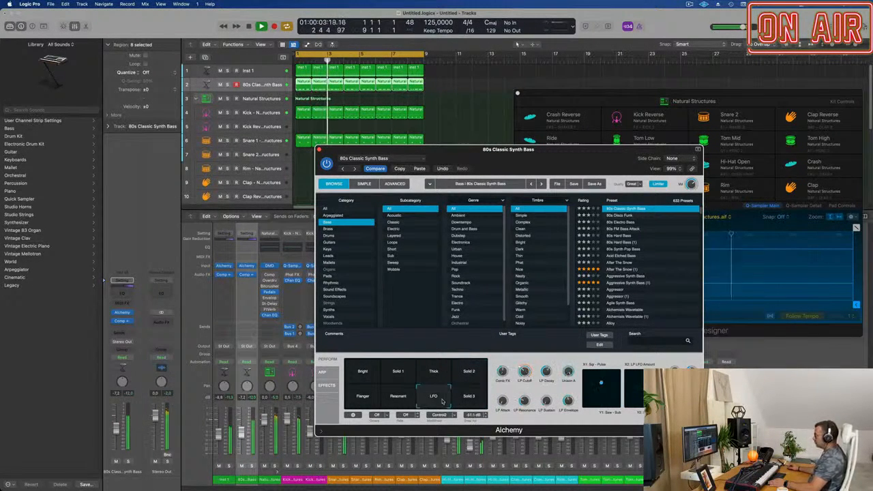
click(397, 401)
click(367, 402)
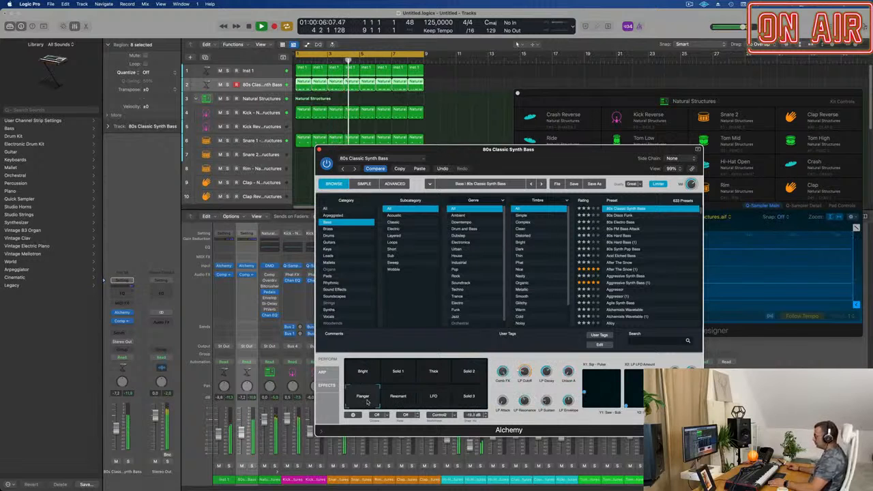
click(470, 402)
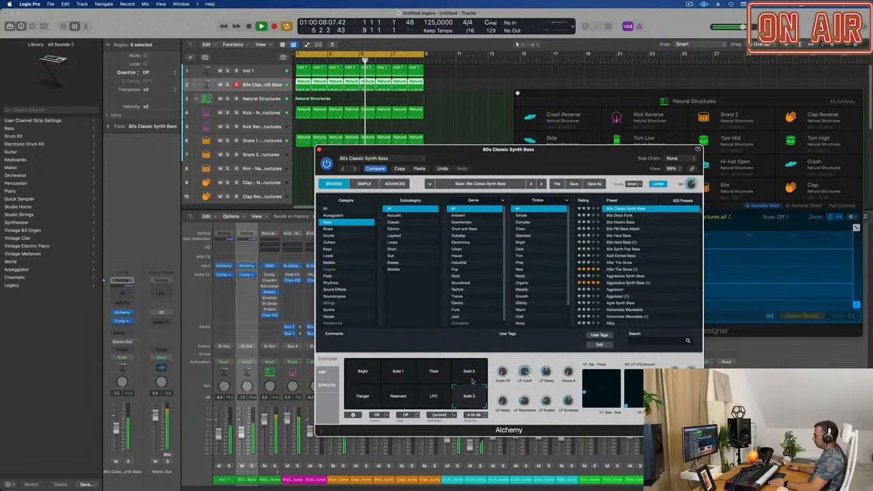
click(436, 375)
click(465, 400)
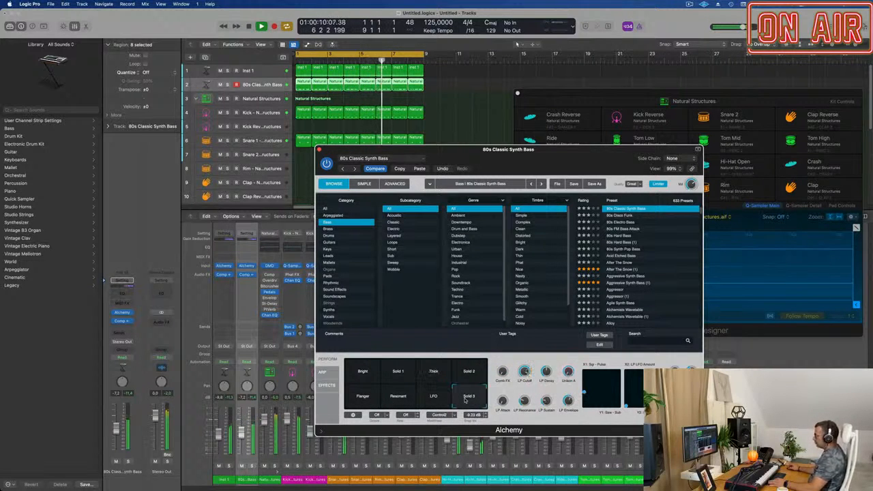
click(434, 372)
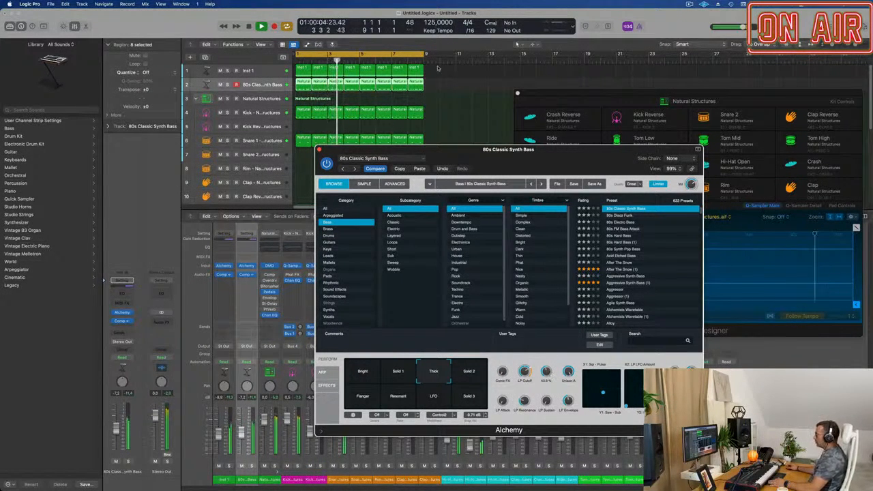
- Open the first 80s Classic Synth Bass region in the piano roll and copy two C2 notes into the third and eleventh sixteenth positions
click(437, 90)
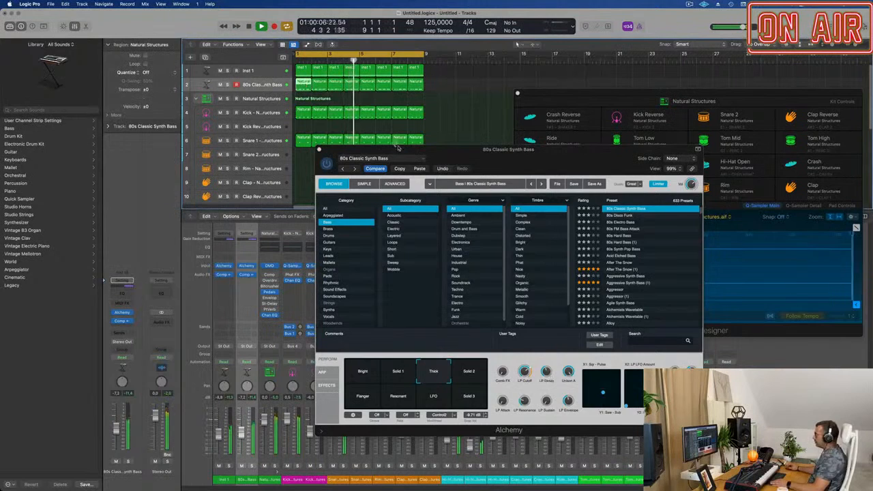
drag(398, 148, 773, 134)
key(p)
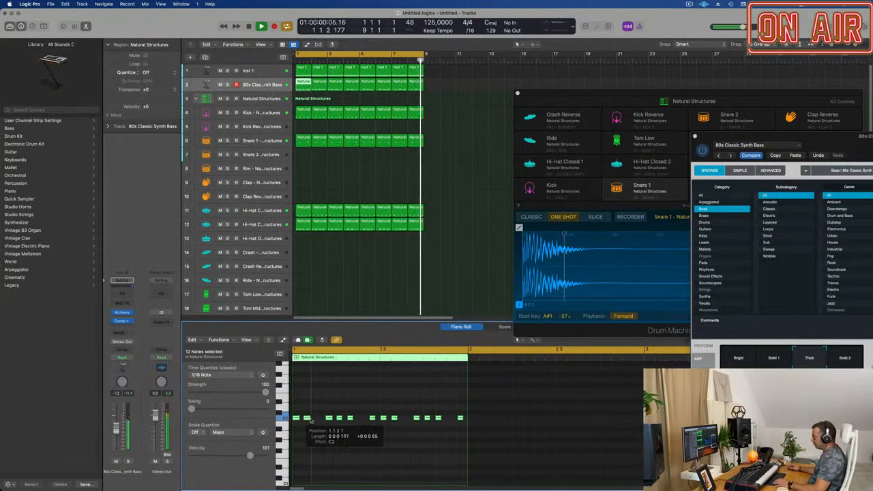
click(308, 418)
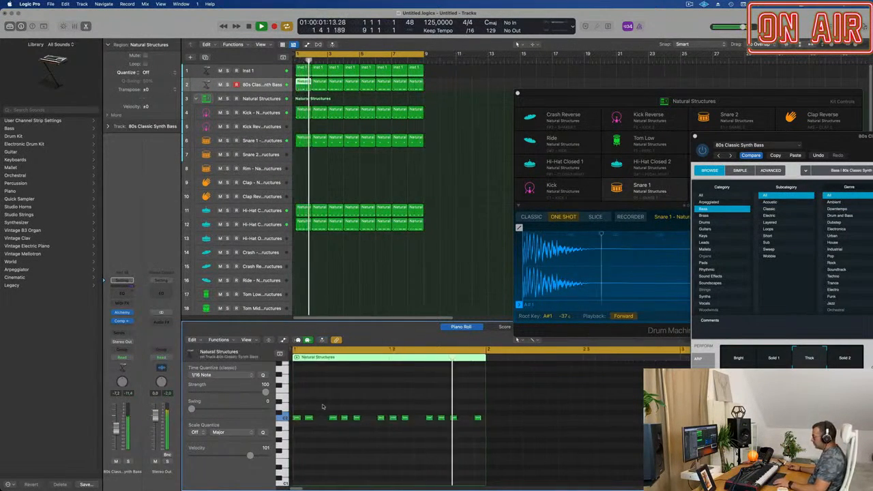
drag(308, 418, 322, 420)
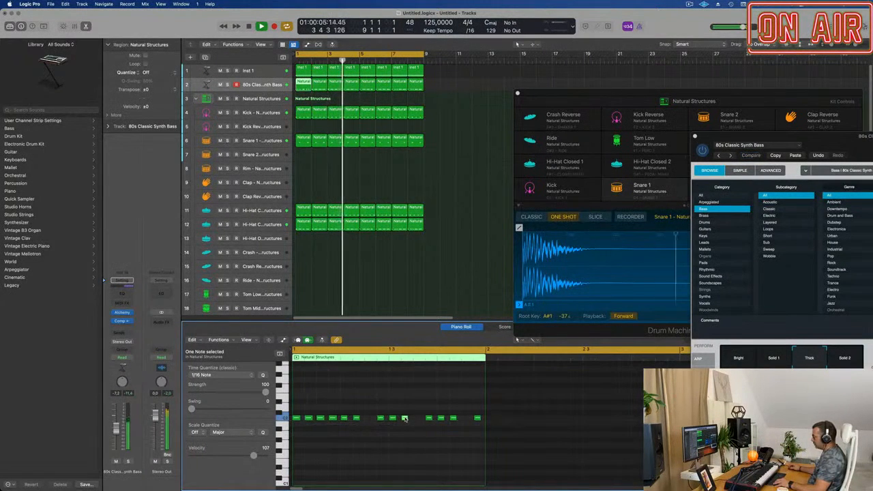
drag(405, 418, 413, 419)
drag(417, 422, 418, 422)
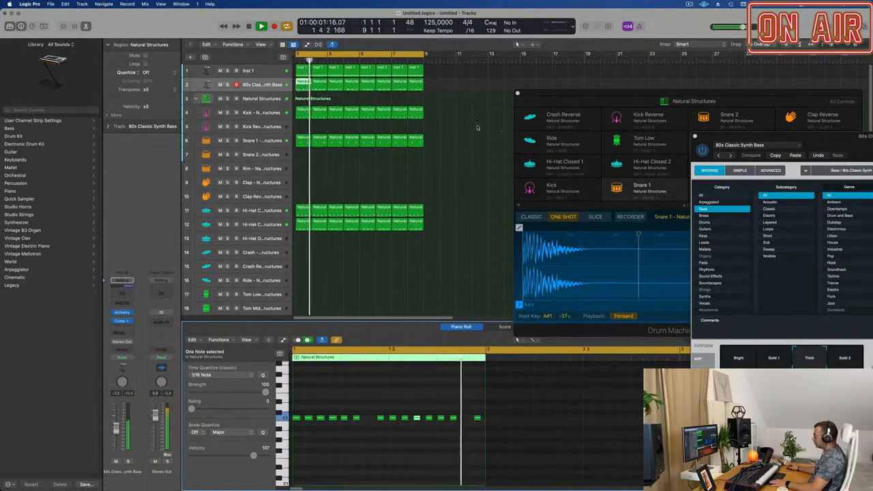
- Replace the other seven 80s Classic Synth Bass regions with repeats of the edited first region up to bar 9 and play the loop
key(space)
drag(436, 76, 325, 90)
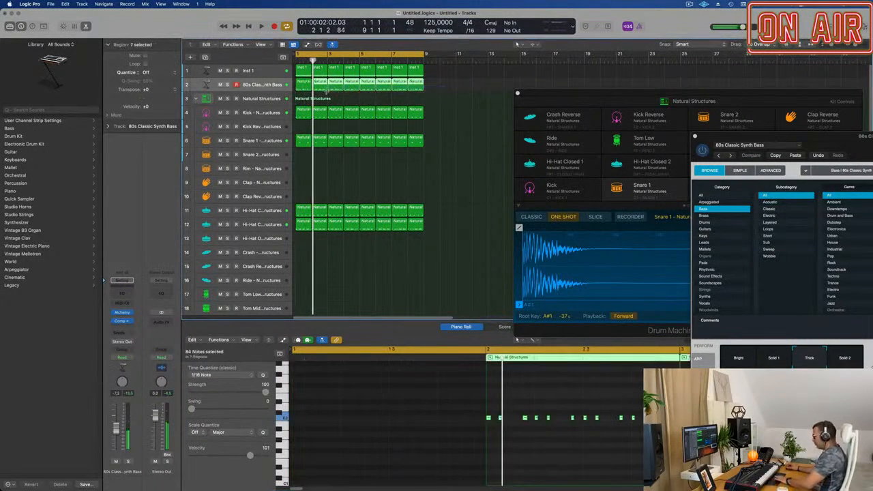
key(Delete)
click(305, 88)
key(super+r)
key(super+r)
key(super+r)
key(super+r)
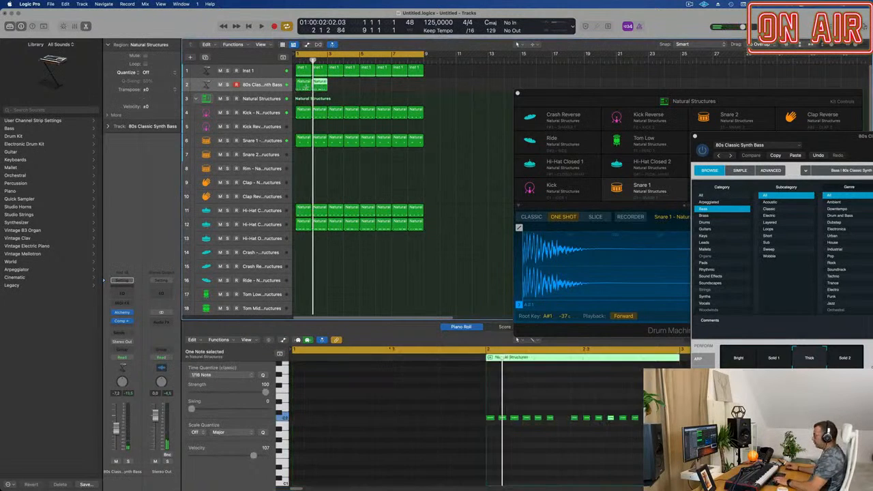
click(262, 84)
key(space)
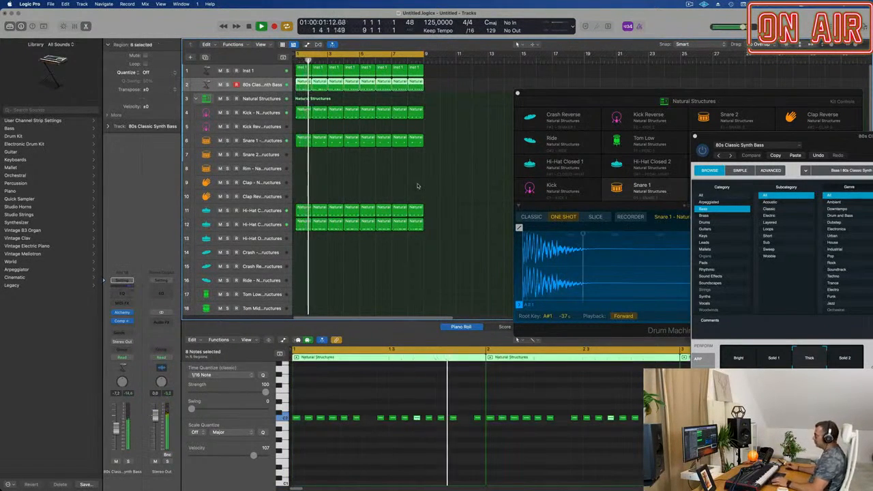
- Close the Drum Machine Designer window and duplicate the 80s Classic Synth Bass track with its channel settings
key(super+Left)
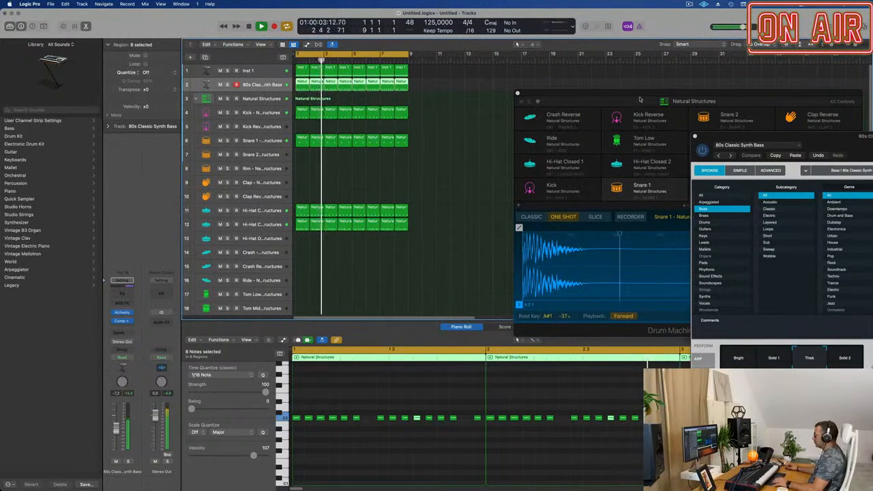
drag(640, 100, 526, 96)
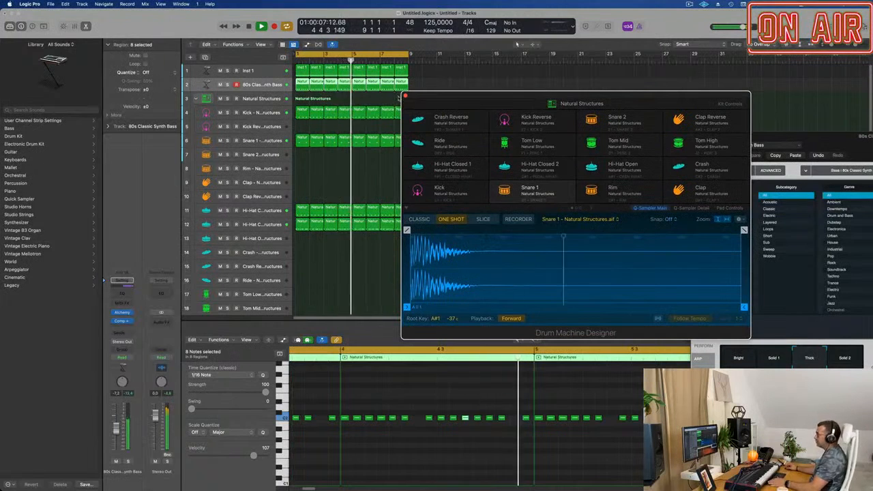
click(404, 96)
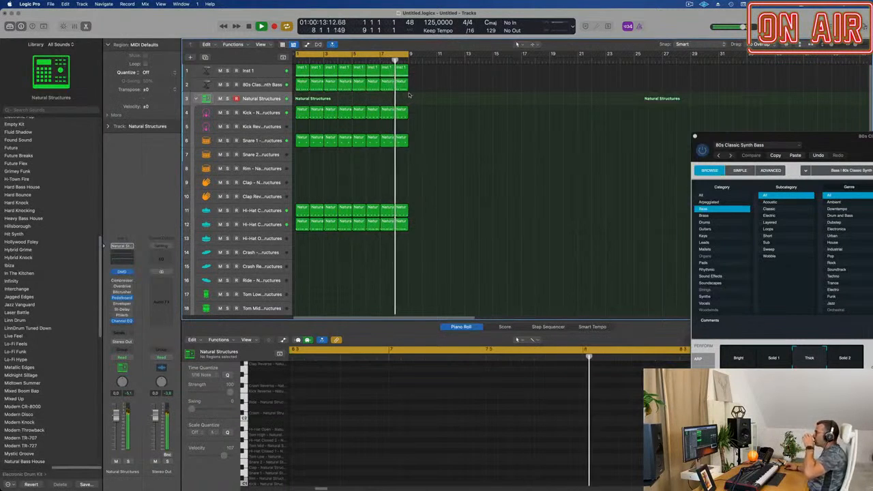
click(254, 84)
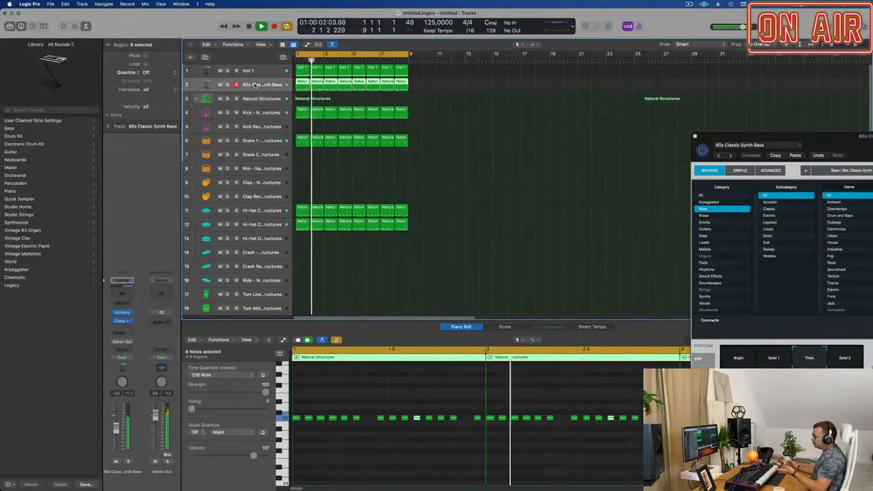
click(204, 58)
- Try the Awaken From Dark Dreams pad preset in the original bass track's Alchemy and revert it with Compare
drag(786, 139, 464, 132)
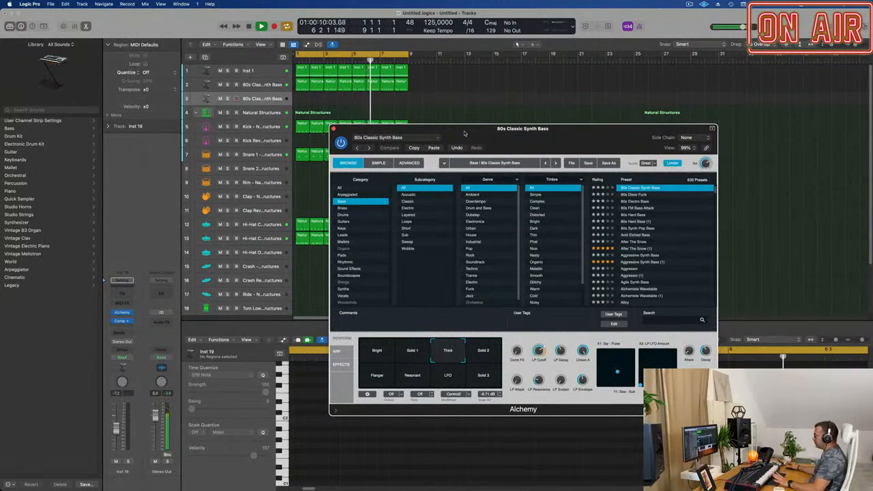
click(343, 255)
scroll(669, 243, down, 5)
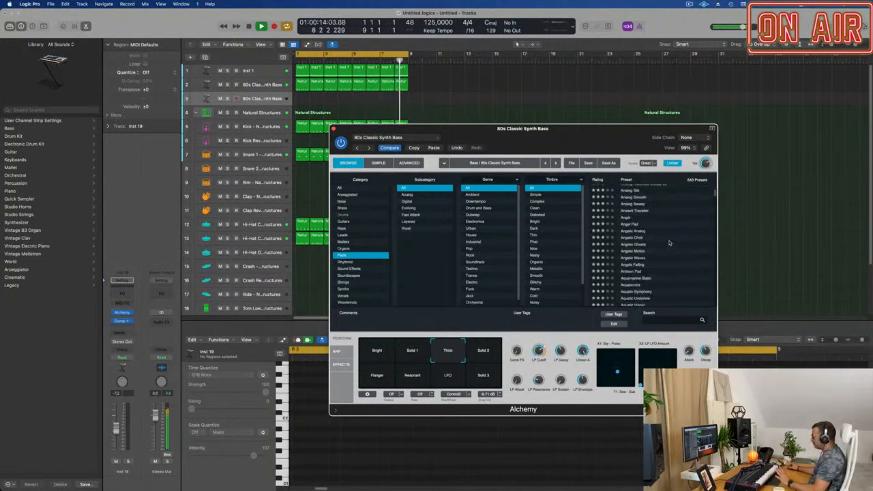
scroll(680, 240, down, 3)
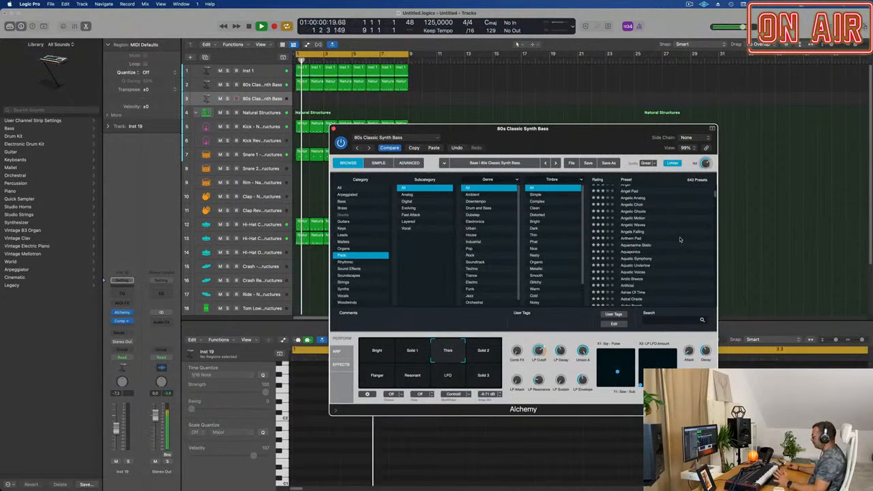
scroll(679, 240, down, 8)
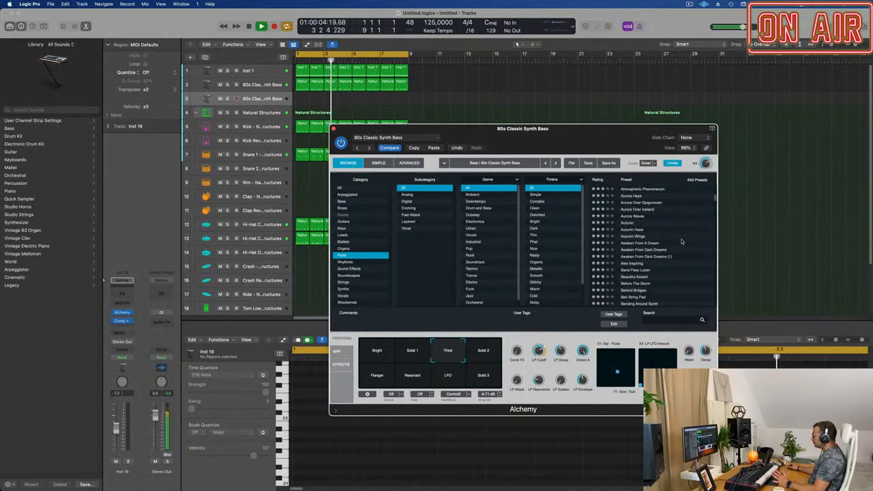
scroll(681, 241, down, 3)
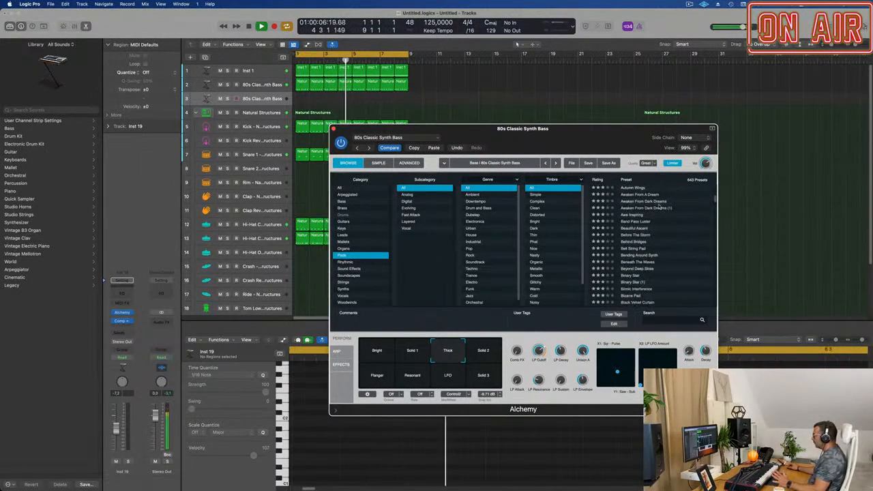
click(617, 203)
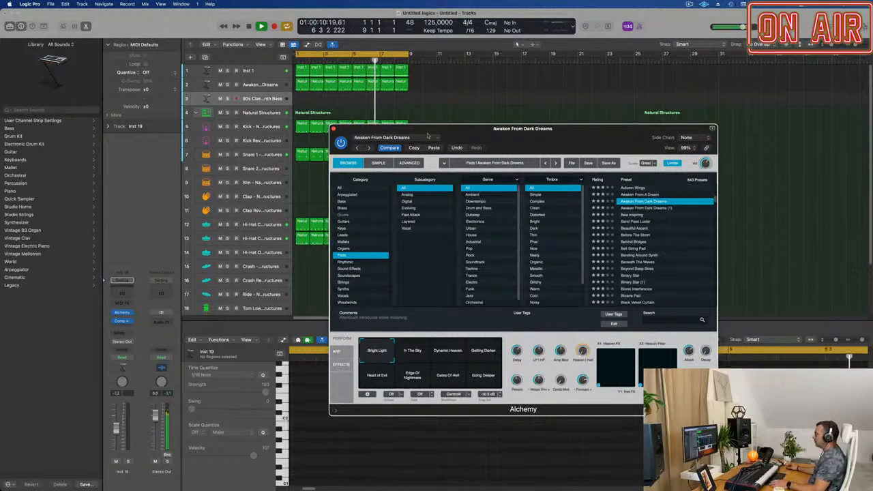
click(390, 148)
drag(510, 129, 628, 116)
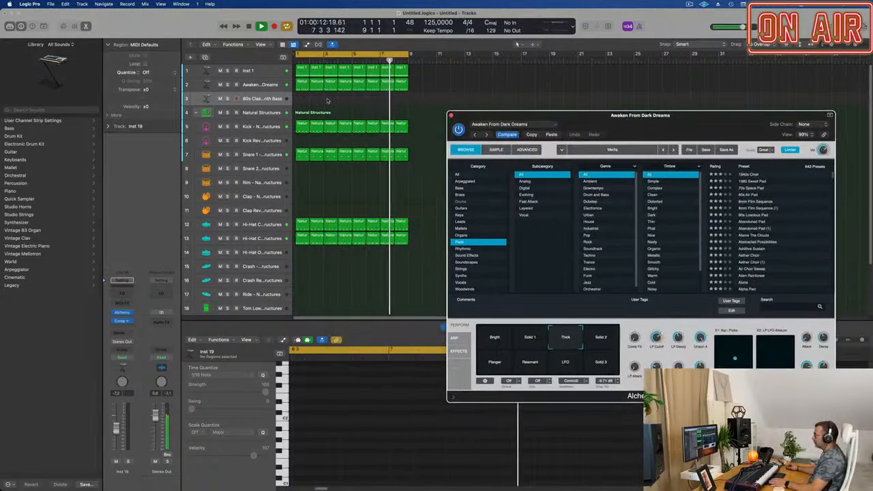
- Open the duplicated track's own Alchemy instrument and load the Awaken From Dark Dreams preset from the Pads category
click(267, 99)
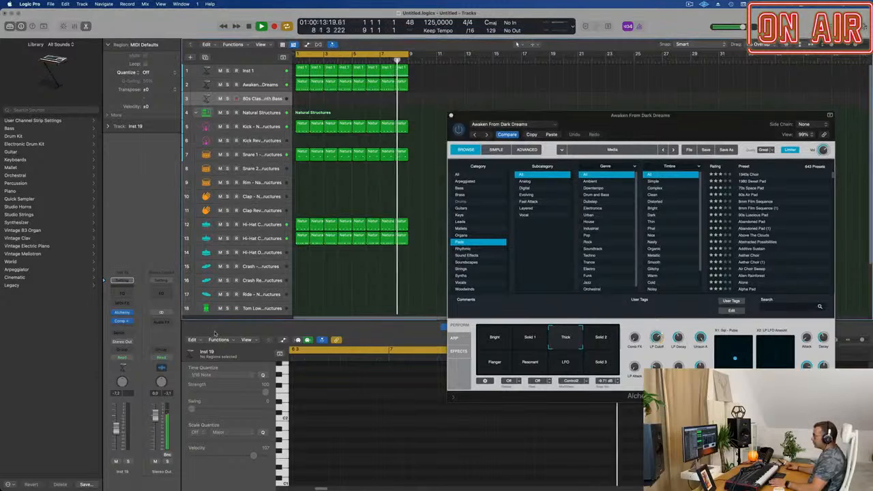
click(122, 315)
drag(503, 112, 628, 160)
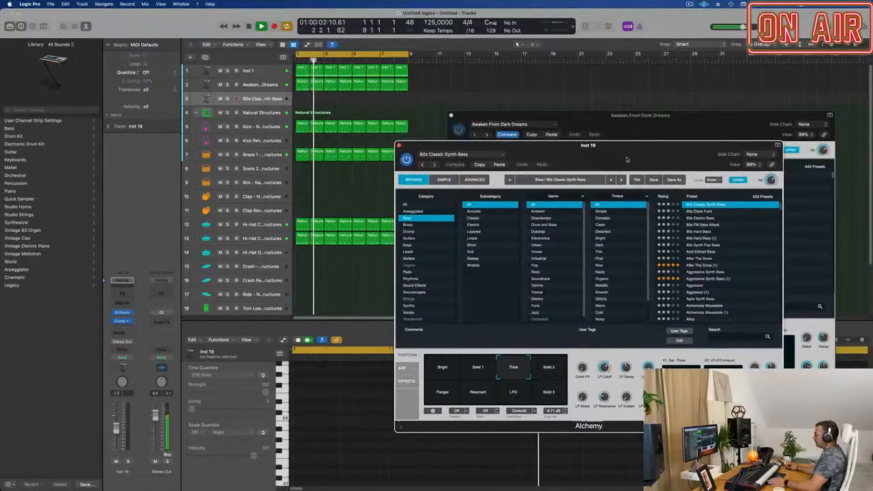
click(418, 272)
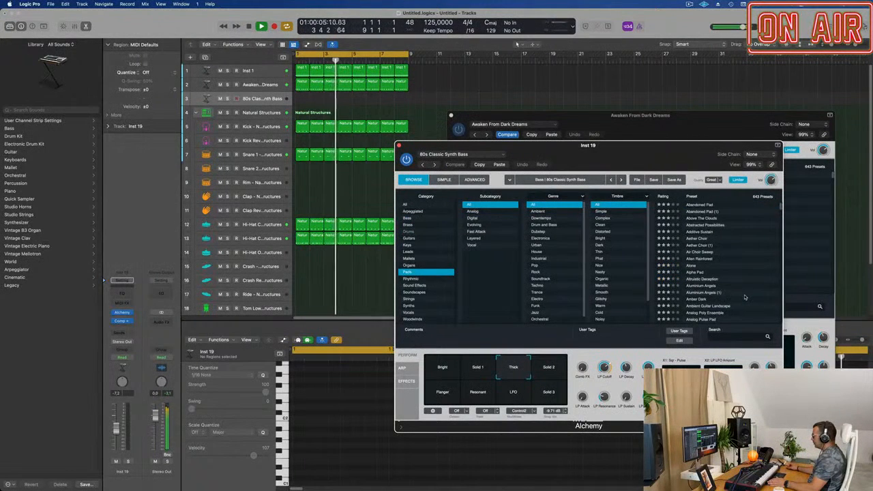
scroll(745, 297, down, 10)
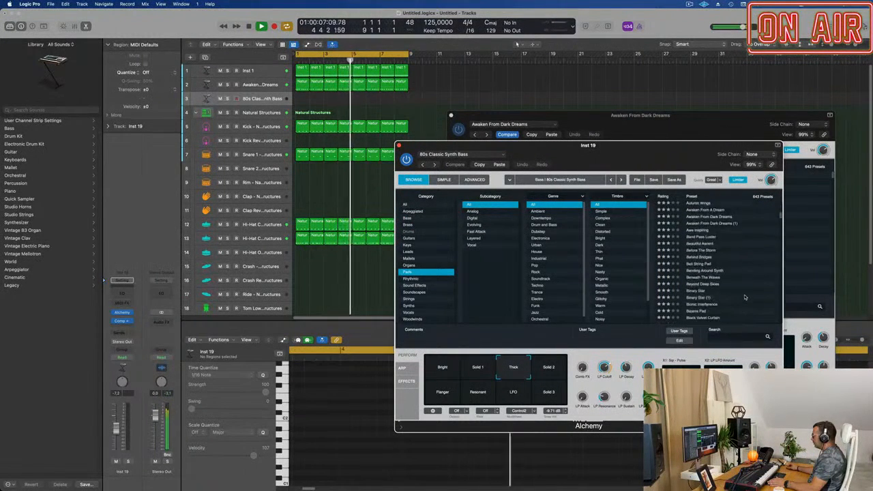
scroll(736, 286, up, 3)
click(709, 251)
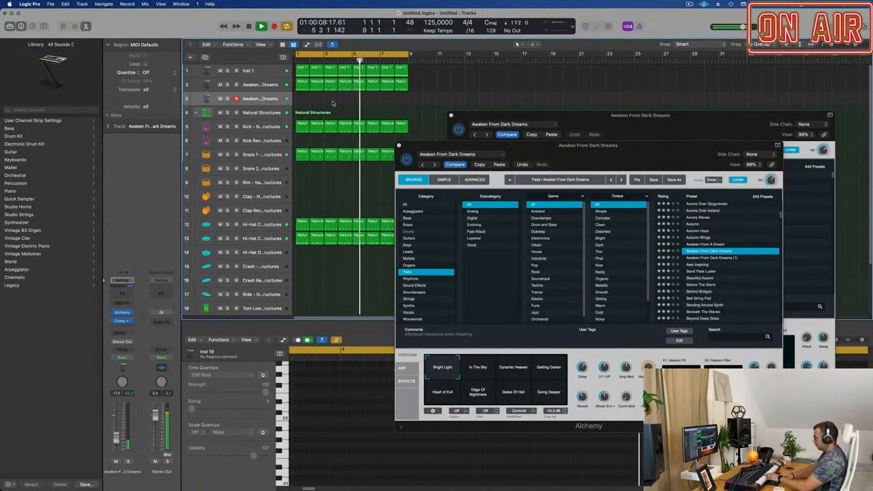
- Record a held note in the first two bars of the new pad track and shorten it to about one and a half bars
key(r)
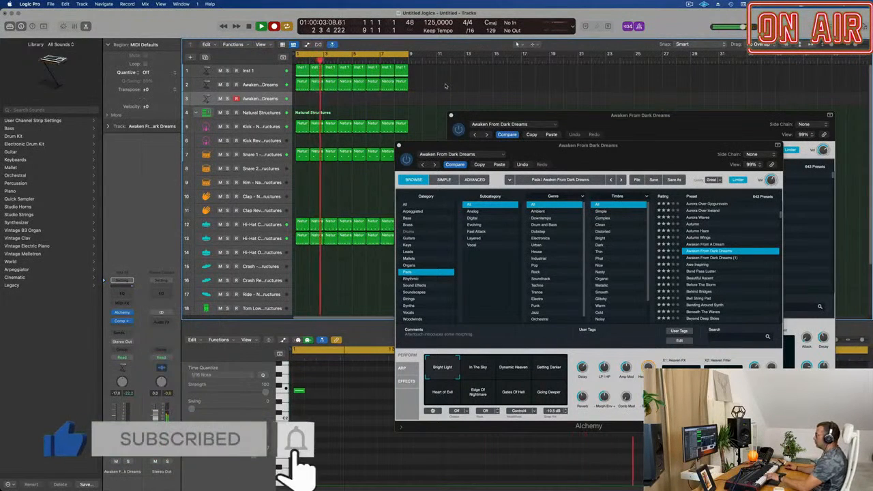
key(space)
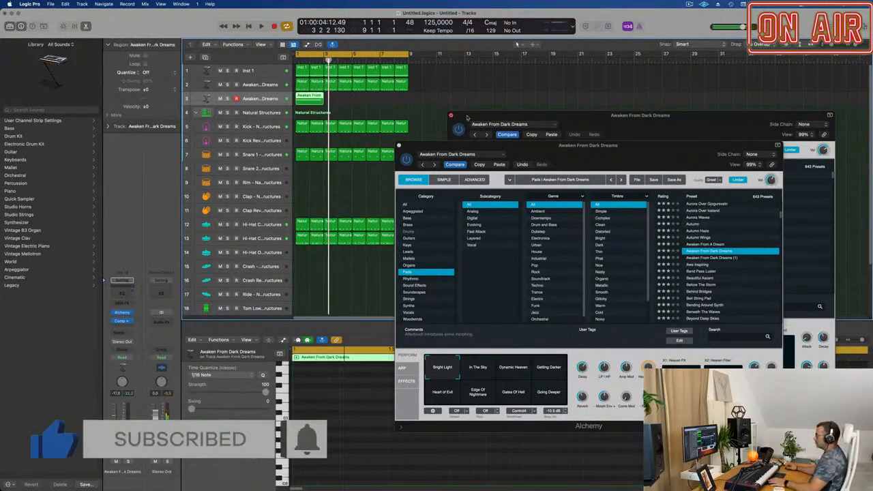
drag(503, 145, 732, 111)
double_click(315, 95)
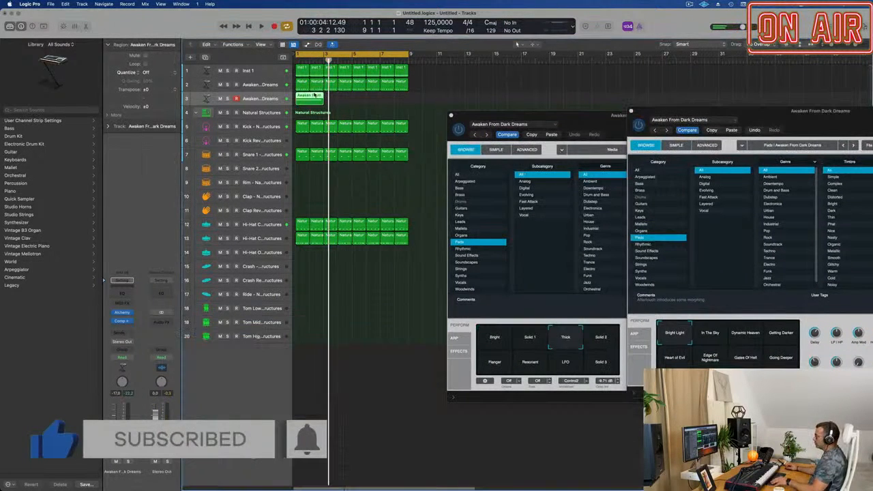
double_click(315, 95)
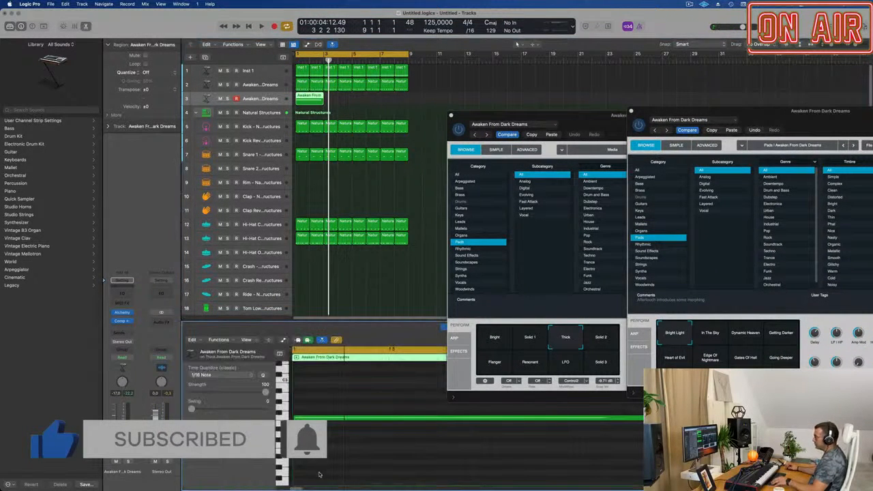
click(313, 418)
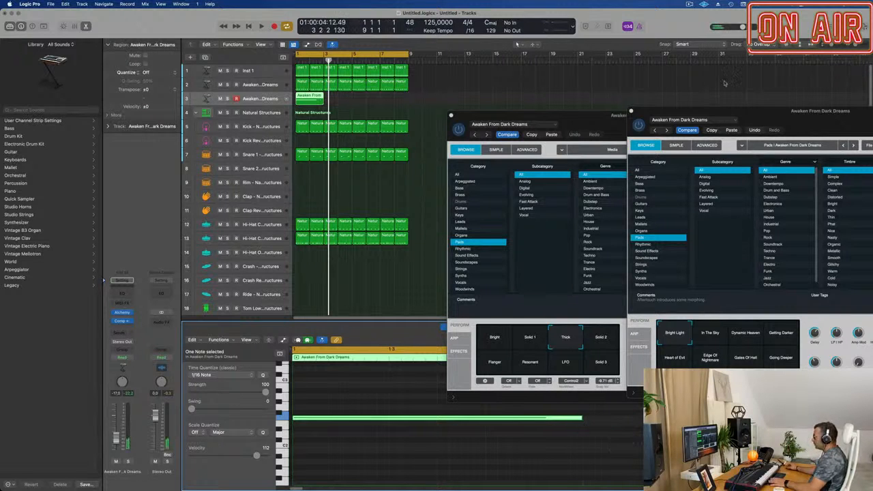
- Copy the two-bar pad region to bar 5 on the same track and play the loop
key(space)
drag(591, 115, 714, 137)
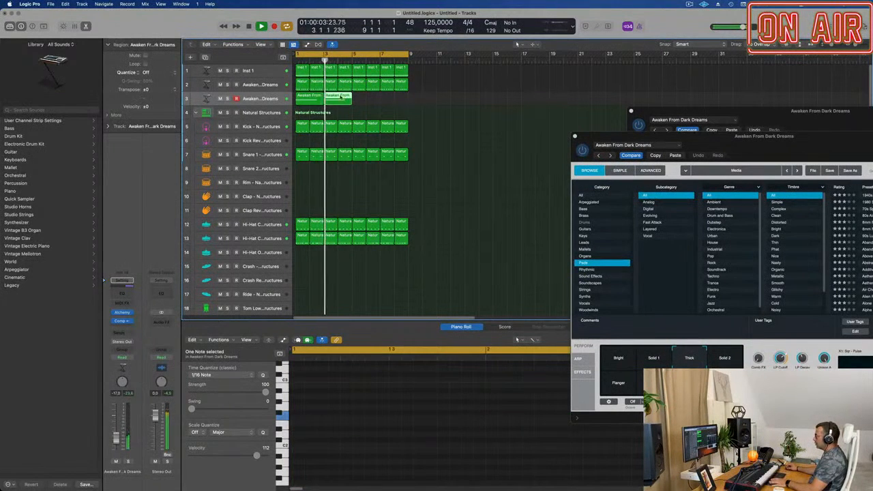
drag(347, 99, 366, 97)
key(space)
key(space)
- Raise the pad track's volume slightly and switch its Alchemy instrument to the In The Sky snapshot during playback
drag(733, 146, 477, 158)
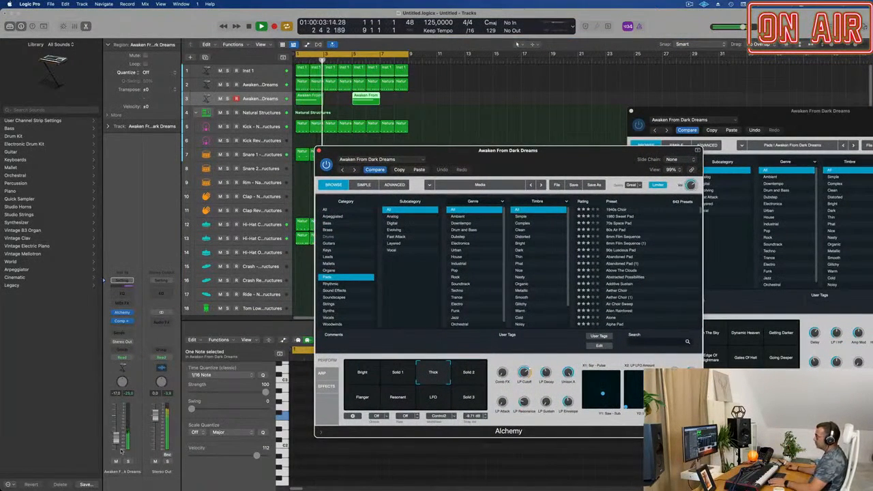
click(263, 362)
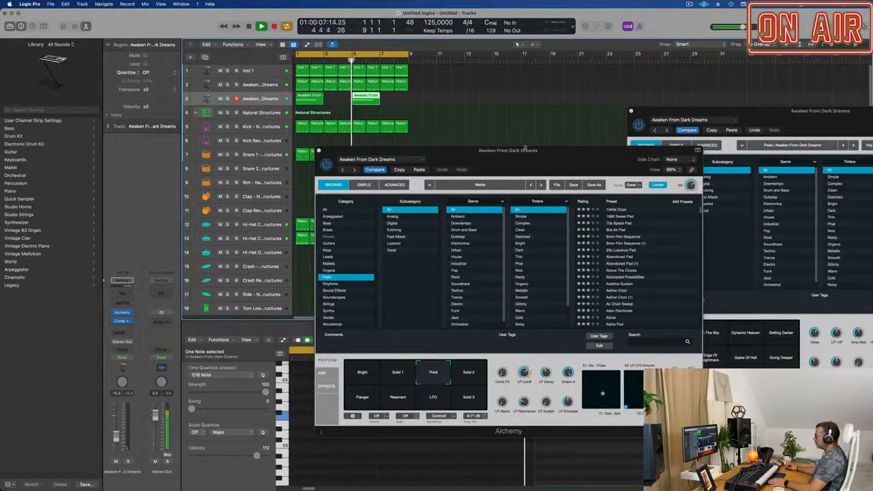
drag(525, 148, 609, 128)
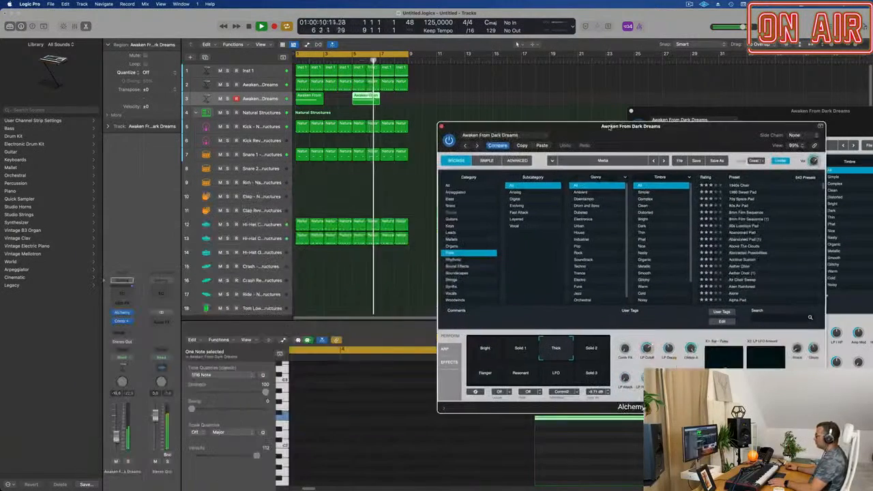
click(124, 314)
drag(787, 131, 525, 158)
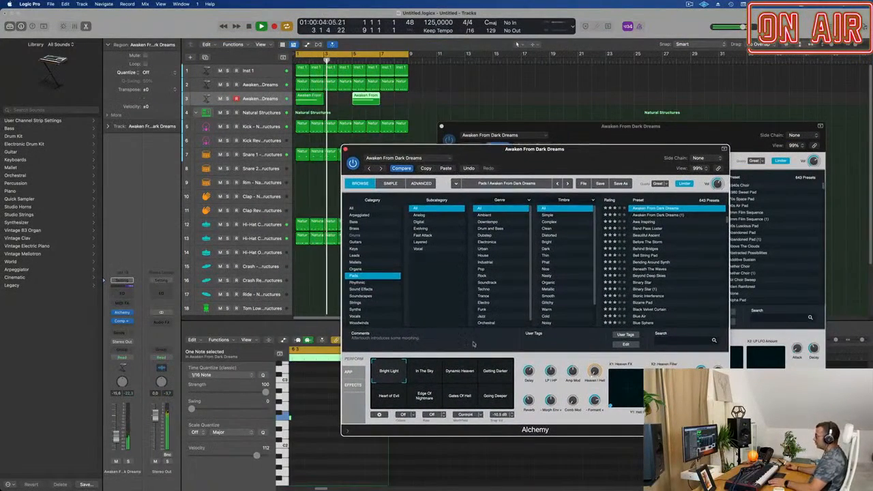
key(space)
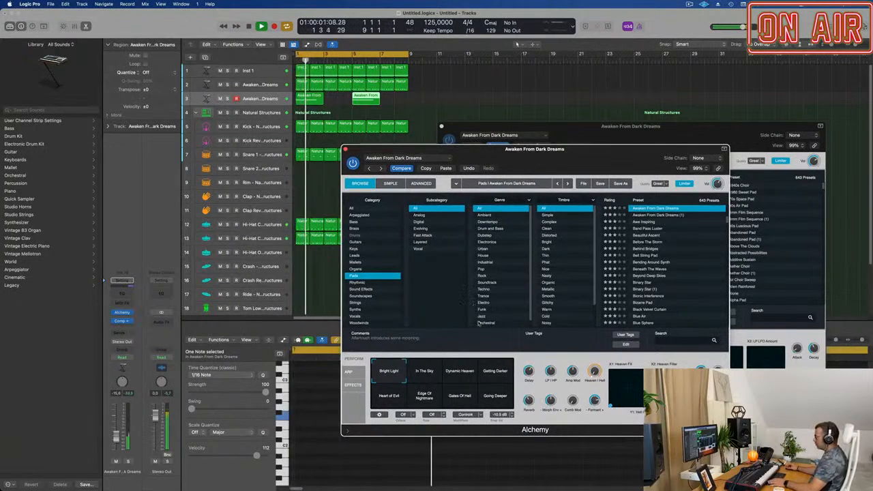
click(425, 372)
key(space)
key(space)
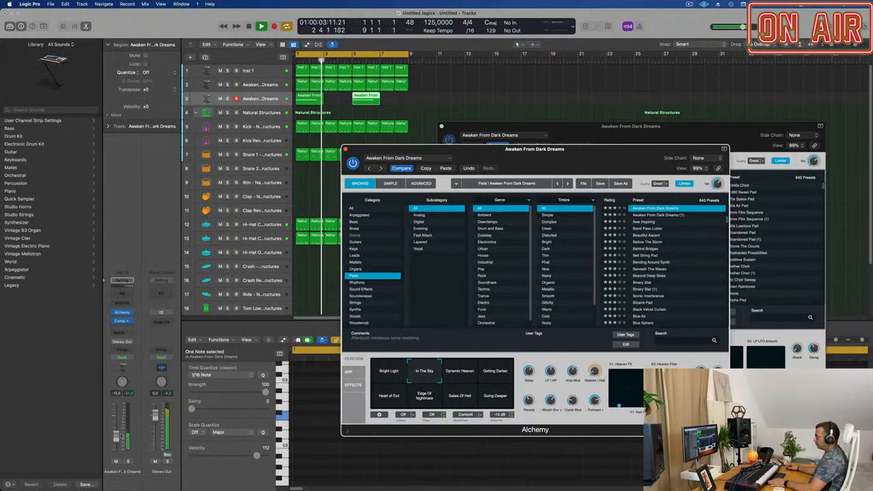
- Raise the pad track's volume to about -10 dB and close the bass track's Alchemy window
click(366, 99)
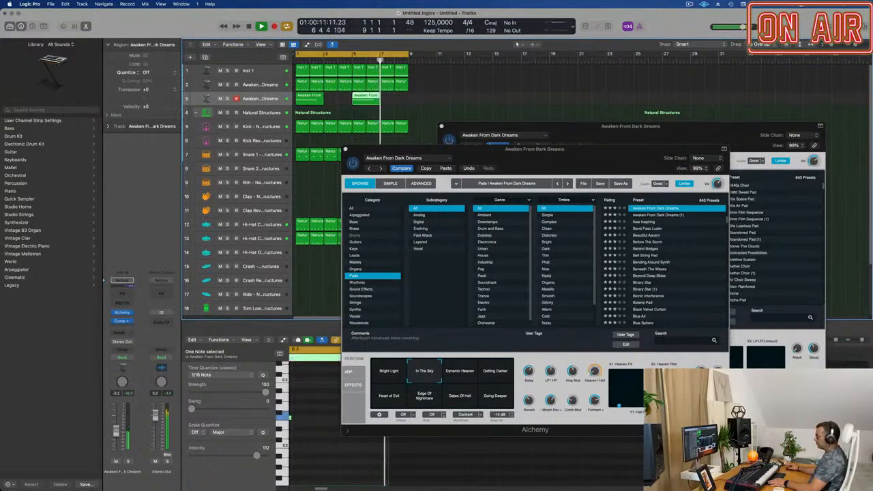
drag(503, 149, 701, 214)
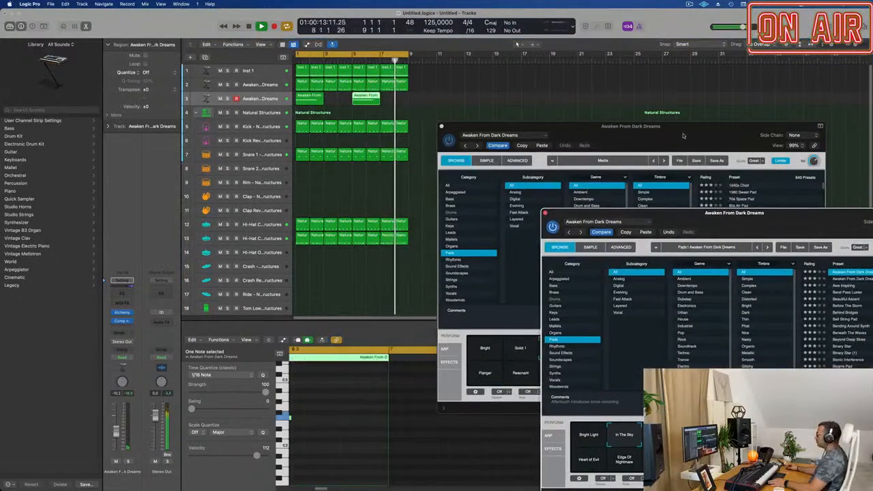
drag(663, 129, 673, 176)
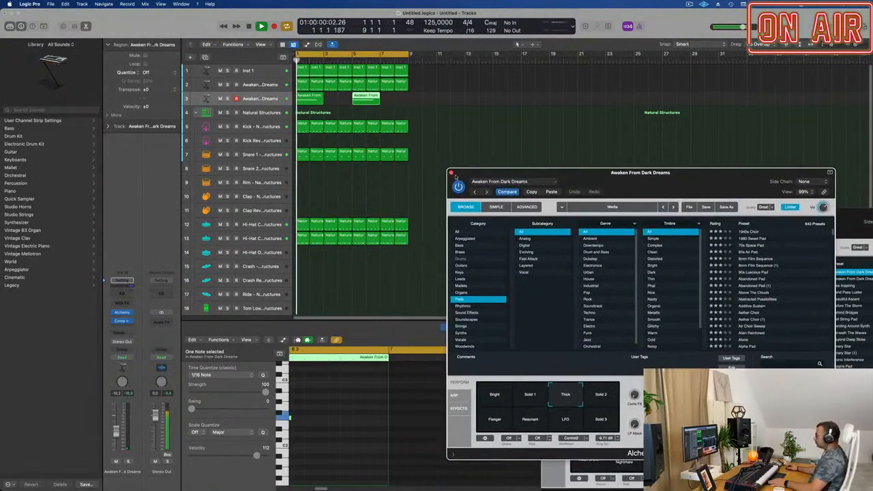
click(451, 173)
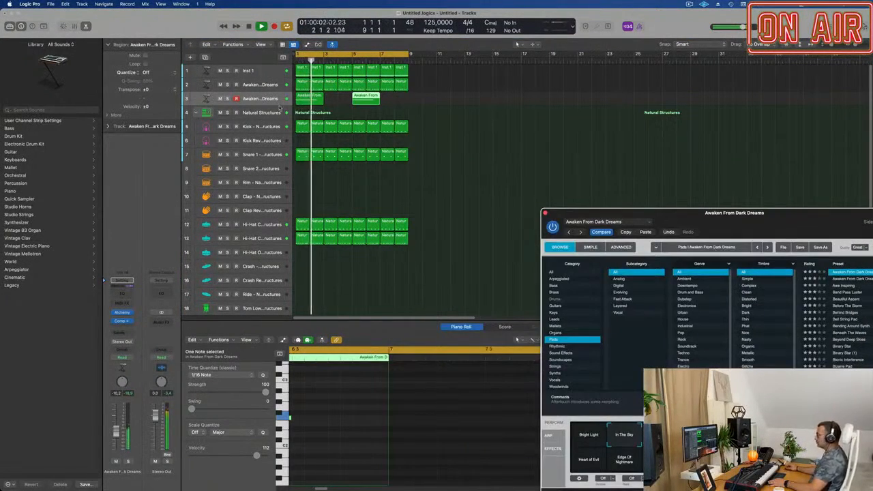
- Add a new track duplicating the pad track's channel setup and replace its Alchemy instrument with a stereo Retro Synth
click(313, 146)
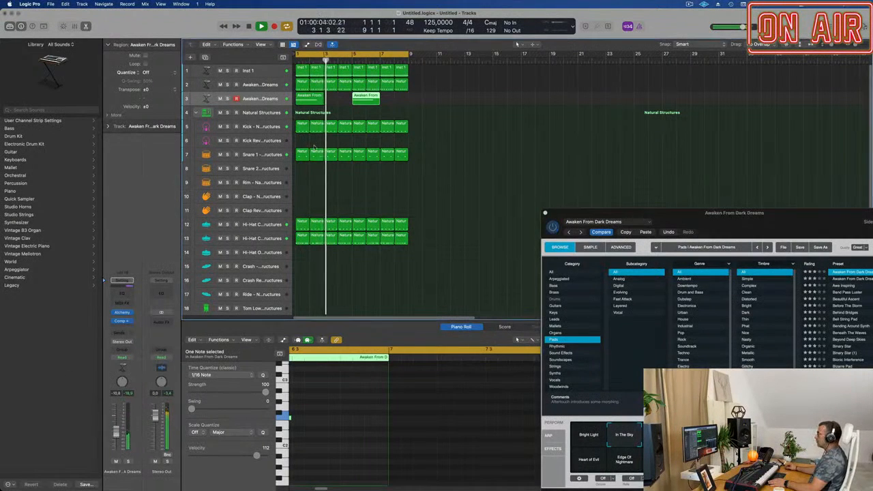
click(272, 97)
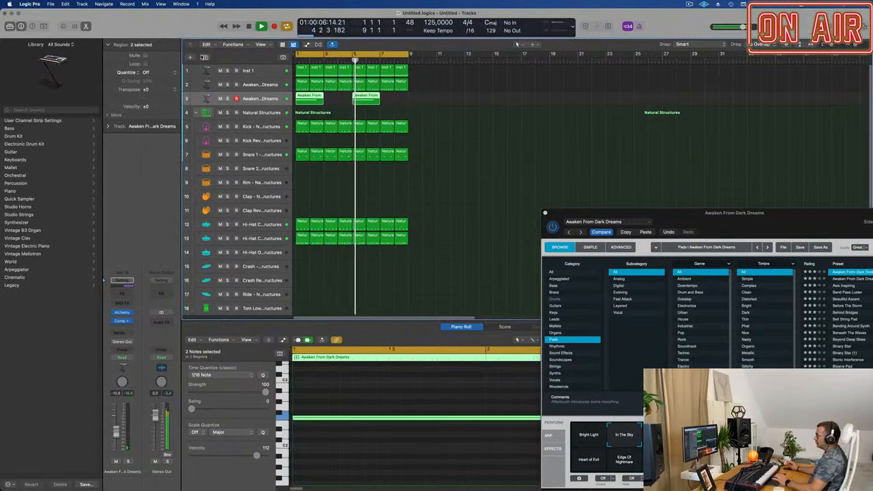
key(super+d)
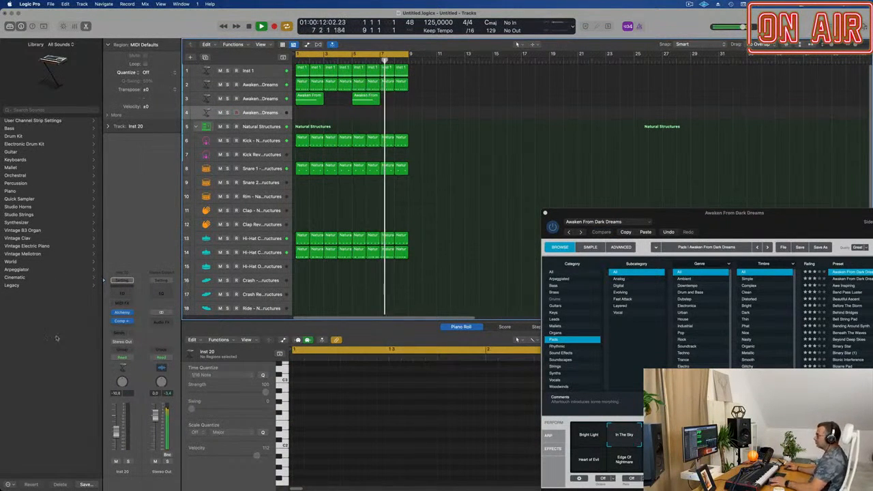
click(129, 312)
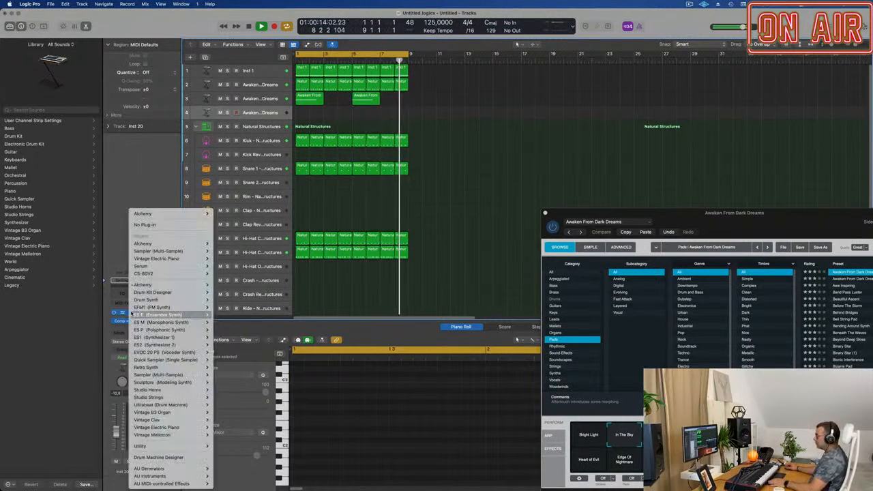
mouse_move(145, 376)
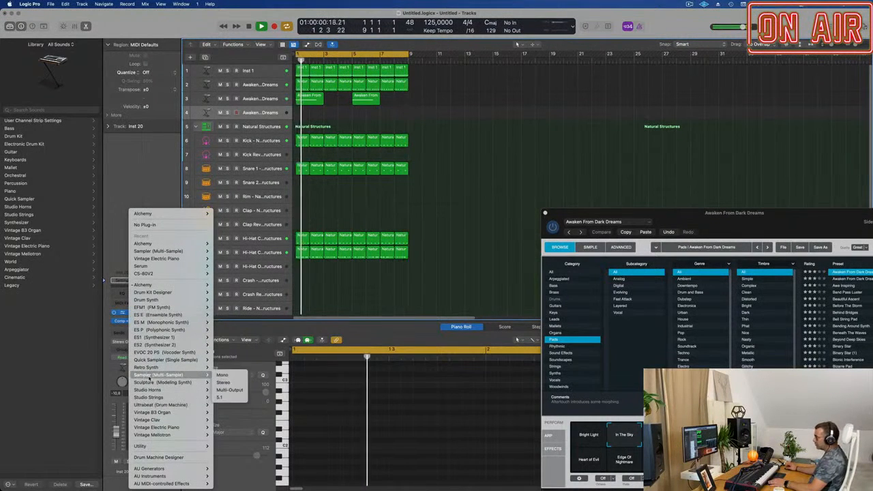
mouse_move(164, 387)
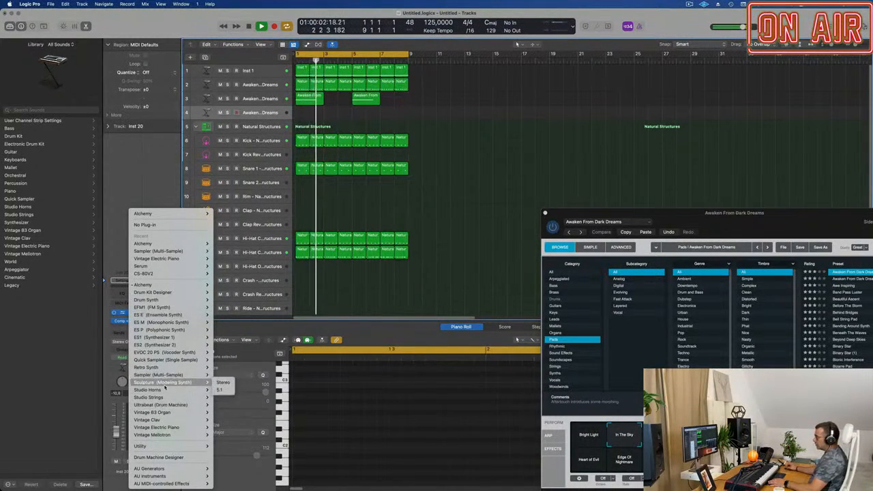
mouse_move(169, 369)
click(223, 369)
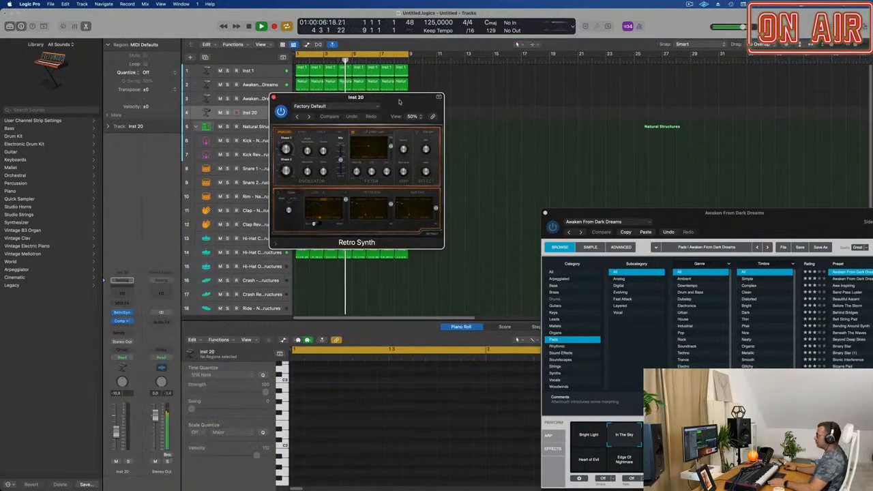
- Enlarge the Retro Synth window to 100% view and move it clear of the upper track lanes
drag(399, 102, 393, 87)
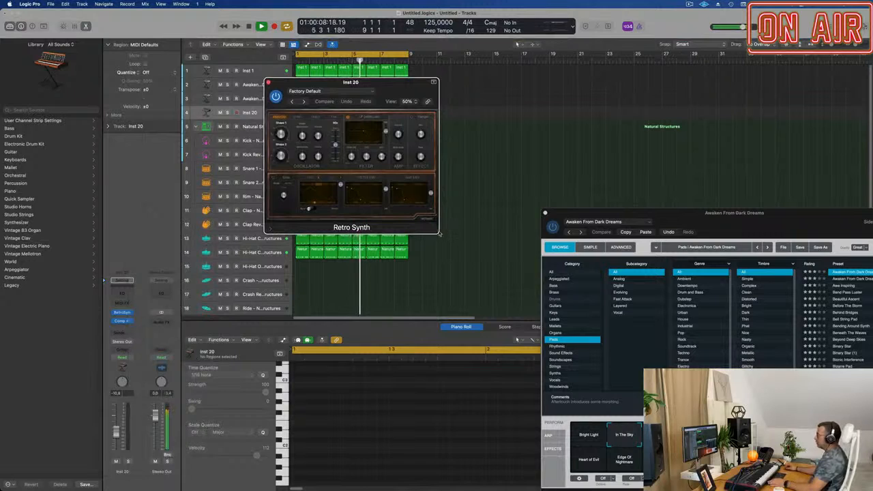
drag(440, 234, 572, 320)
click(512, 97)
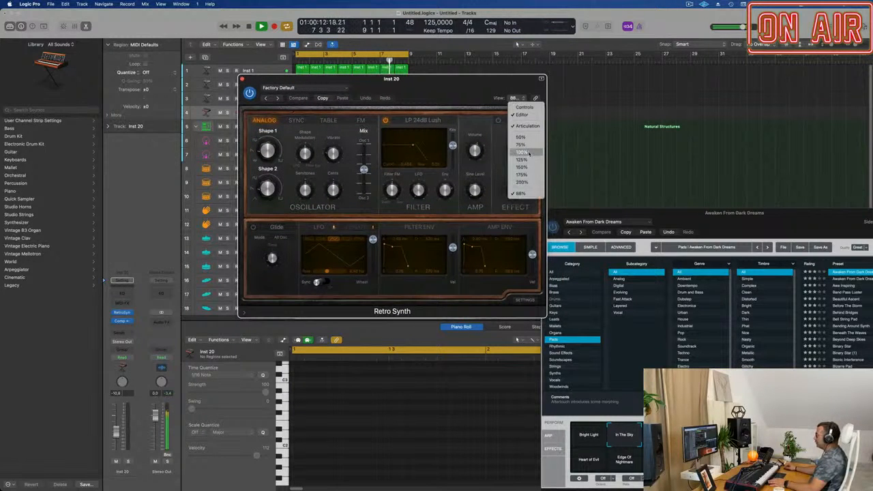
click(526, 152)
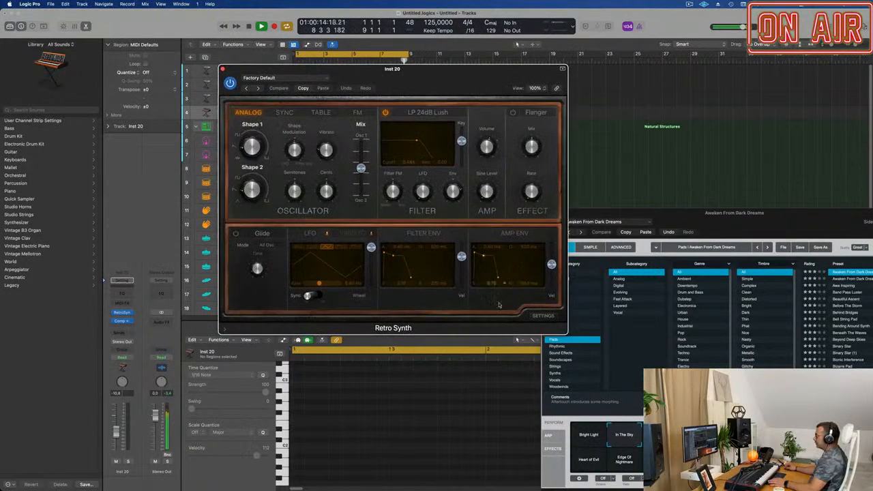
drag(454, 87, 534, 145)
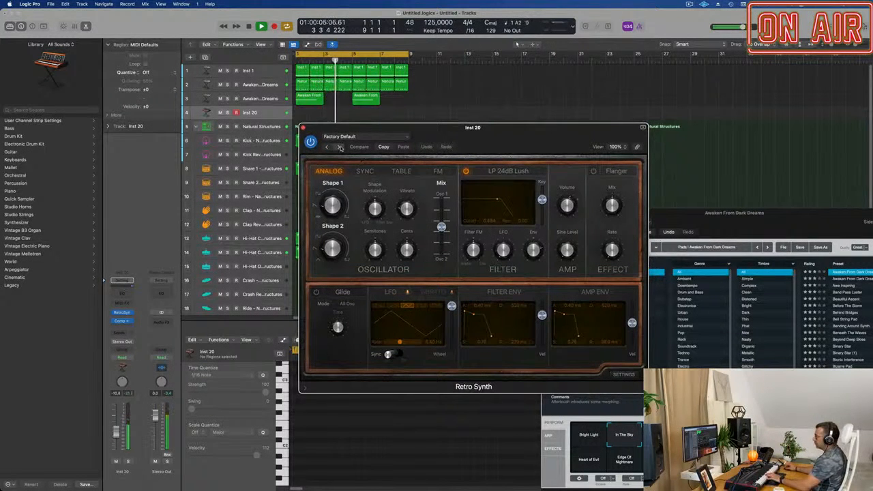
- Audition Retro Synth presets from Antimatter Synth through Bright Cycle to Dance Basic Lead, and raise the track's volume to about -5.5 dB
click(339, 147)
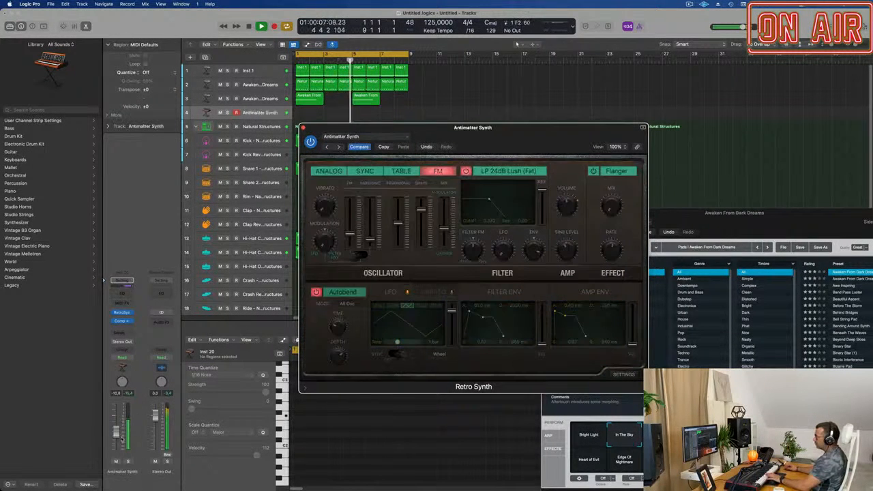
click(363, 172)
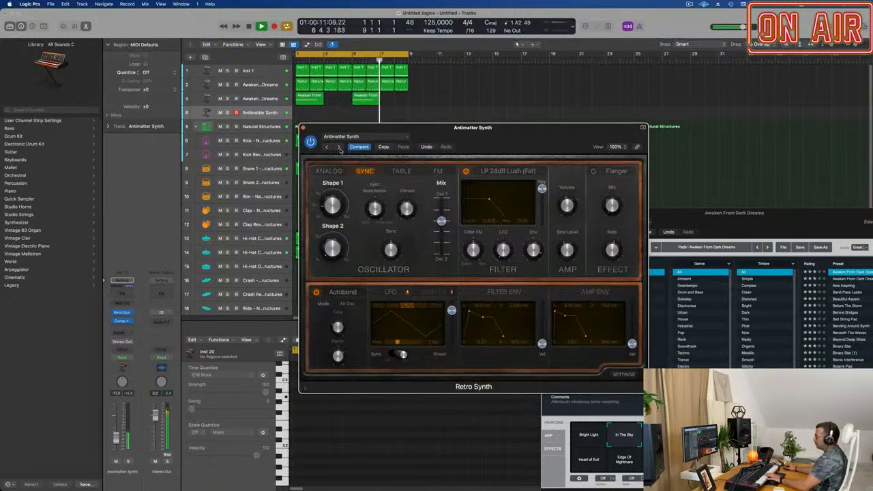
click(339, 147)
click(339, 148)
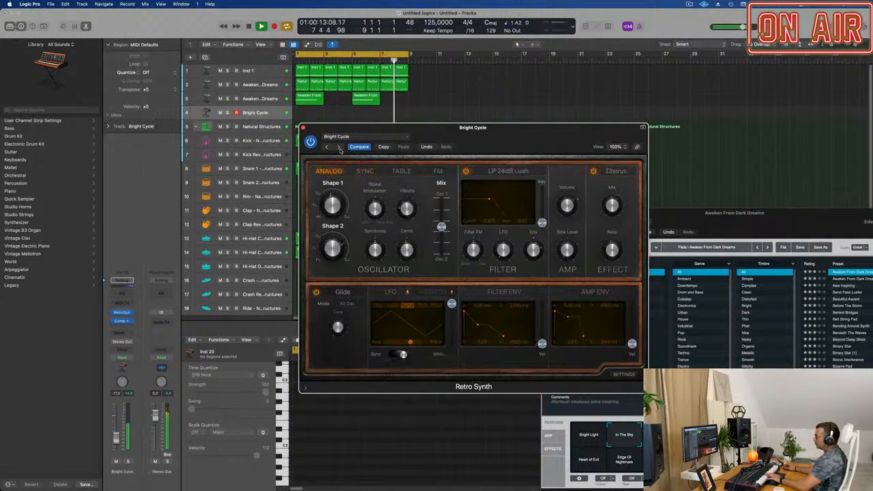
click(339, 148)
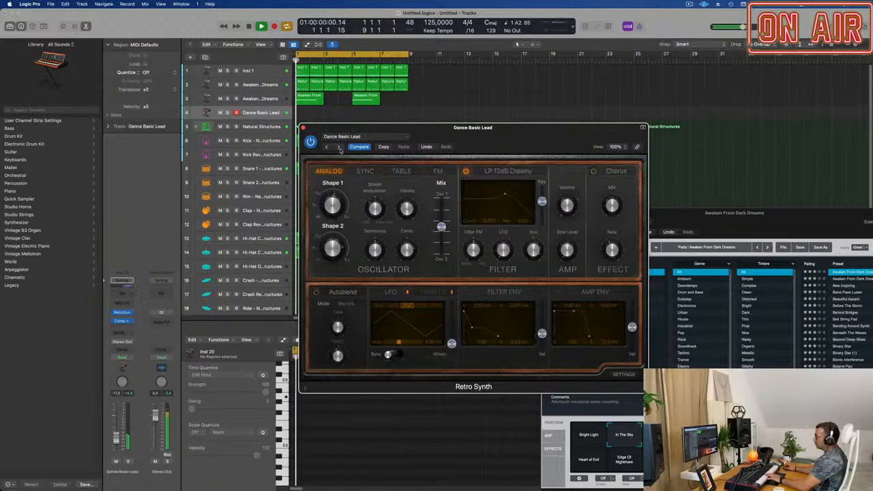
click(339, 148)
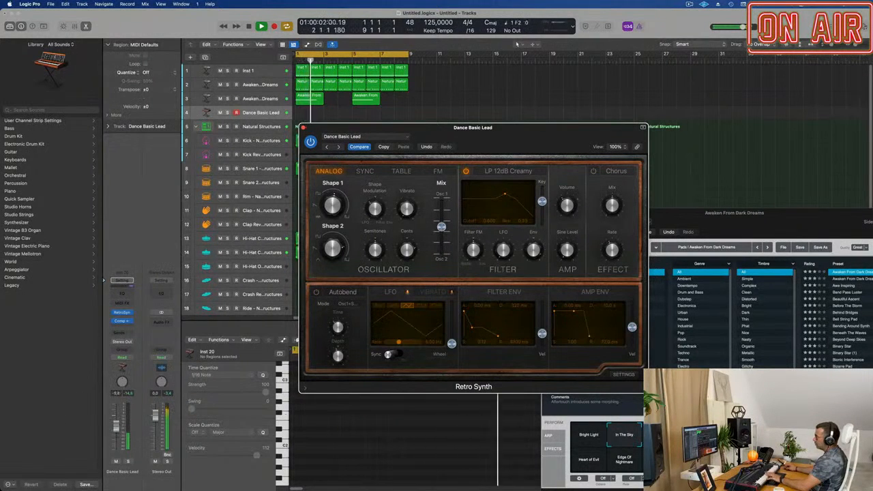
drag(116, 438, 116, 427)
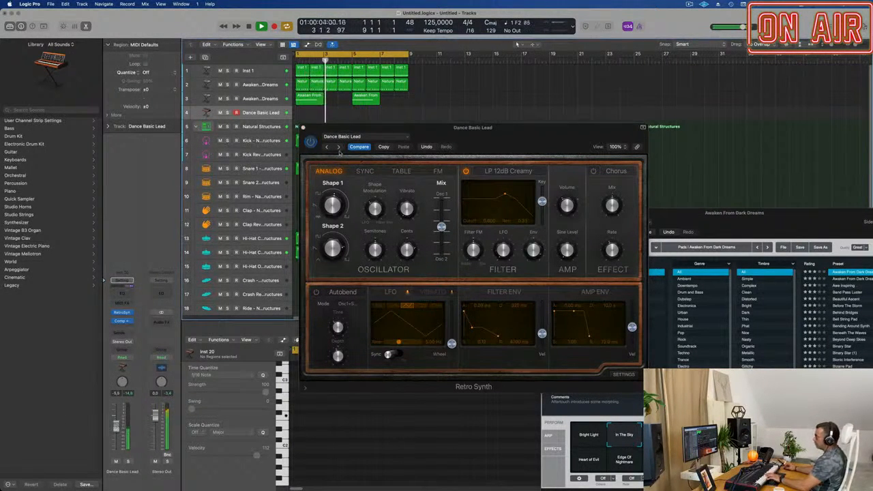
- Audition the Deep Sigh and Digital Waves presets and lower the new track's volume to about -12.4 dB
click(339, 148)
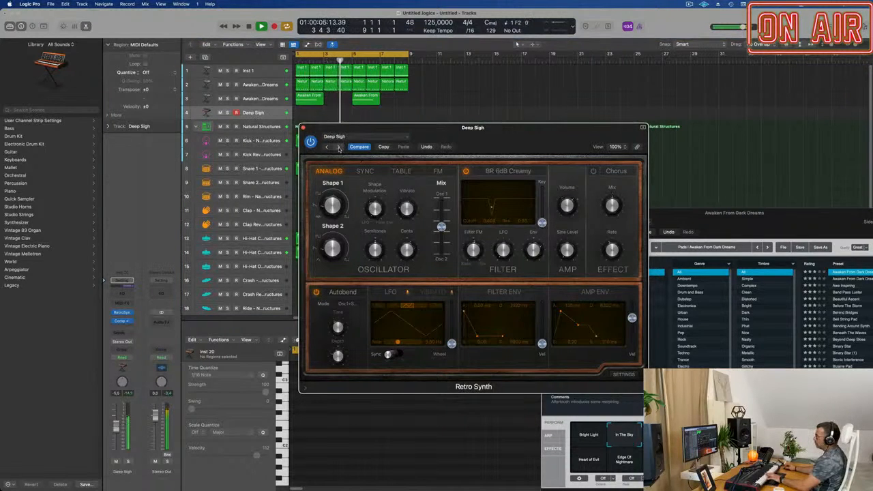
click(339, 147)
click(339, 147)
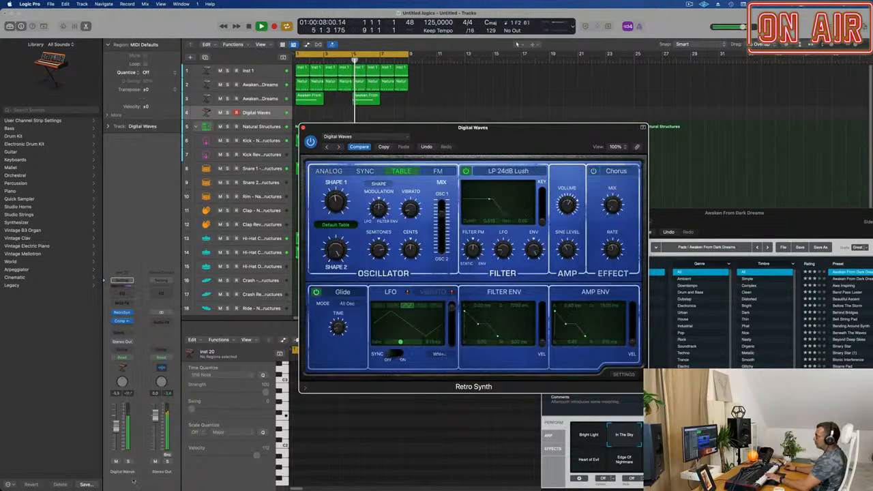
click(371, 113)
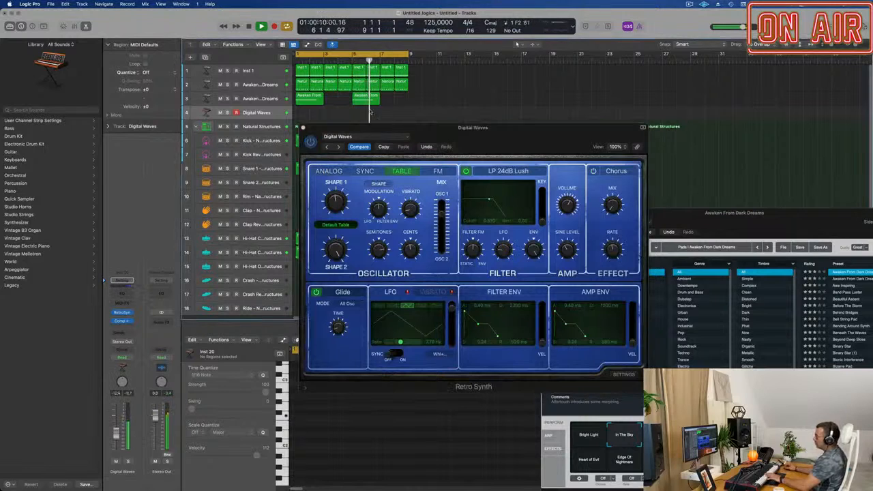
- Audition the following Retro Synth presets during playback, from Electricity Lead onward, and settle on Tri Pulse Lead
click(339, 147)
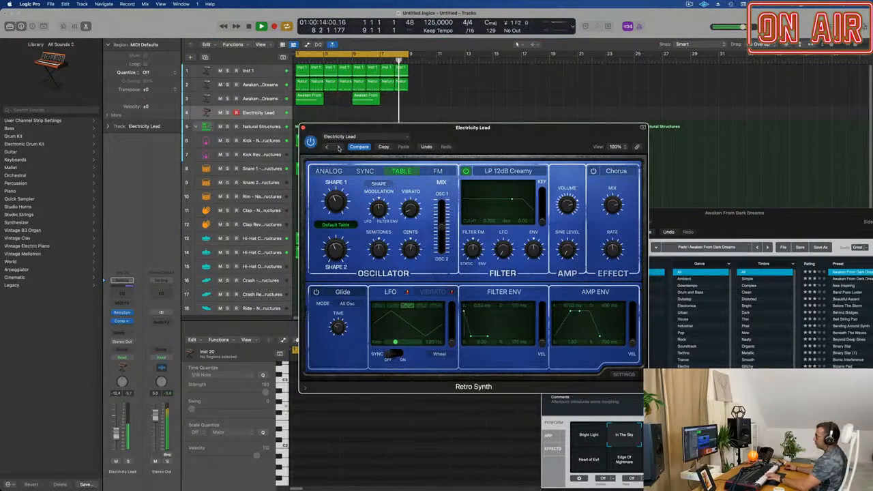
click(339, 147)
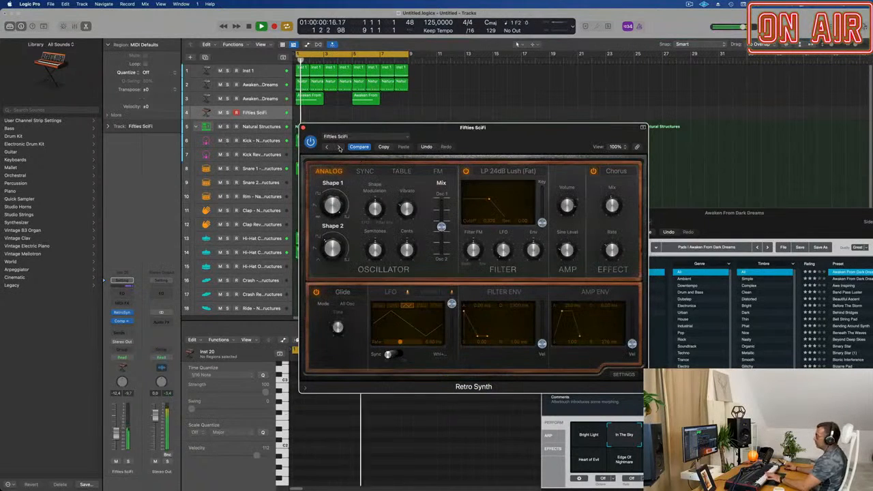
click(339, 147)
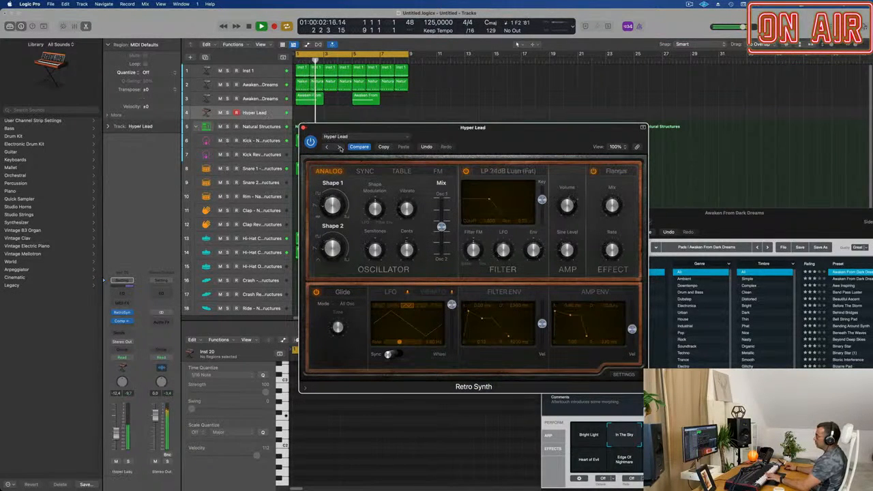
click(339, 147)
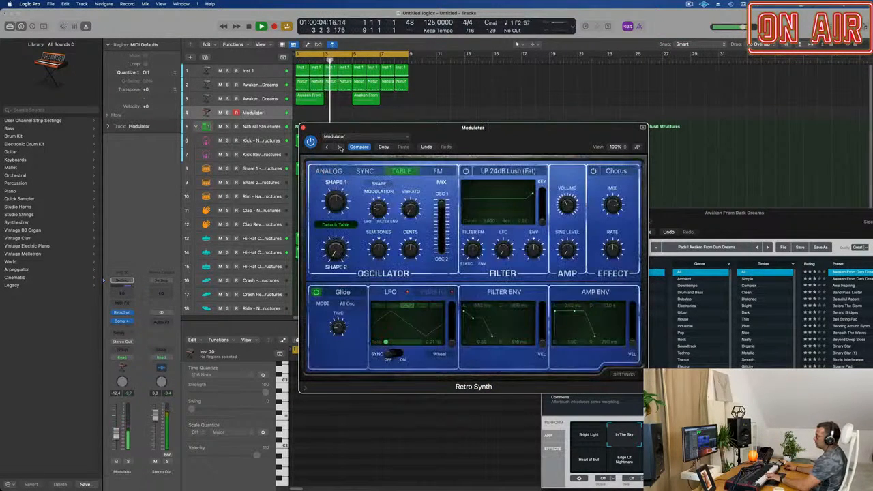
click(339, 147)
click(339, 147)
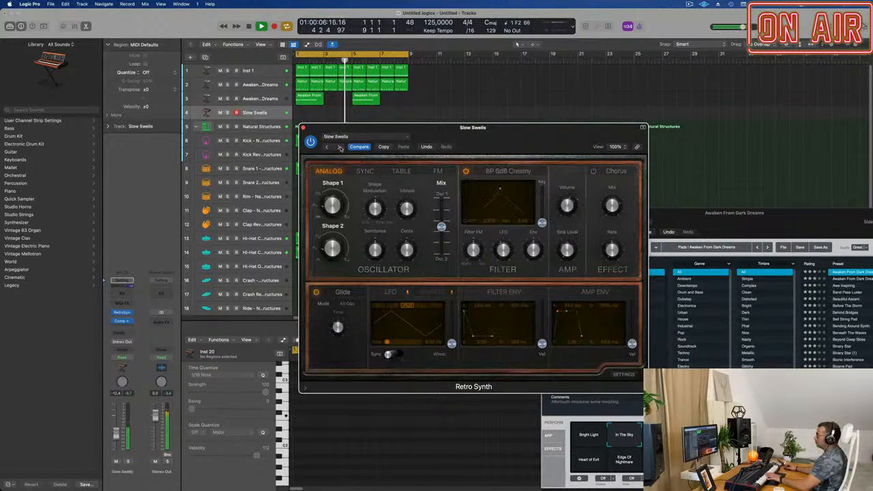
click(339, 147)
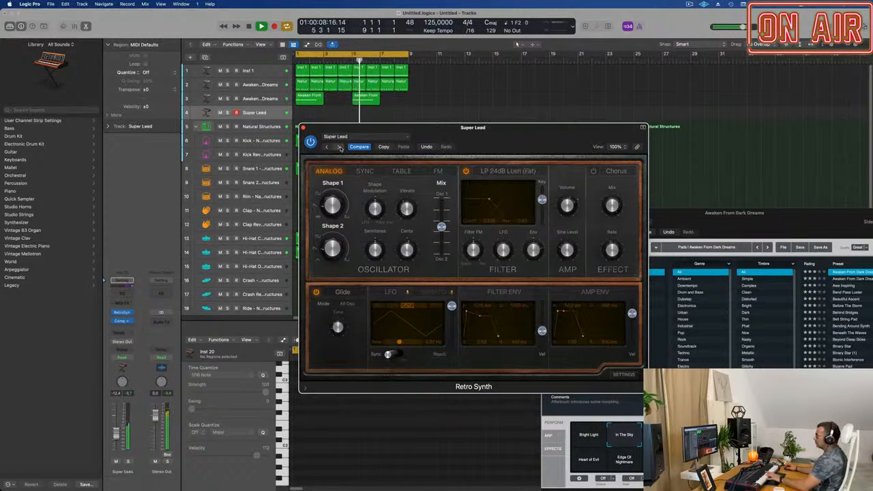
click(339, 148)
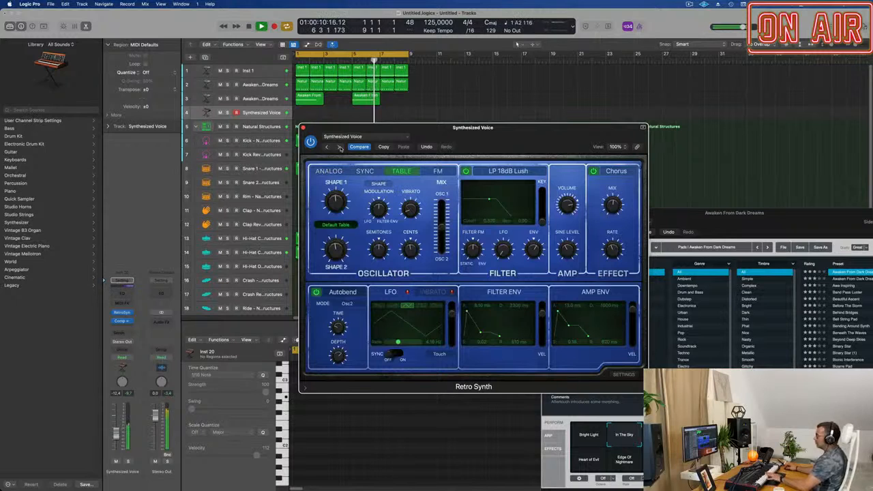
click(339, 147)
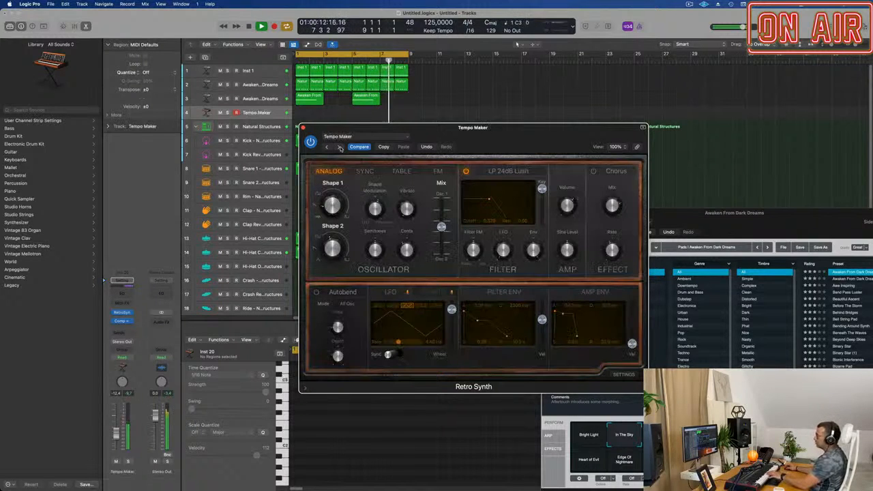
click(340, 147)
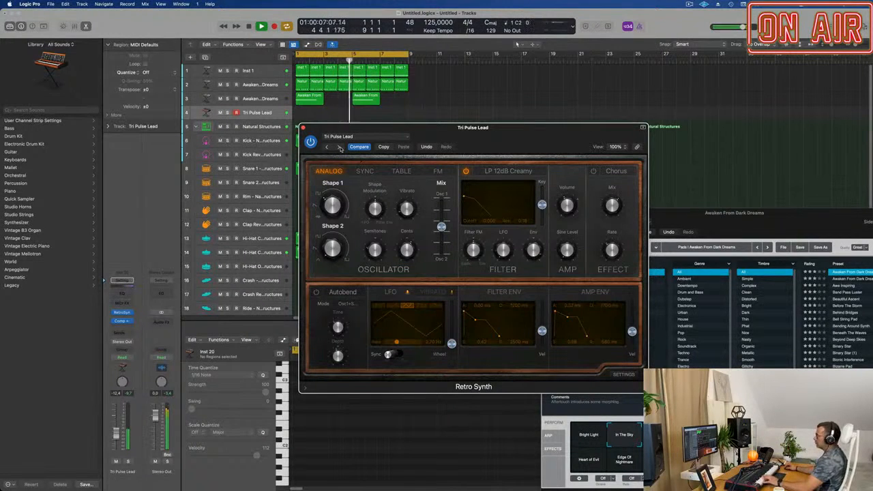
- Record a short lead part over the loop's last two bars, move the region to bar 1 and place the Retro Synth window aside
key(r)
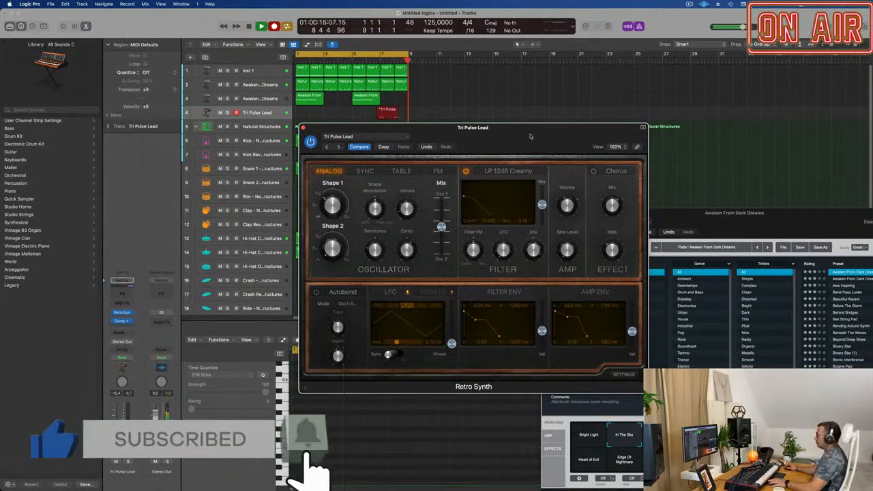
key(space)
drag(403, 109, 319, 111)
drag(330, 127, 638, 131)
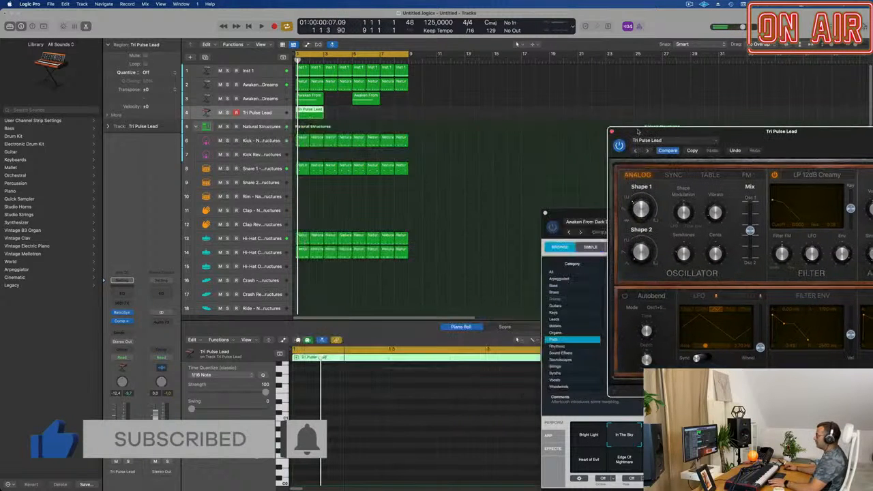
- Open the Tri Pulse Lead region in the piano roll and quantize all its notes to 1/16
double_click(306, 110)
double_click(305, 110)
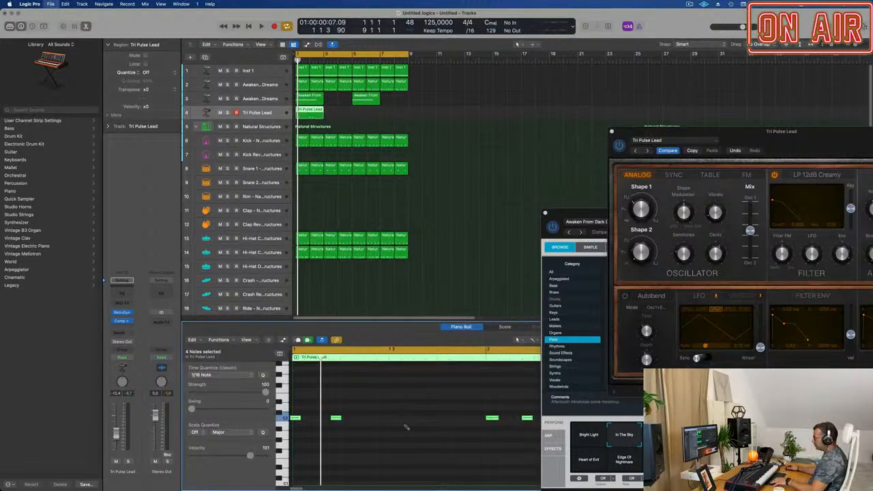
key(super+s)
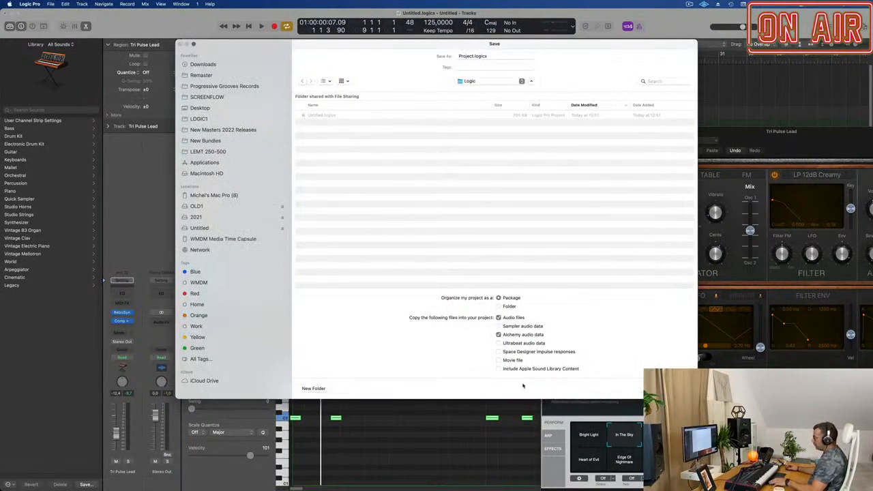
key(Escape)
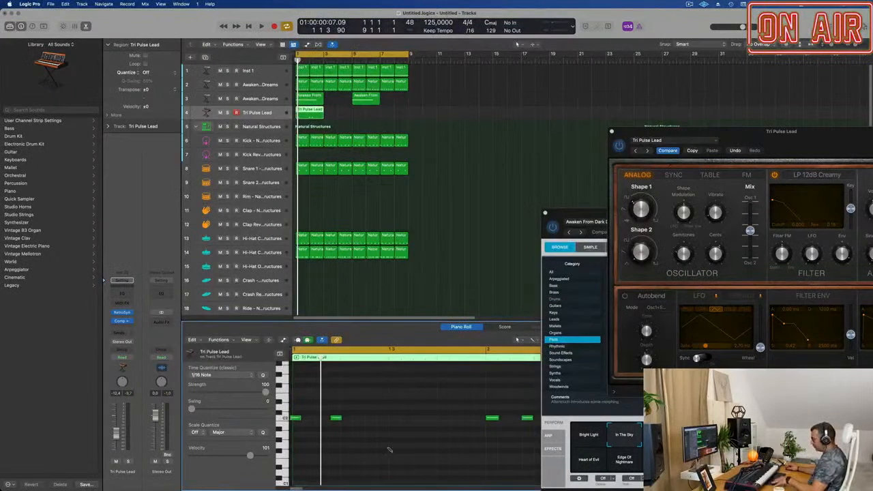
key(super+a)
key(q)
key(super+Left)
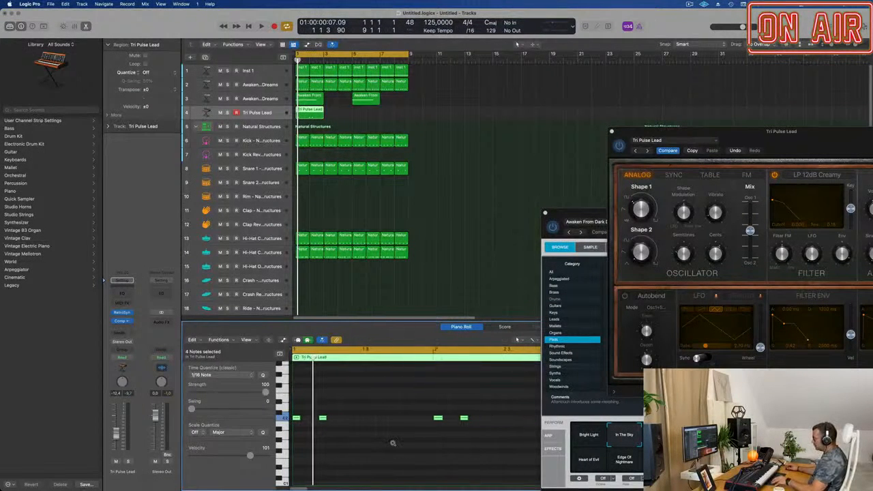
- Repeat the Tri Pulse Lead region three times to fill the eight-bar loop and place the Retro Synth window below it
key(space)
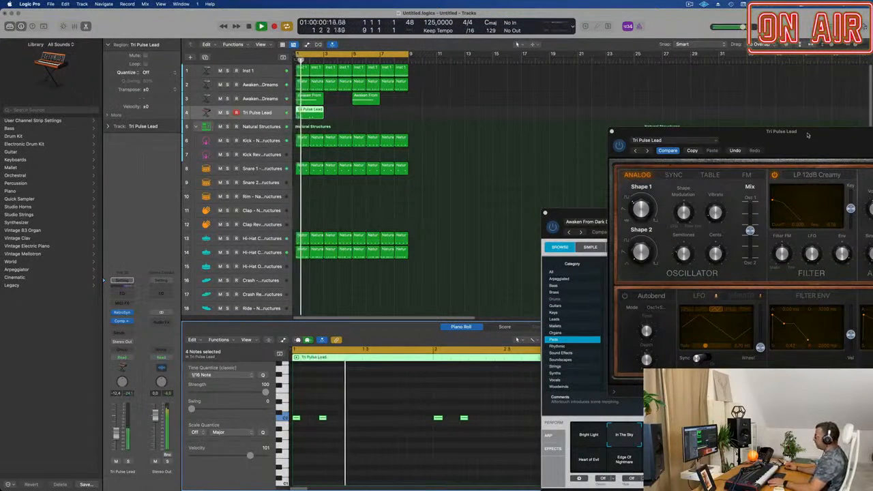
drag(809, 132, 516, 176)
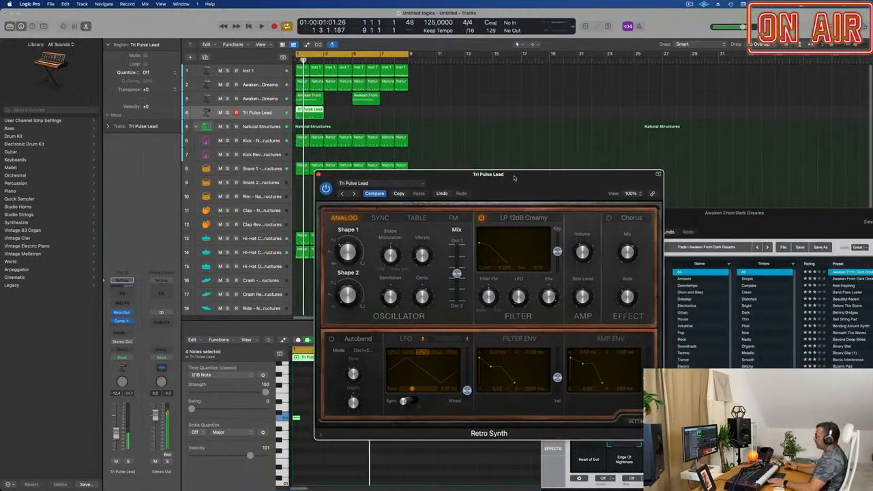
click(300, 117)
key(super+r)
key(super+r)
key(super+r)
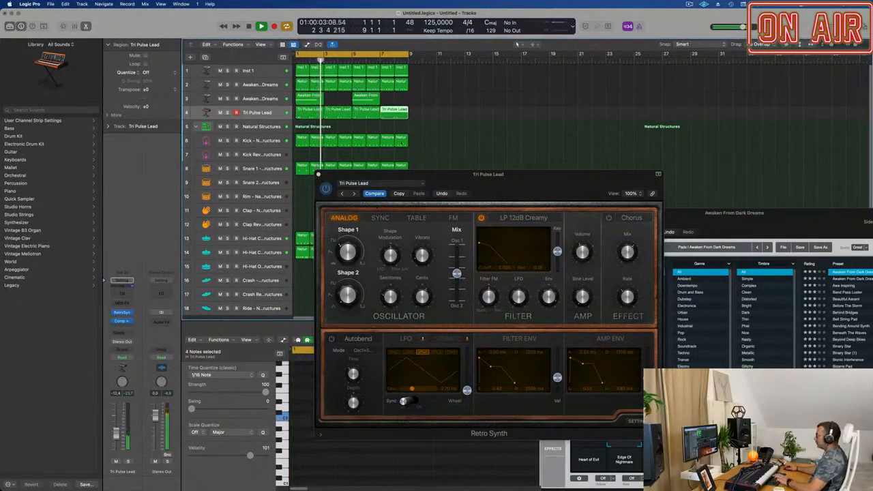
drag(514, 175, 540, 161)
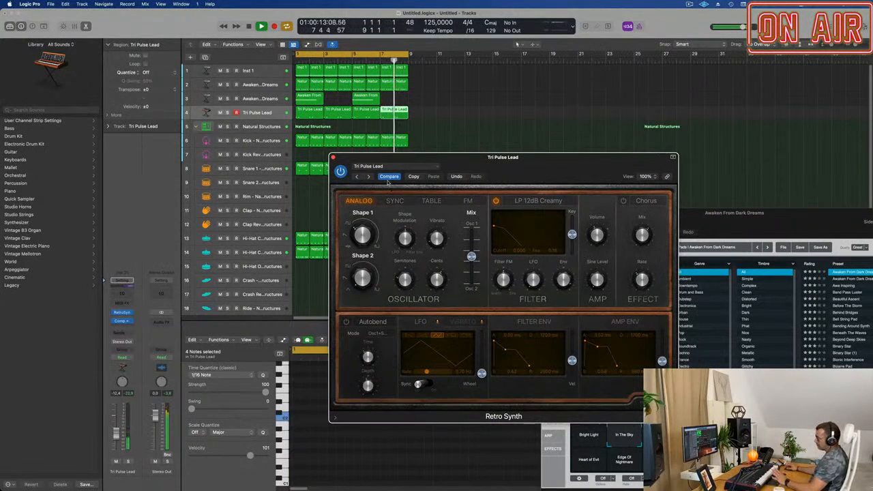
- Compare Retro Synth oscillator mix positions during playback, from fully Osc 1 toward Osc 2, and leave the mix weighted to Osc 2
drag(471, 257, 471, 235)
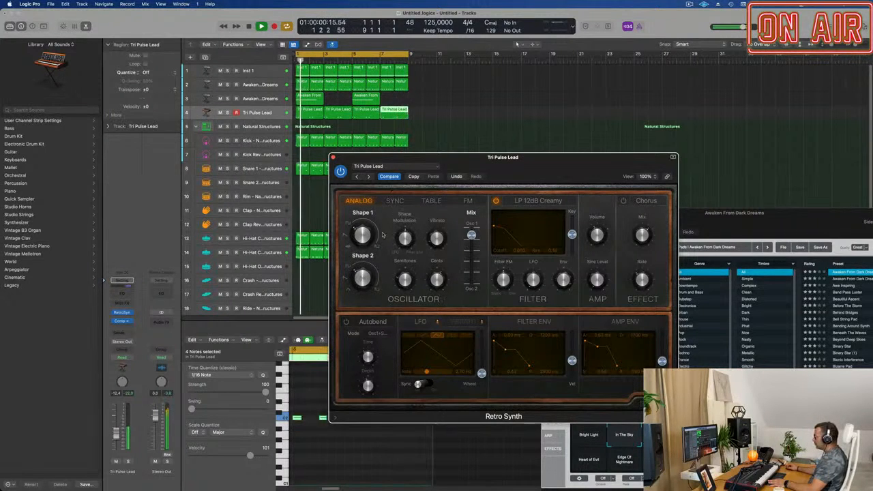
drag(471, 234, 471, 265)
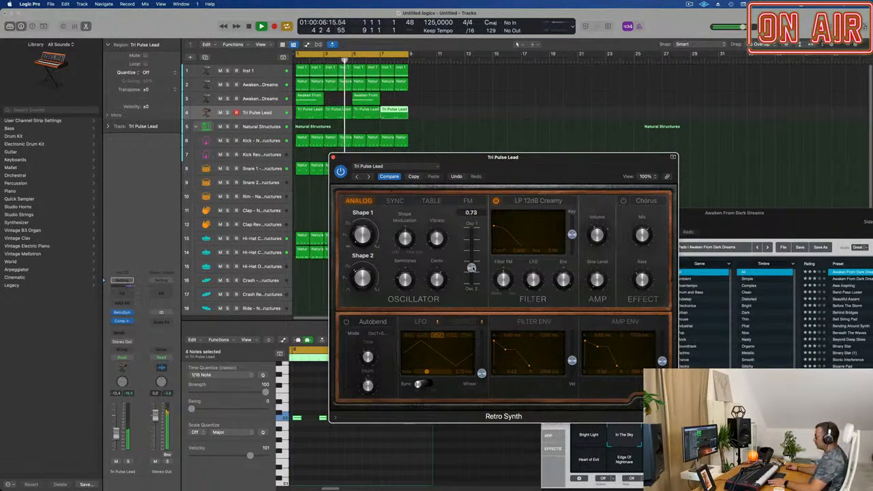
drag(471, 269, 472, 267)
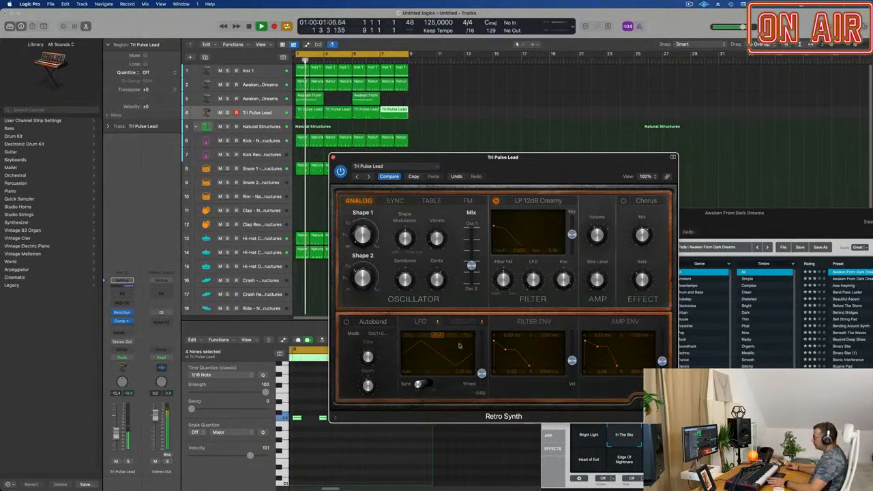
- Sync the Retro Synth LFO to the tempo and raise its wheel amount to about the middle
click(422, 384)
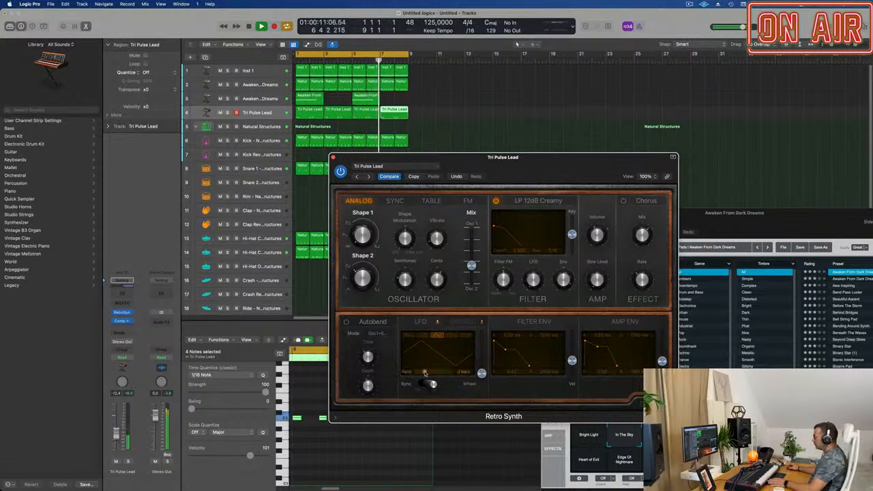
drag(481, 373, 482, 351)
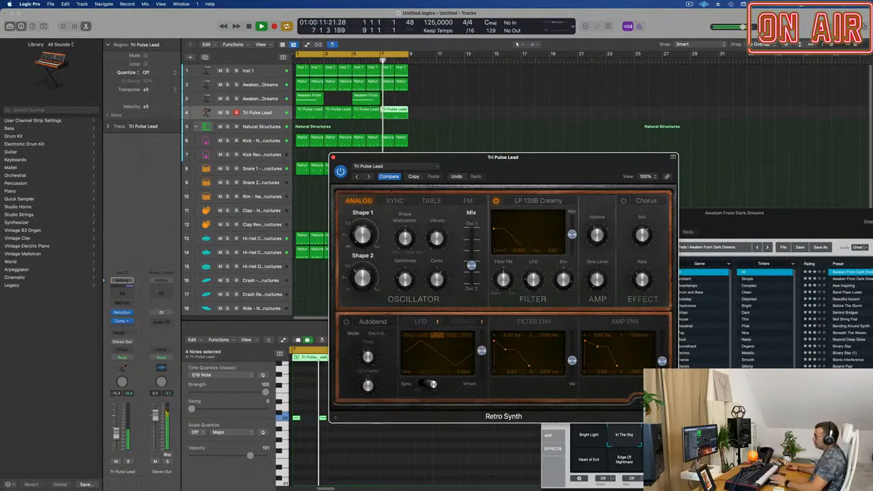
- Raise the Tri Pulse Lead track's volume to about -7.0 dB and enable Retro Synth's Chorus effect
drag(117, 435, 118, 431)
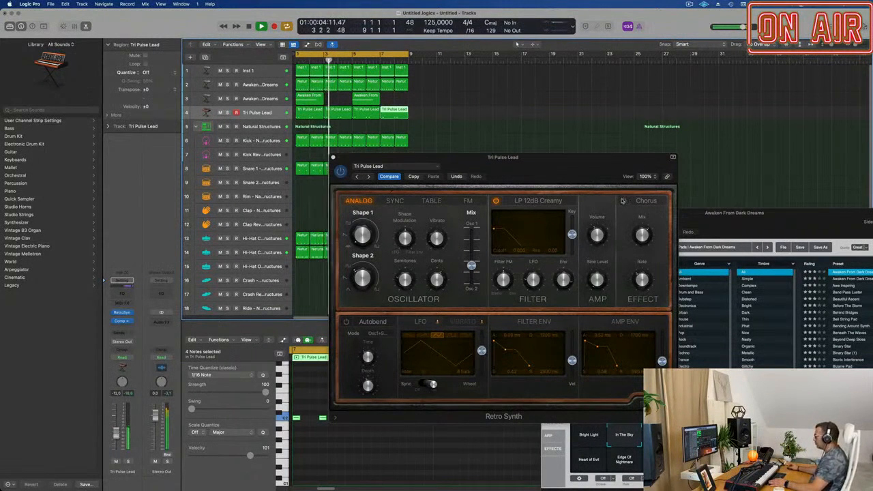
click(623, 201)
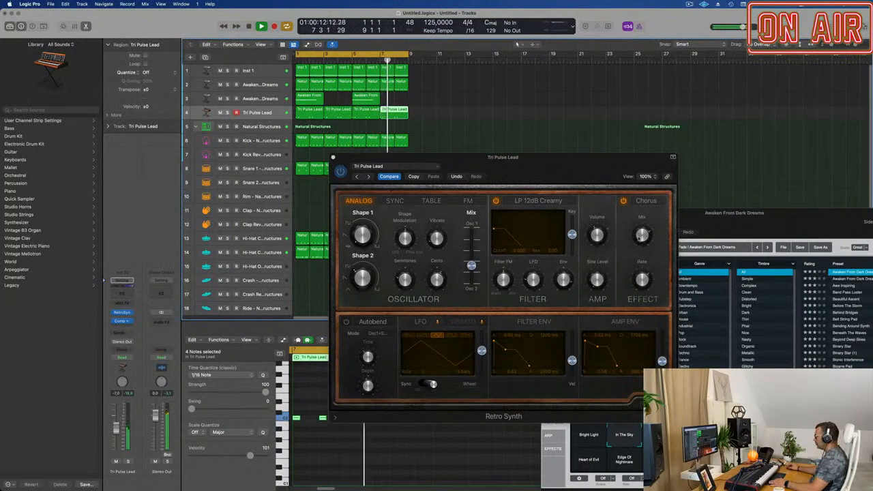
click(645, 208)
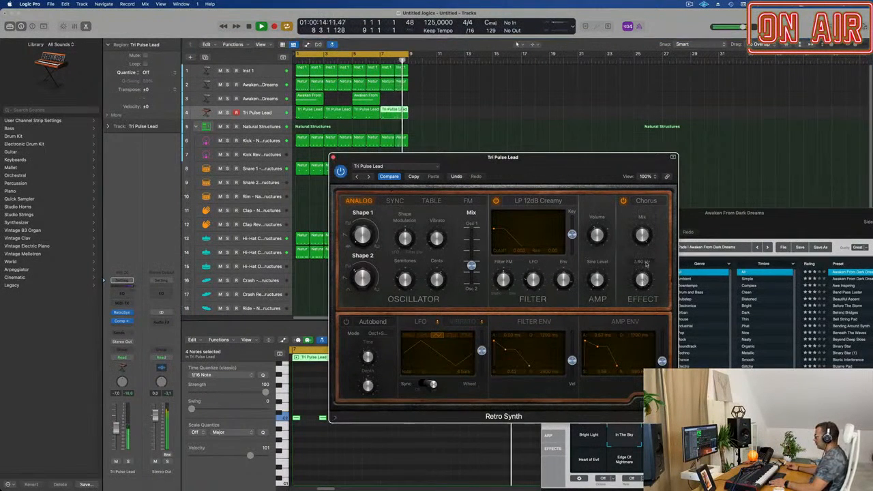
drag(644, 272, 641, 277)
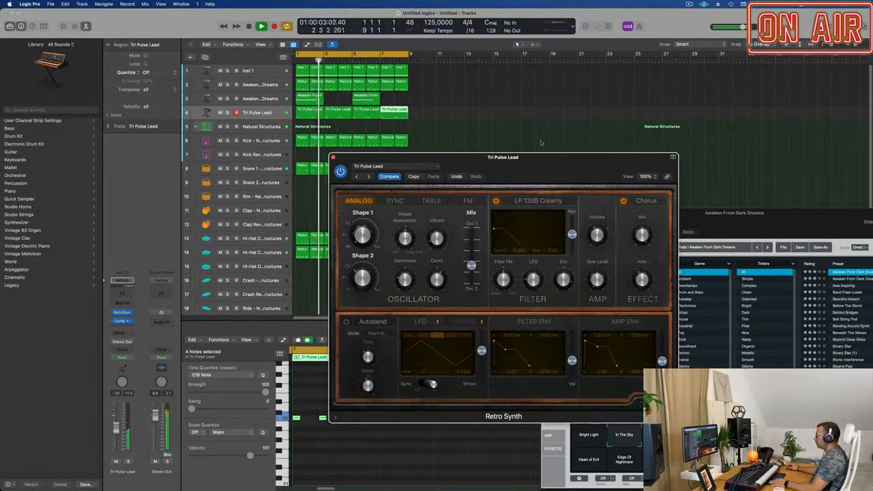
drag(546, 161, 505, 141)
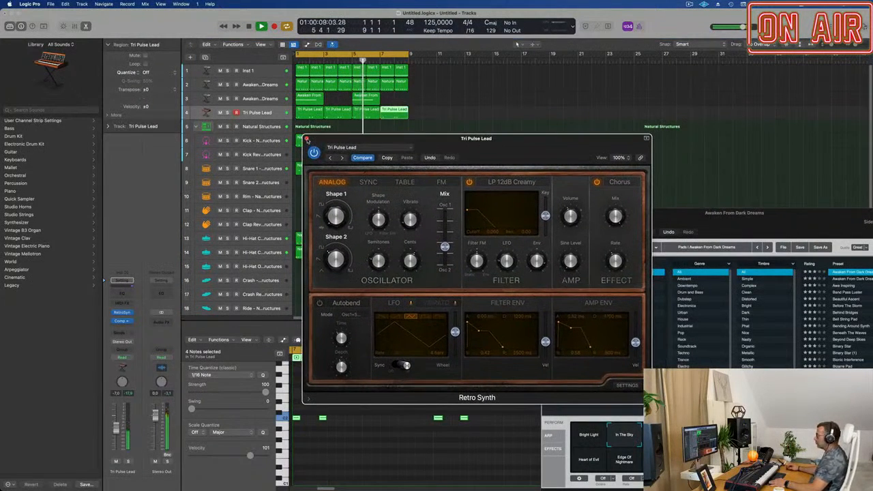
click(306, 139)
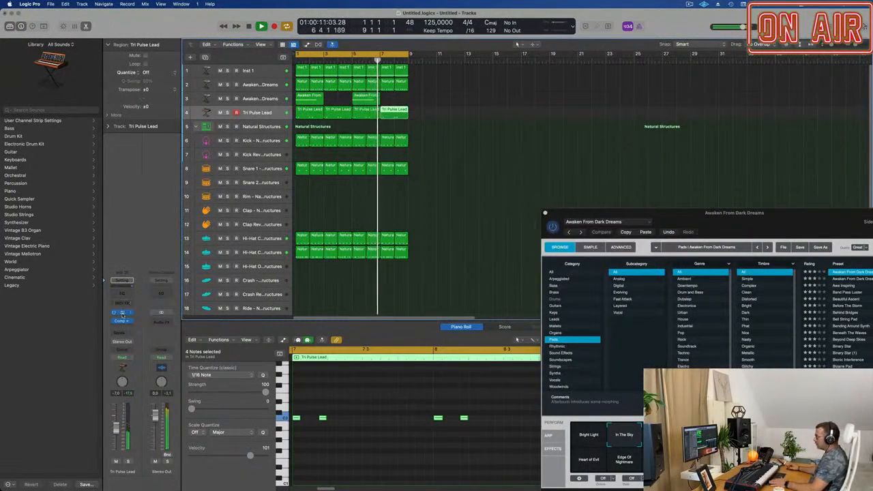
- Reopen Retro Synth, set the oscillator mix to 0.78 and the LFO wheel amount to 0.00, check the Vibrato settings and close it
click(122, 312)
drag(514, 147, 508, 142)
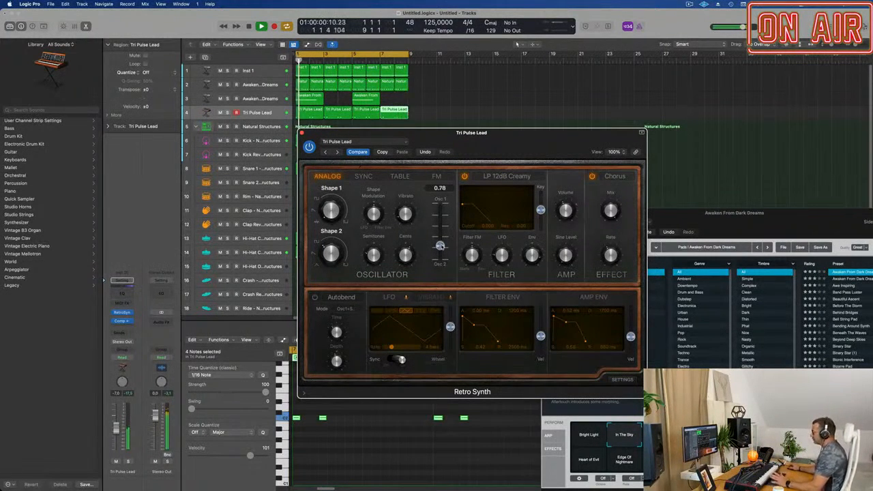
drag(511, 147, 564, 134)
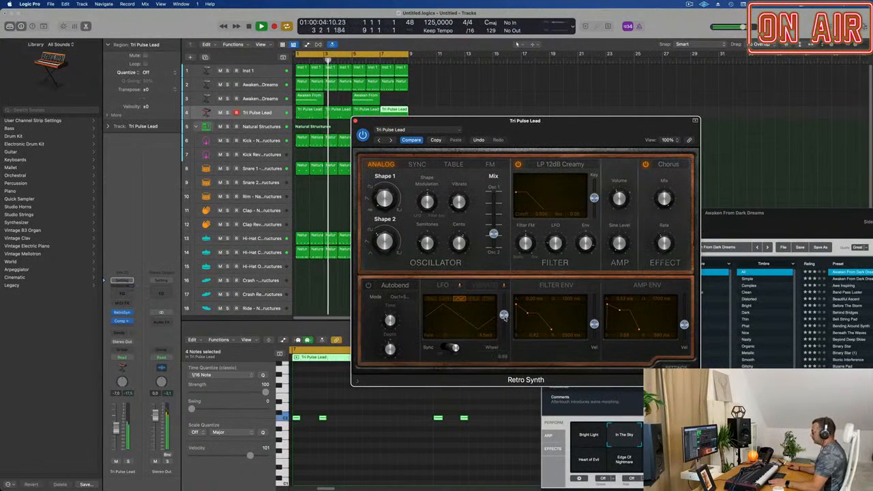
drag(503, 314, 504, 339)
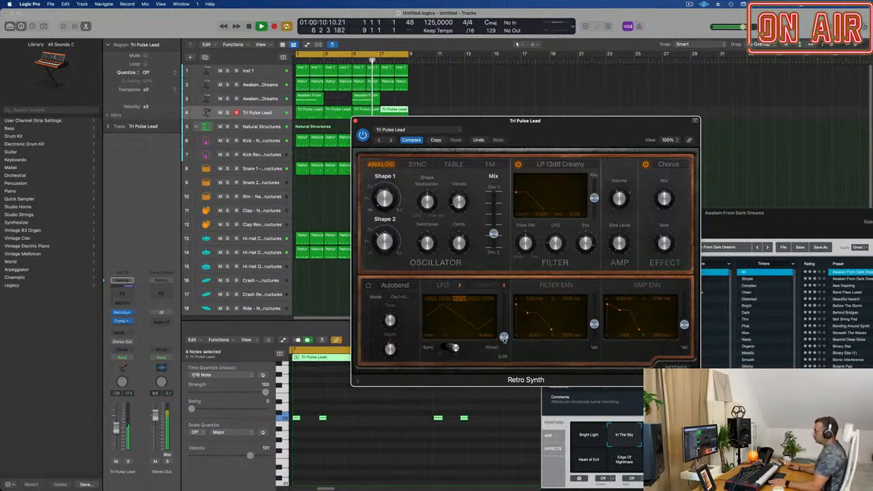
click(488, 285)
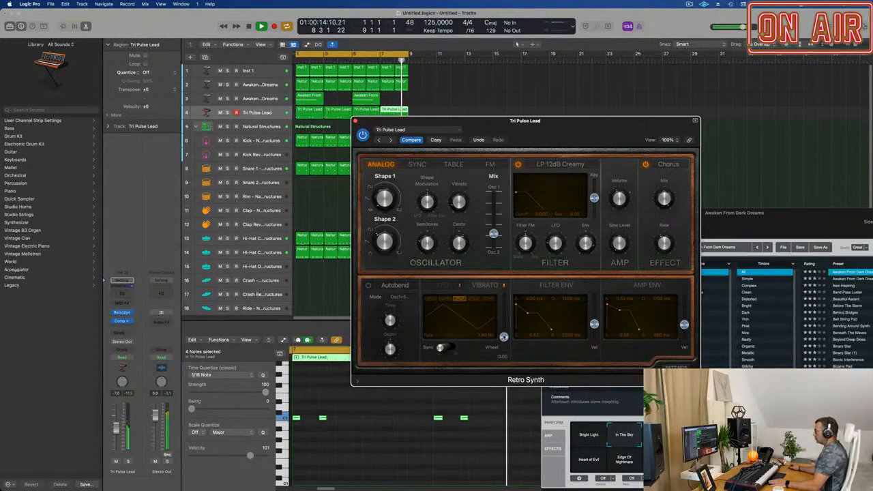
drag(602, 121, 682, 111)
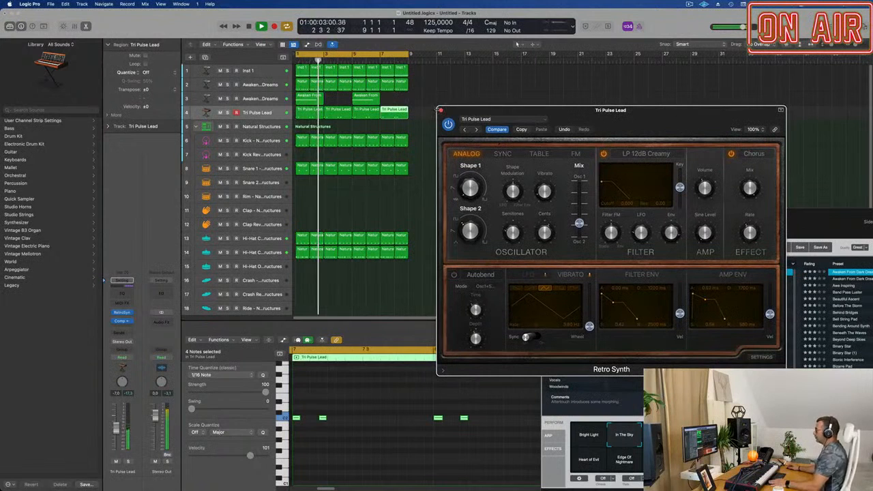
click(440, 110)
- Copy the first Snare 1 region onto the Tom Low track
click(275, 114)
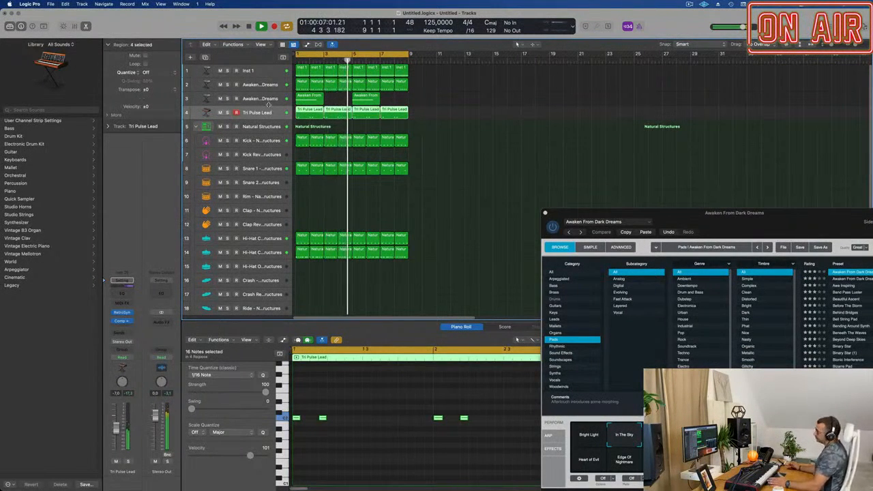
click(451, 214)
scroll(455, 212, down, 2)
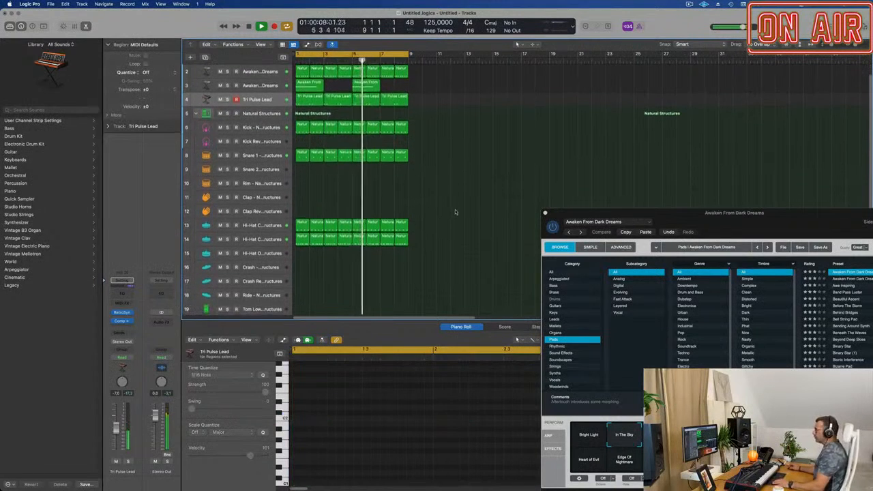
scroll(455, 212, down, 4)
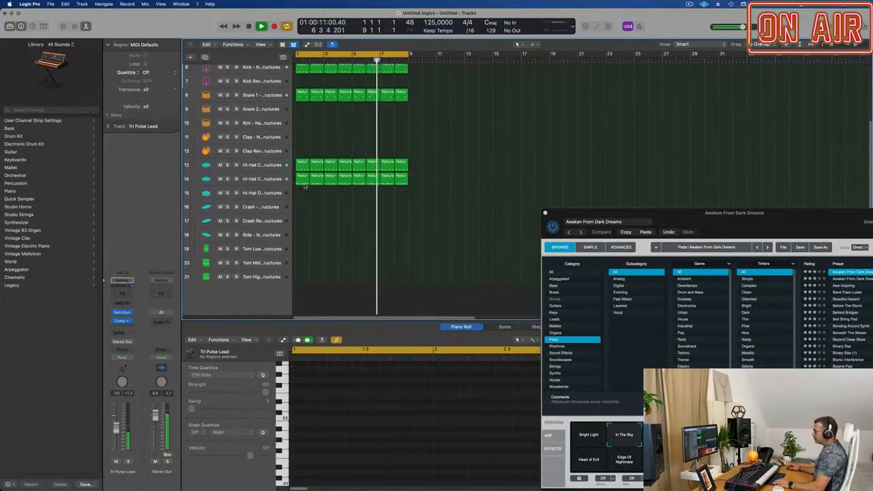
drag(302, 95, 307, 250)
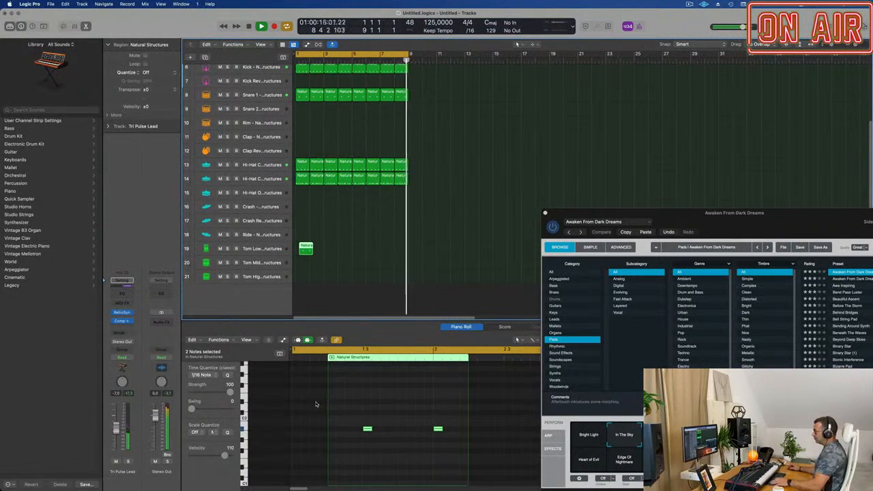
scroll(363, 427, down, 3)
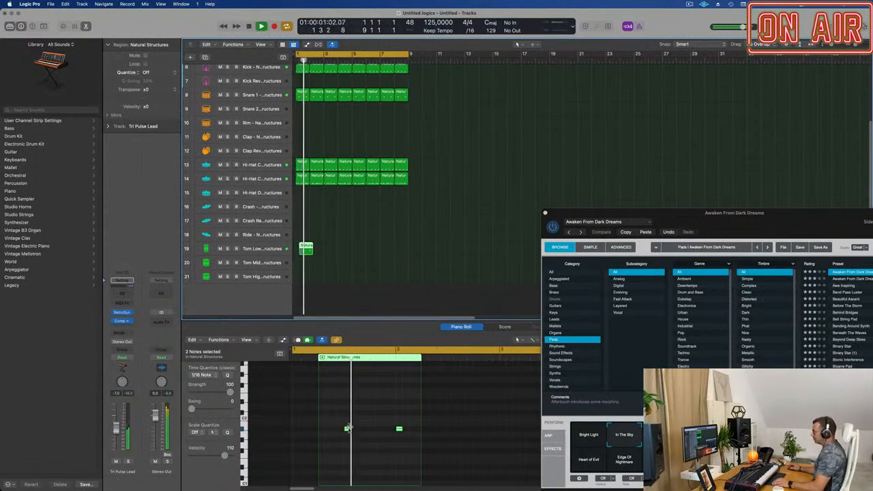
- Move the Tom Low region to the start of bar 1, audition it and select its two notes
key(space)
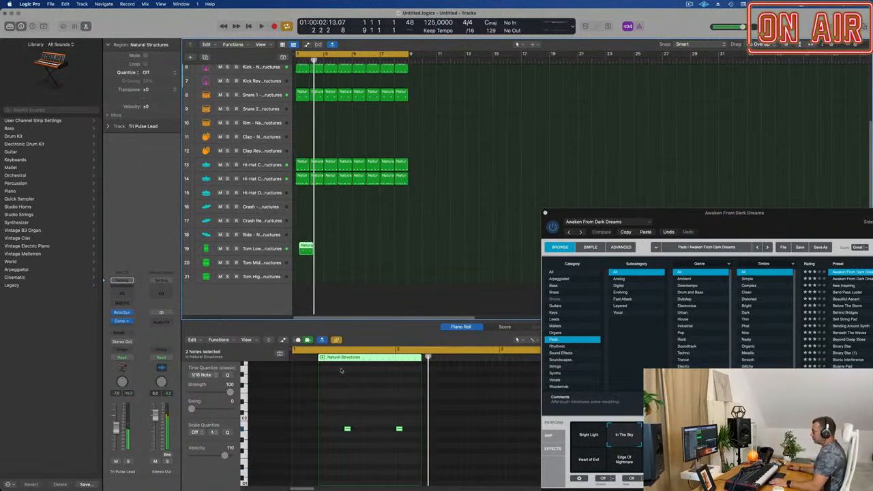
drag(303, 248, 299, 248)
key(space)
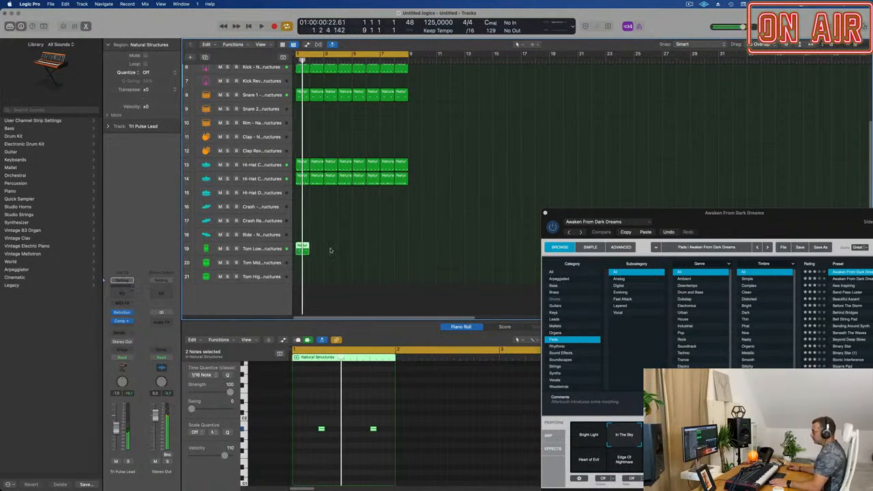
click(304, 249)
drag(308, 412, 388, 455)
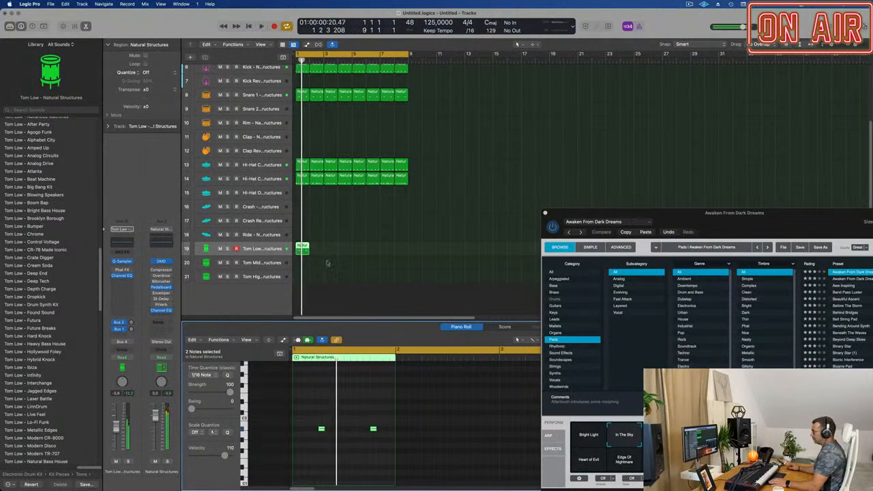
- Move the region from the Tom Low track to the Tom Mid track, play it and select the Tom Mid track
drag(302, 248, 303, 262)
key(space)
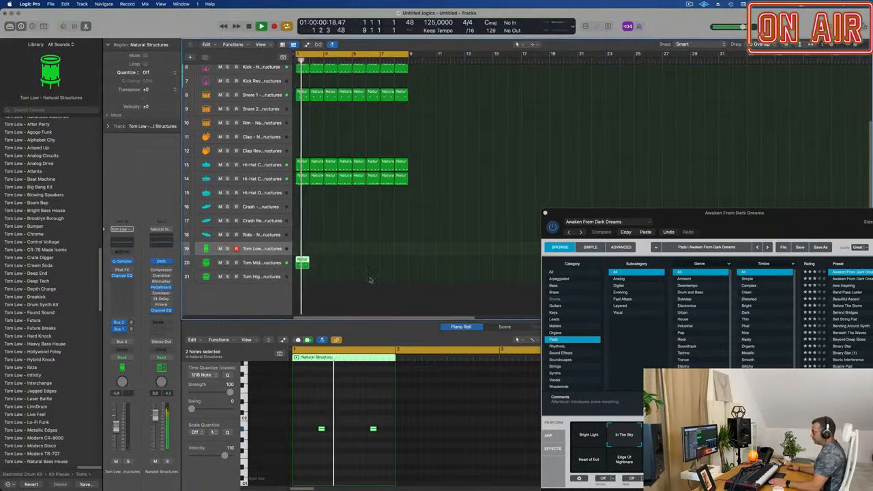
click(247, 263)
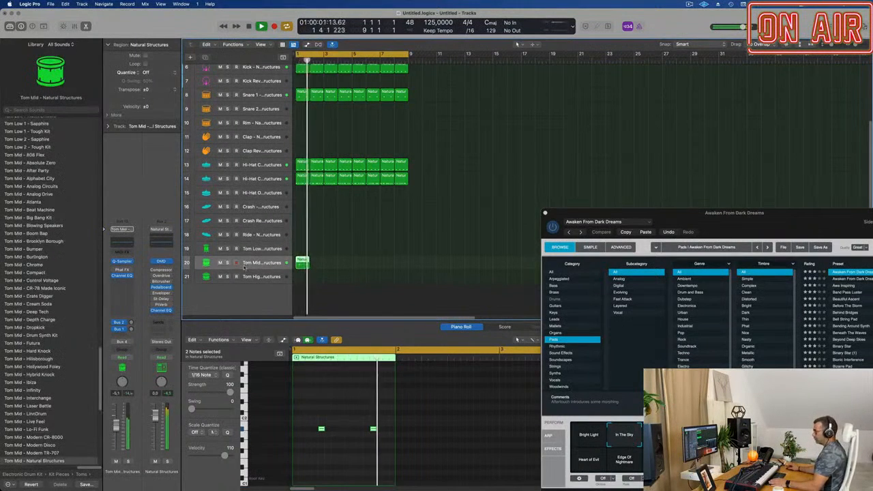
- Lower the Tom Mid track to about -11.8 dB and shift the region's two notes an eighth note later
key(space)
key(space)
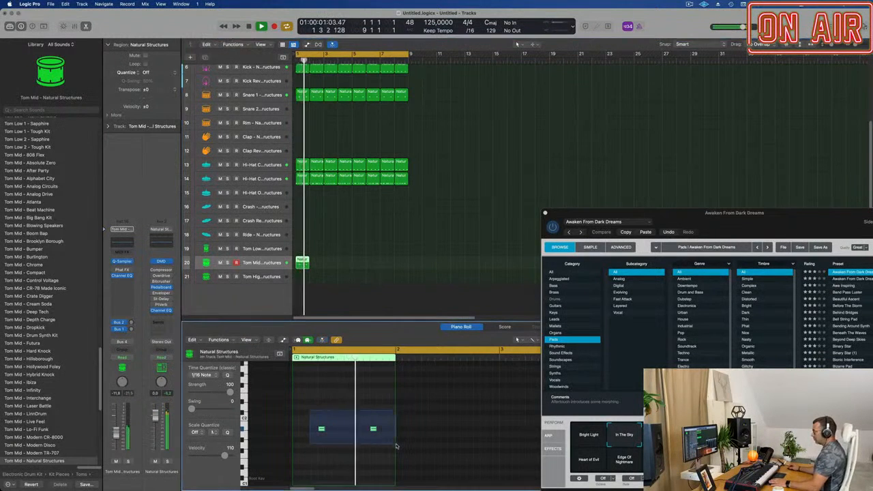
key(space)
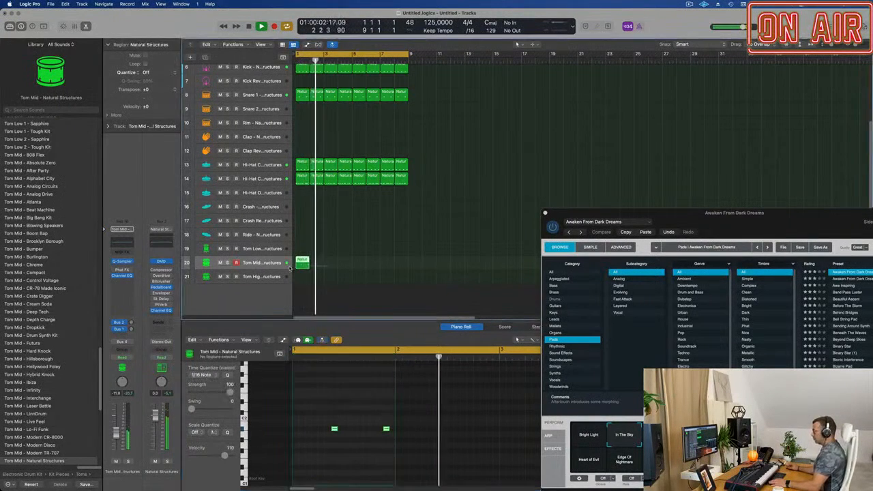
- Move the second Tom Mid note slightly earlier in the bar and repeat the region to fill eight bars
click(385, 430)
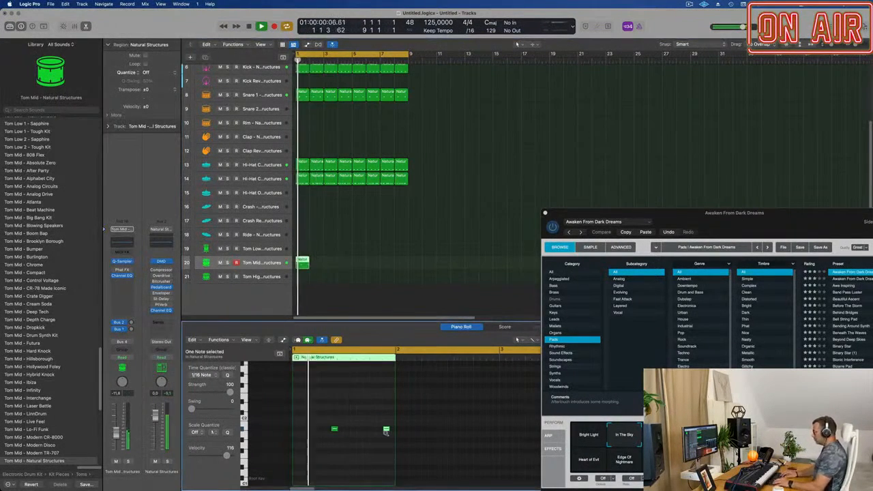
drag(386, 430, 372, 429)
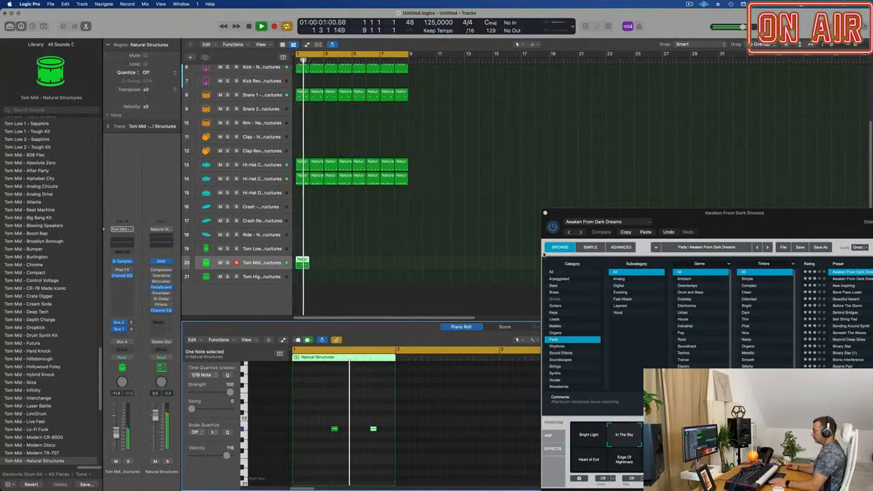
click(304, 271)
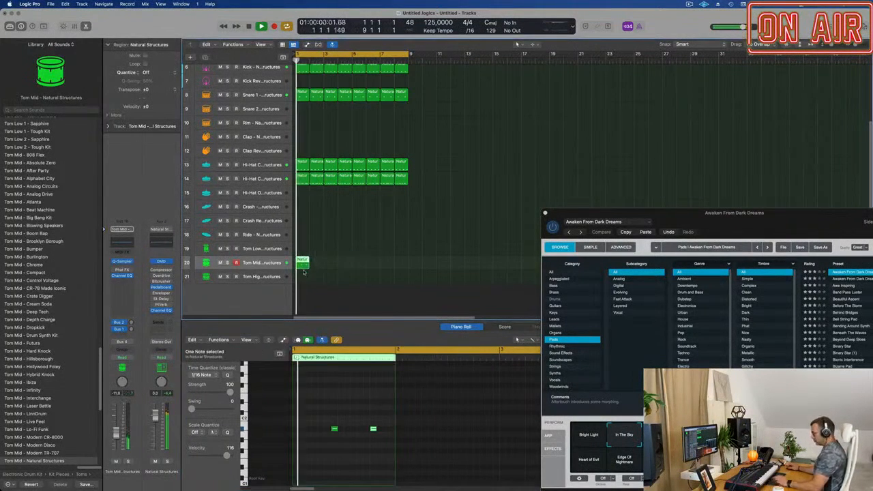
key(super+r)
key(super+r)
key(super+r)
key(super+r)
key(super+r)
key(super+r)
key(super+r)
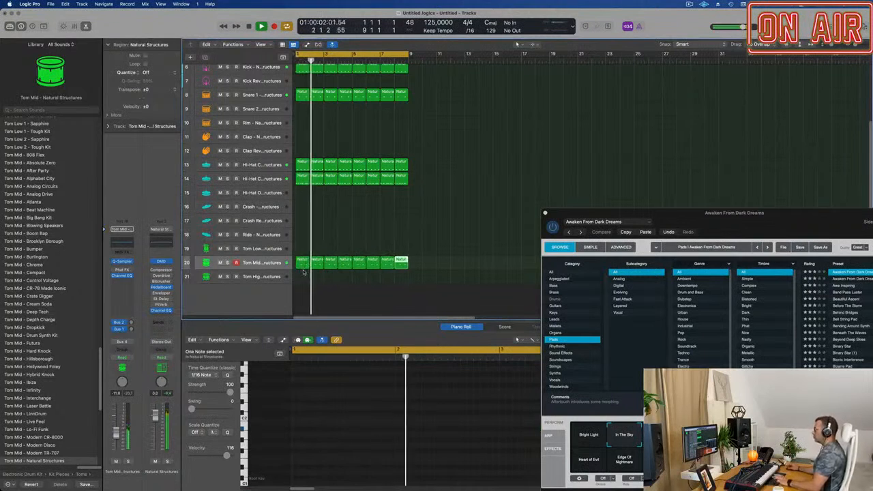
- Lower the Tom Mid track's volume to -14.0 dB and raise its Bus 1 delay send
click(276, 263)
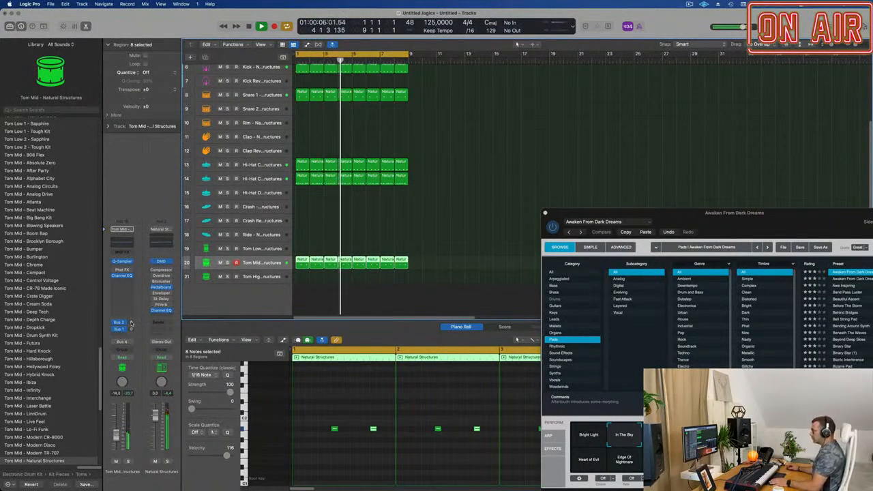
click(130, 323)
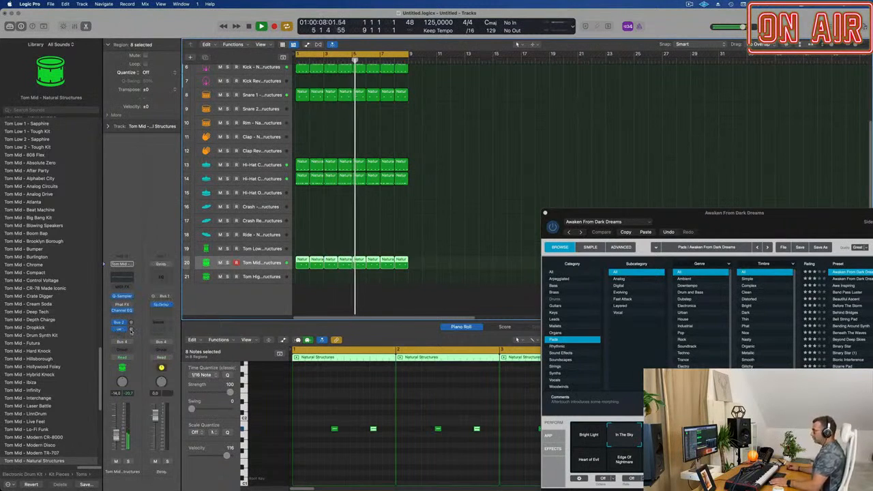
click(128, 329)
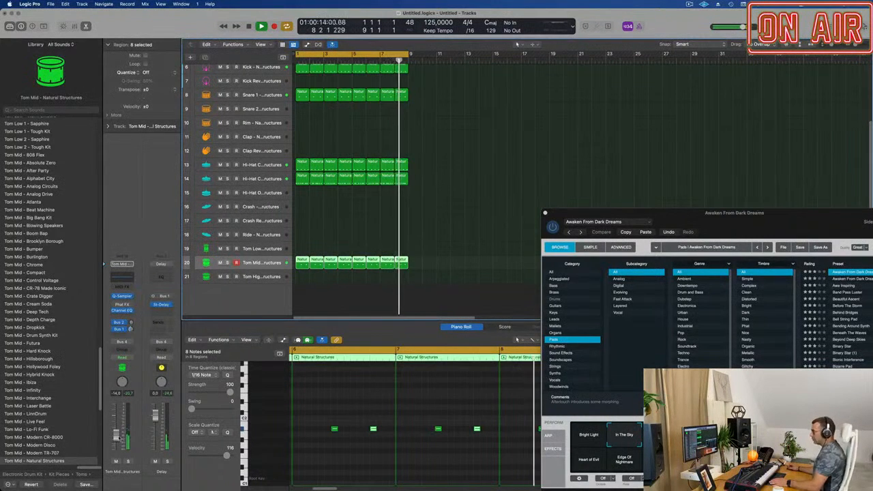
click(376, 218)
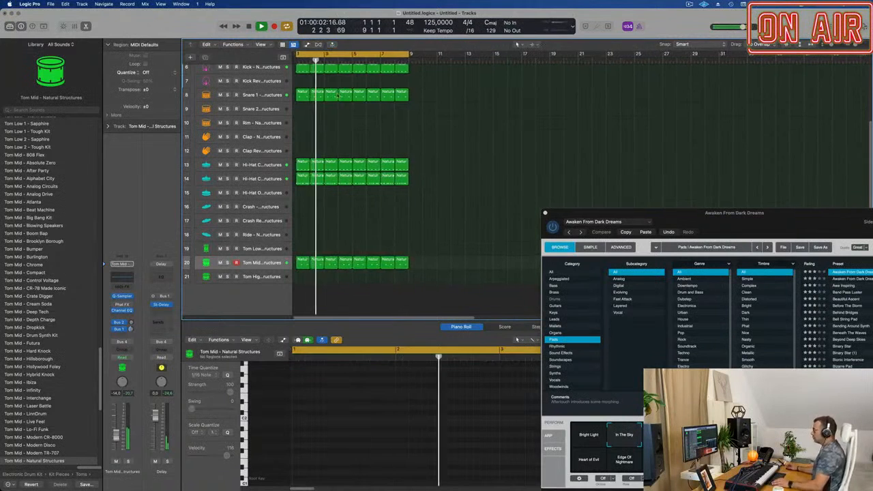
- Copy the first Kick region to bar 1 of the Ride track and transpose its four notes up
drag(303, 69, 302, 240)
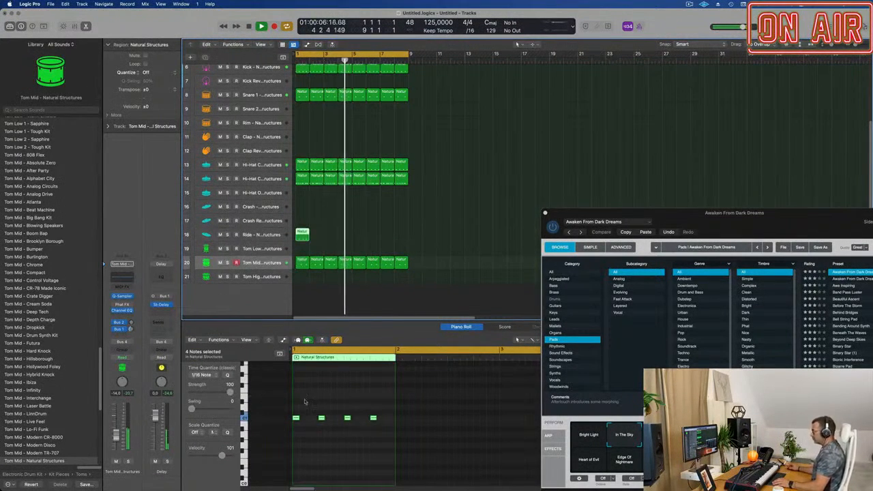
drag(384, 410, 295, 432)
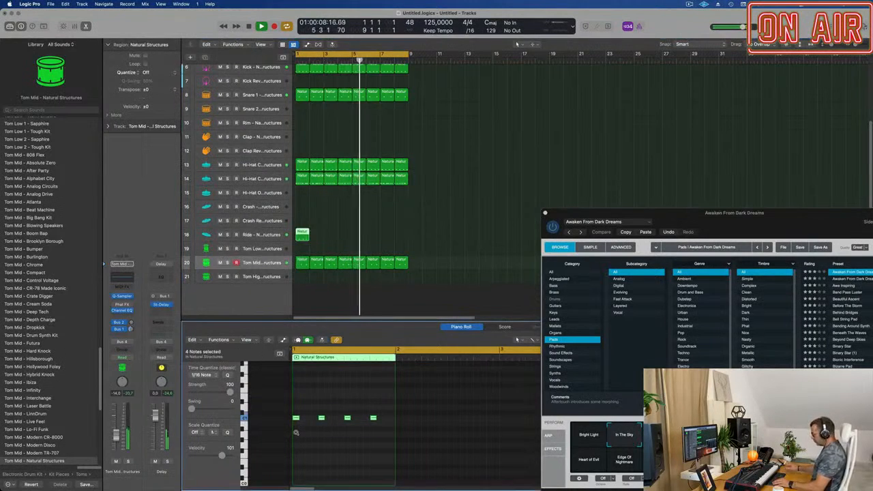
key(alt+shift+Up)
key(space)
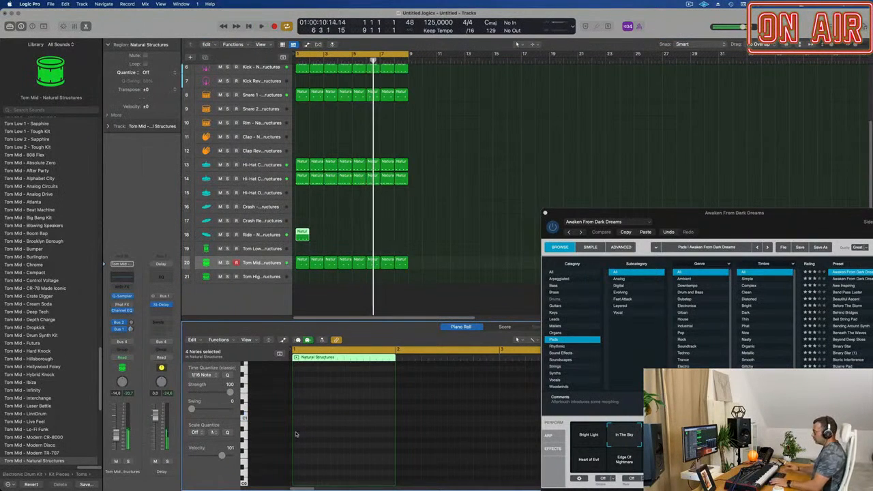
key(space)
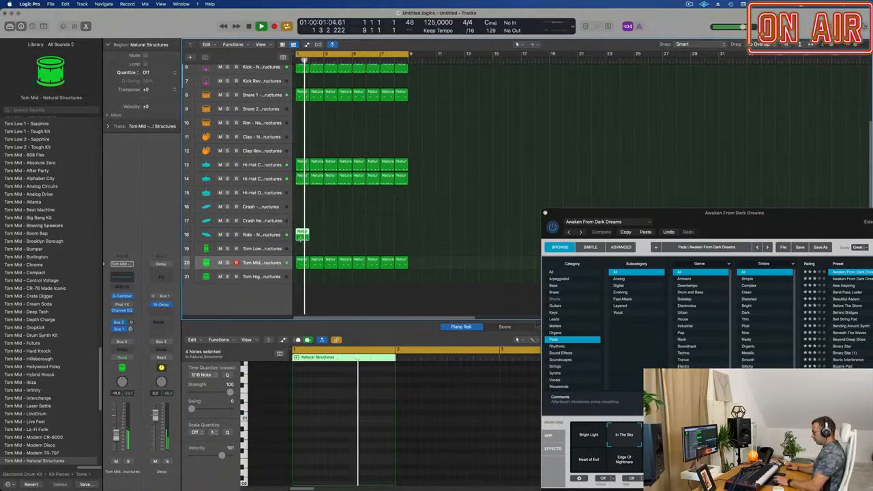
- Repeat the Ride region seven times so the pattern fills bars 1 through 8
key(super+r)
key(super+r)
key(super+r)
key(super+r)
key(super+r)
key(super+r)
key(super+r)
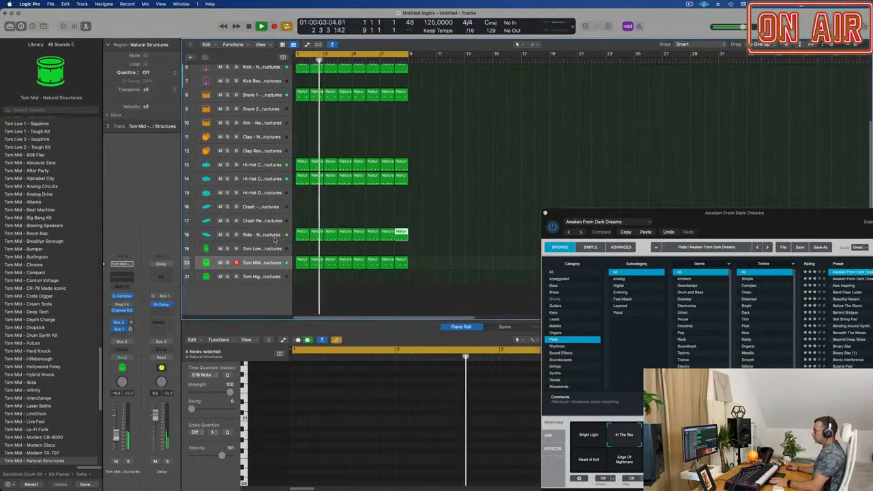
- Lower the Ride track's volume to -14.6 dB and raise its Bus 1 delay send
click(259, 236)
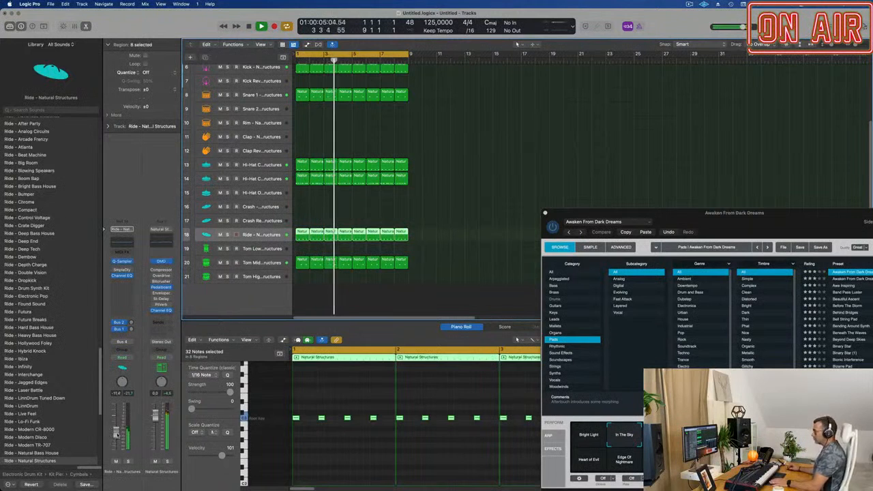
click(131, 330)
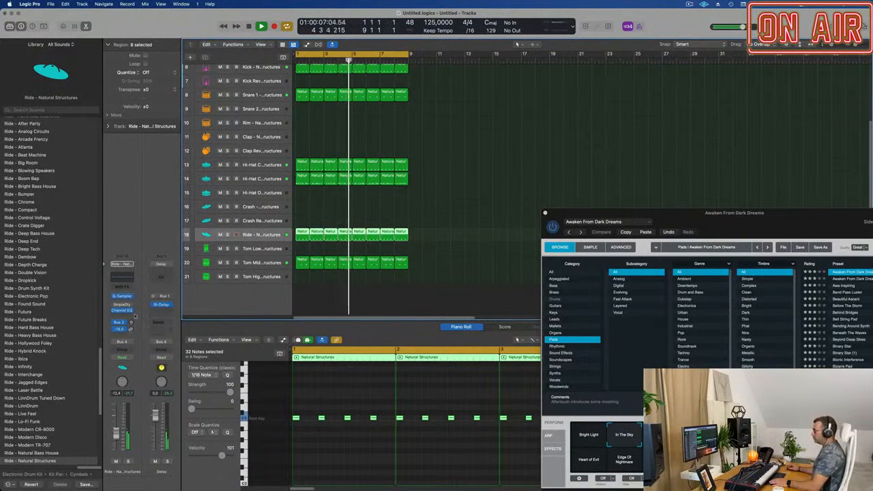
drag(131, 330, 130, 331)
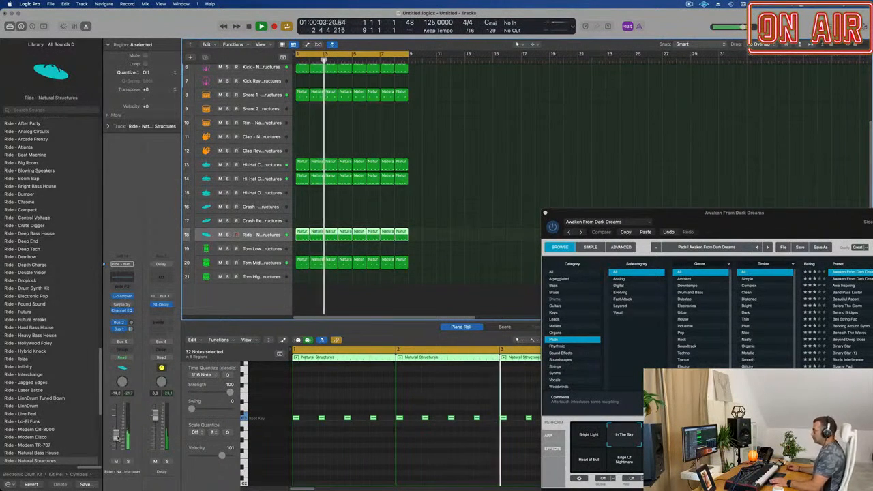
- Copy a Snare 1 region to bar 2 of the Clap track and transpose its two notes up
scroll(463, 174, up, 4)
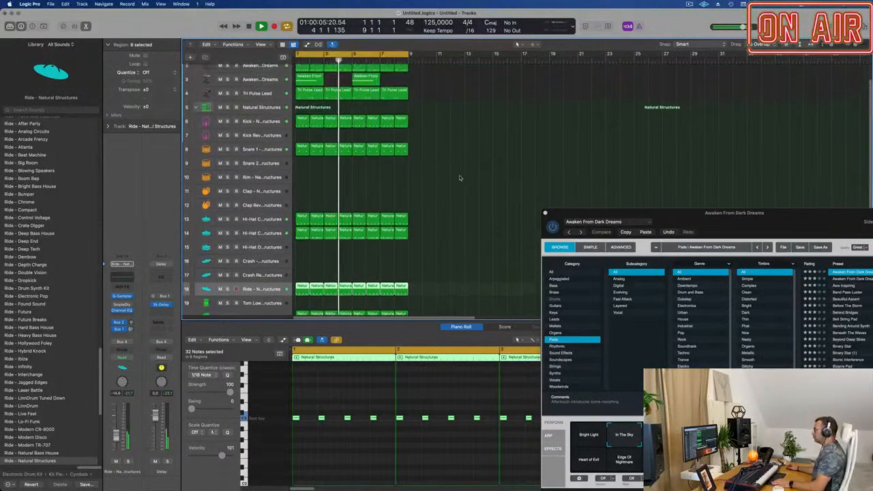
scroll(459, 179, up, 3)
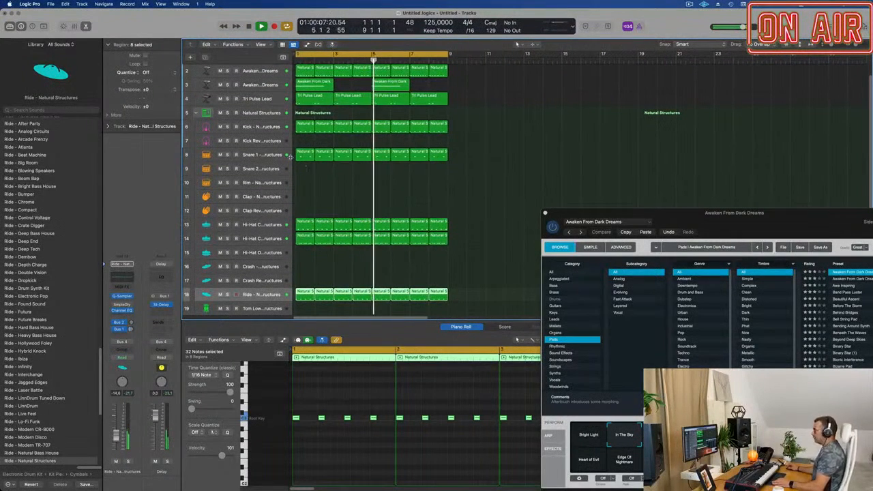
drag(304, 155, 324, 199)
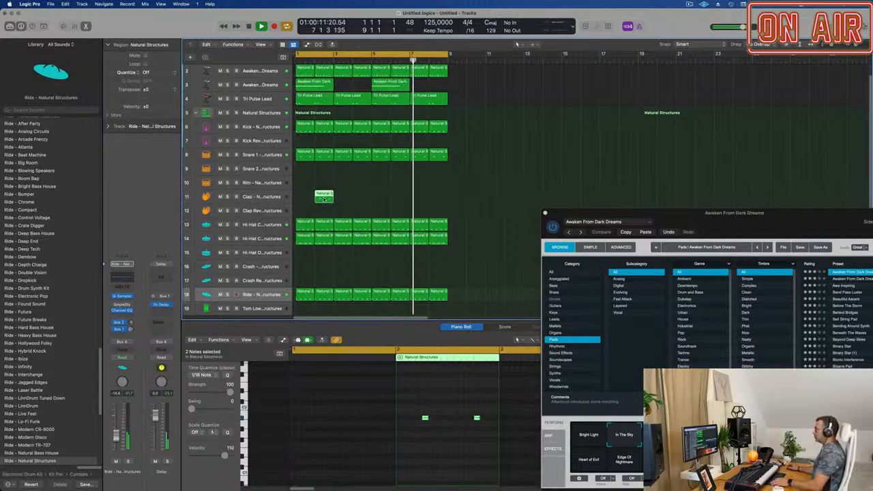
key(Return)
click(306, 201)
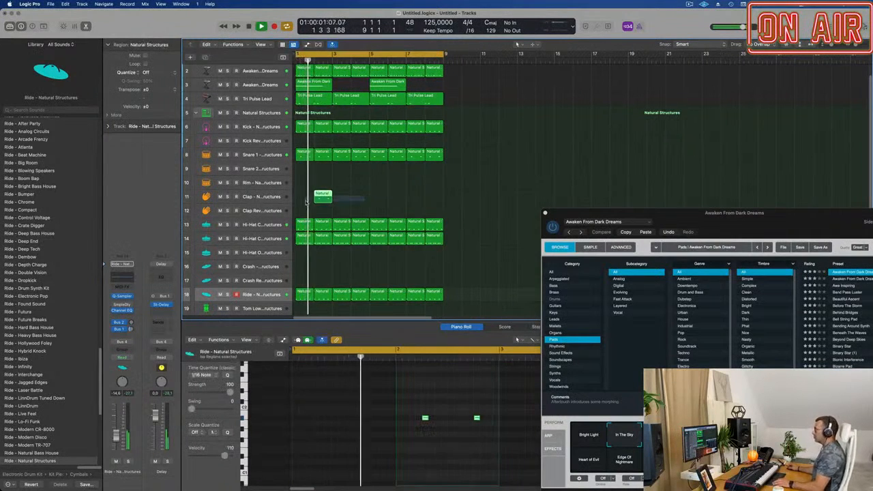
scroll(321, 199, right, 1)
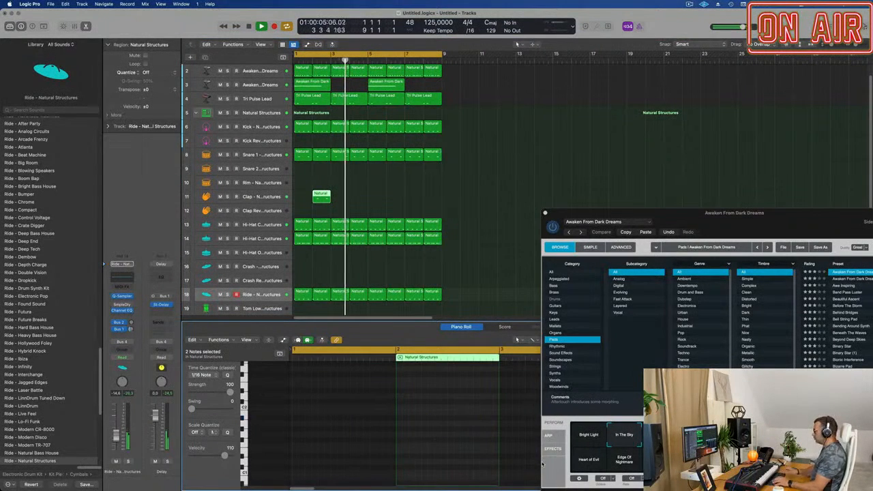
scroll(424, 182, up, 2)
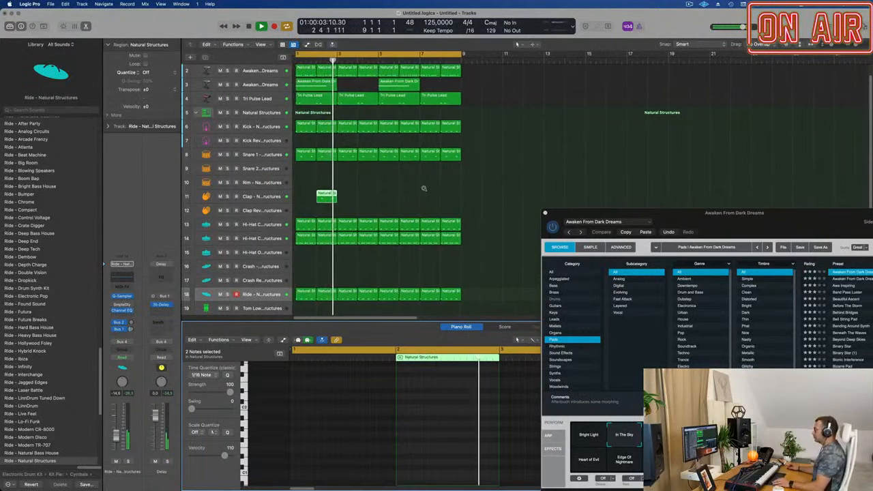
- Select the Clap track and raise its Bus 1 delay send while playing the loop from the start
click(257, 197)
key(space)
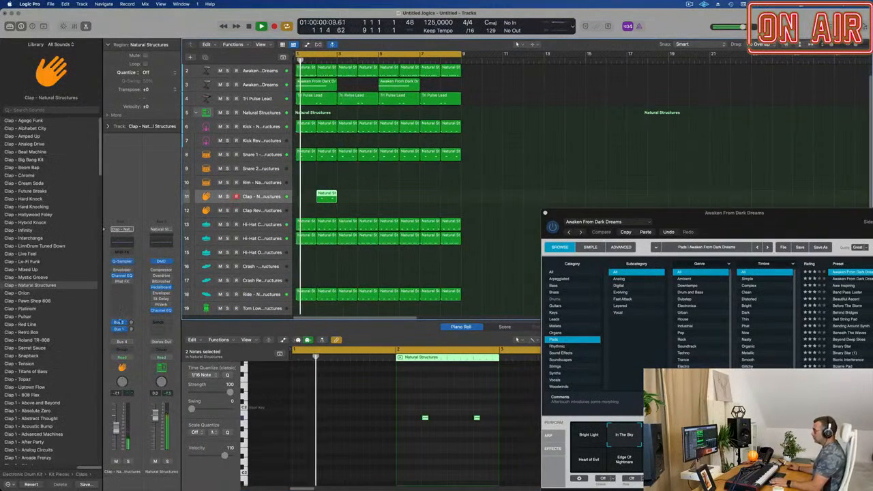
drag(131, 329, 134, 331)
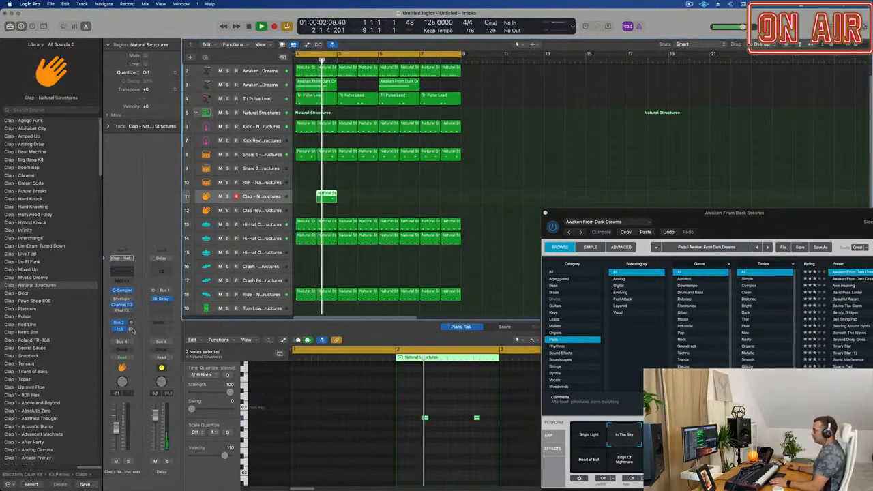
click(132, 330)
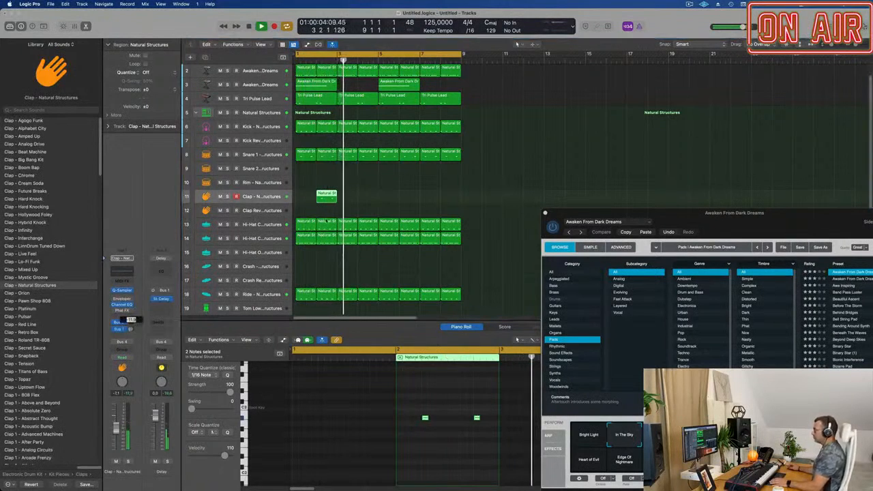
- Copy the Clap region to bars 4, 6 and 8
click(328, 198)
drag(330, 198, 407, 198)
scroll(386, 175, down, 2)
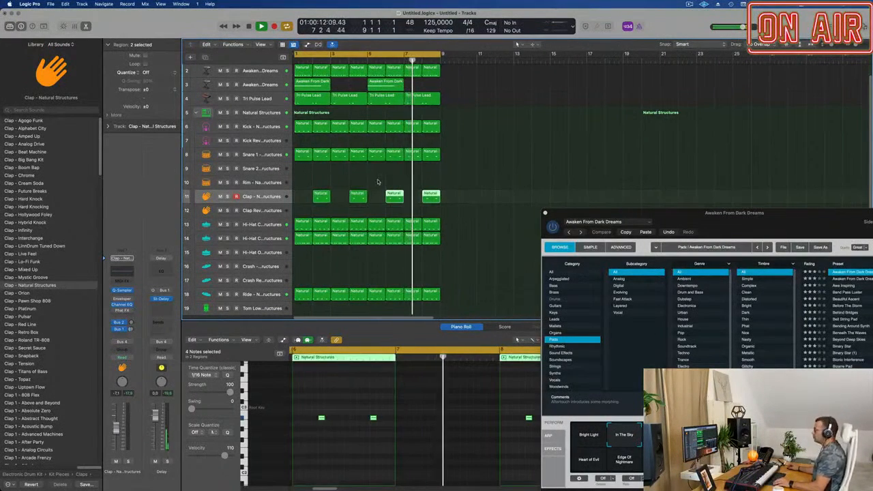
- Lower the Clap track's volume to about -16.6 dB and raise its Bus 2 reverb send
scroll(495, 200, up, 2)
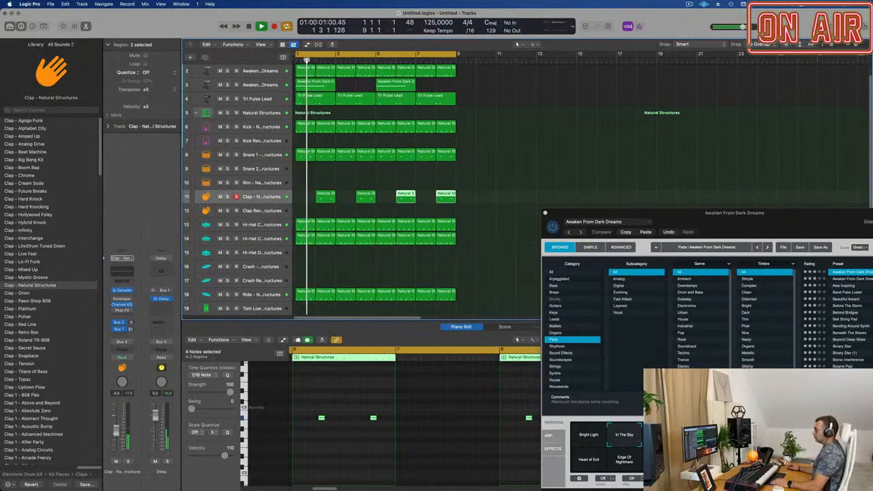
click(131, 322)
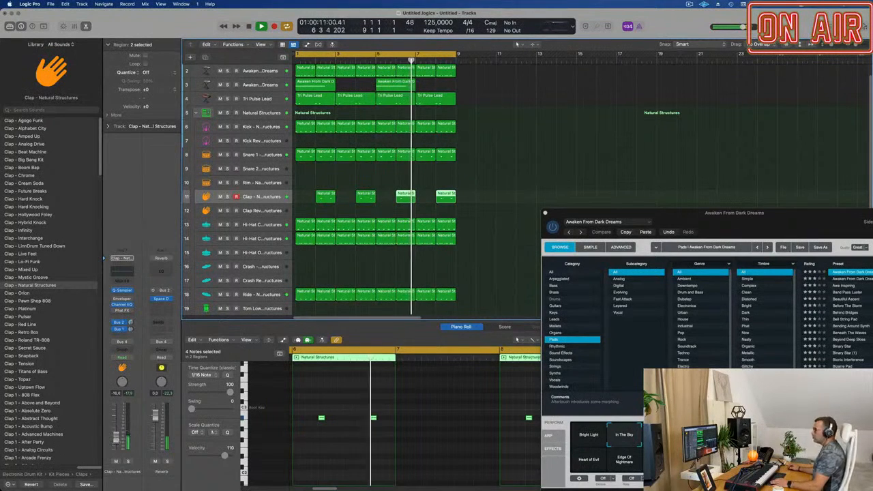
- Close the Alchemy plug-in window and deselect all regions in the arrangement
drag(679, 212, 497, 153)
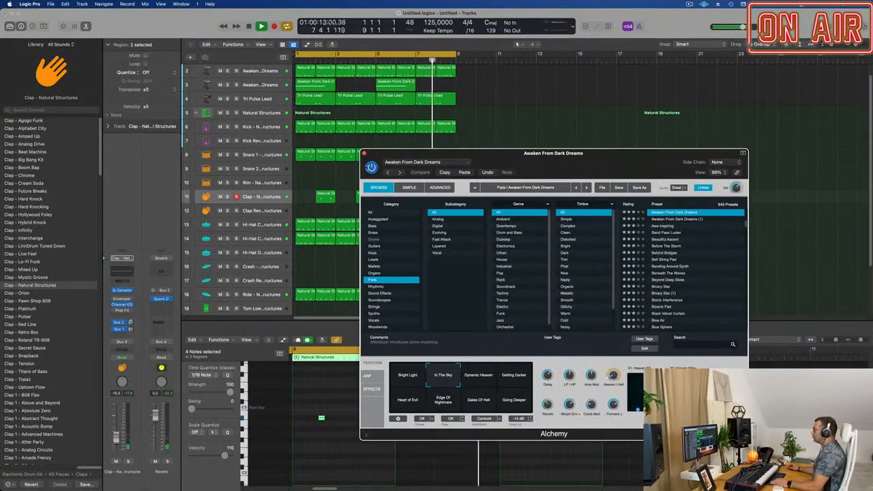
click(364, 153)
click(538, 148)
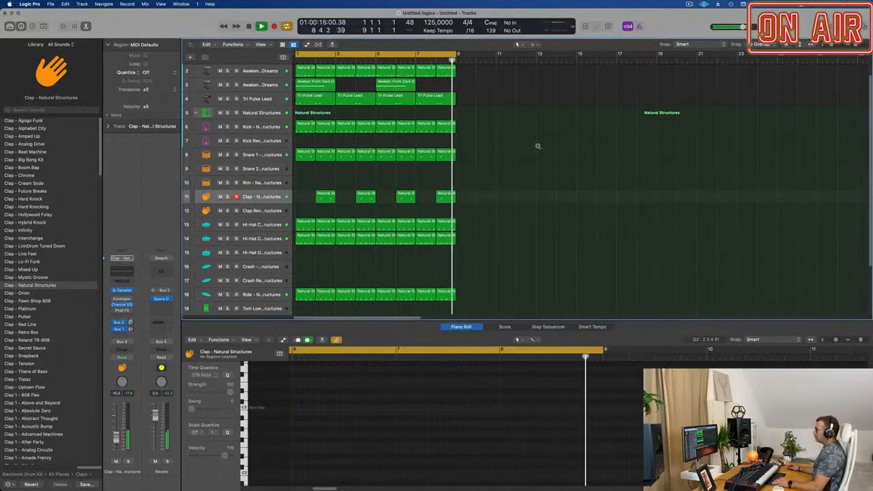
- Repeat all regions on every track so the eight-bar loop extends to bar 33
key(super+a)
key(super+r)
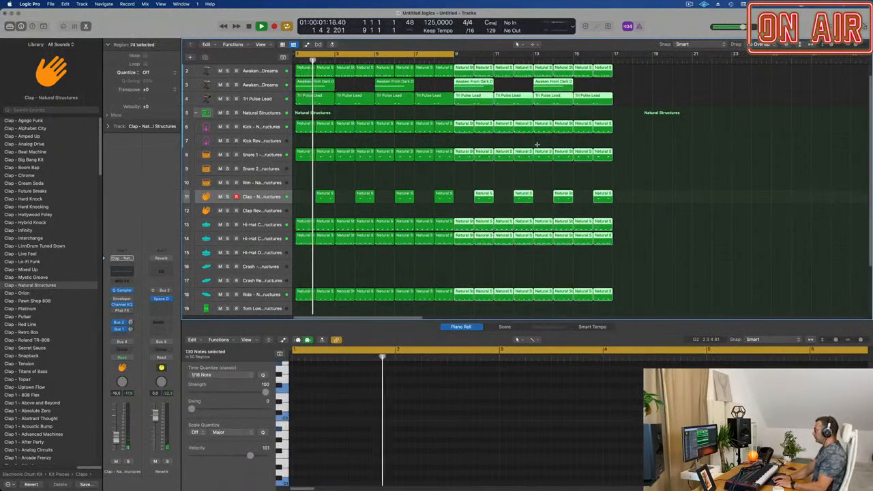
key(super+r)
key(super+r)
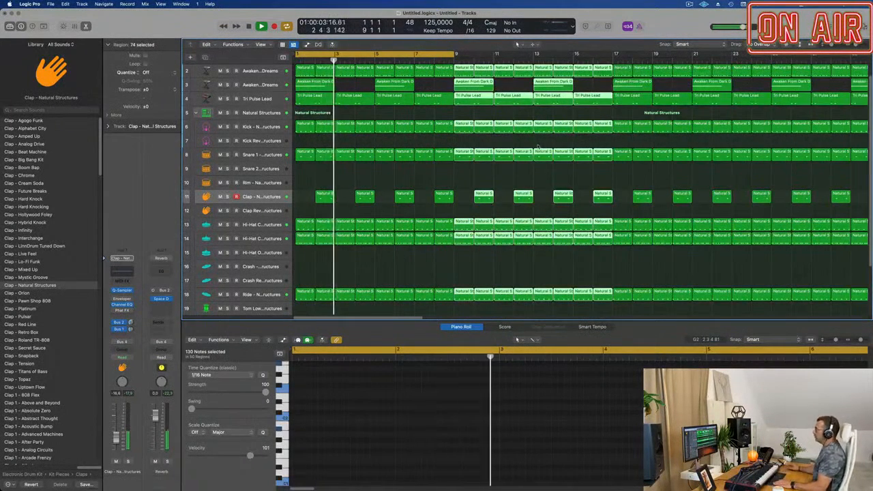
- Extend the cycle range to 32 bars, ending at bar 33, and deselect the regions
key(super+Left)
key(super+Left)
key(super+Left)
key(super+Left)
key(super+Left)
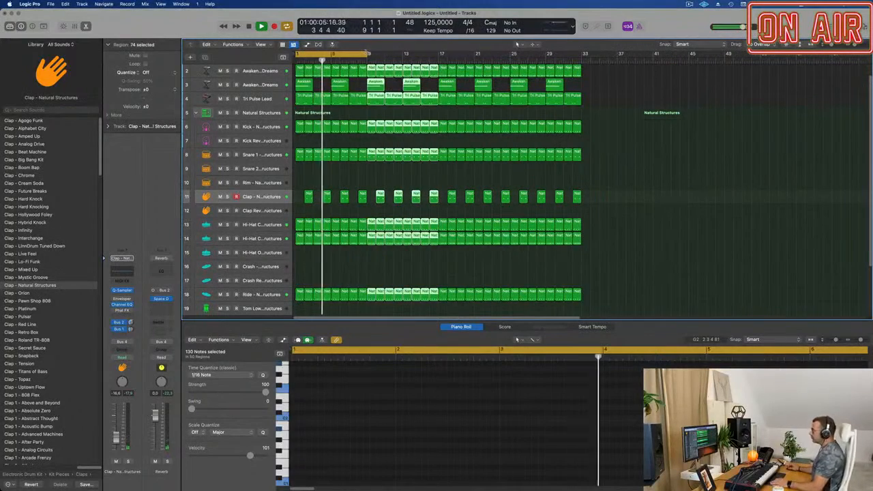
drag(376, 57, 581, 66)
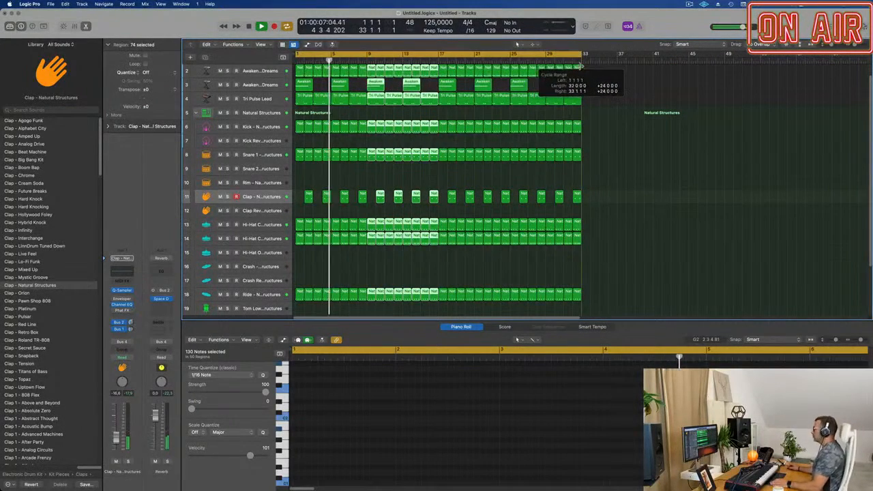
click(632, 164)
key(super+Right)
key(super+Left)
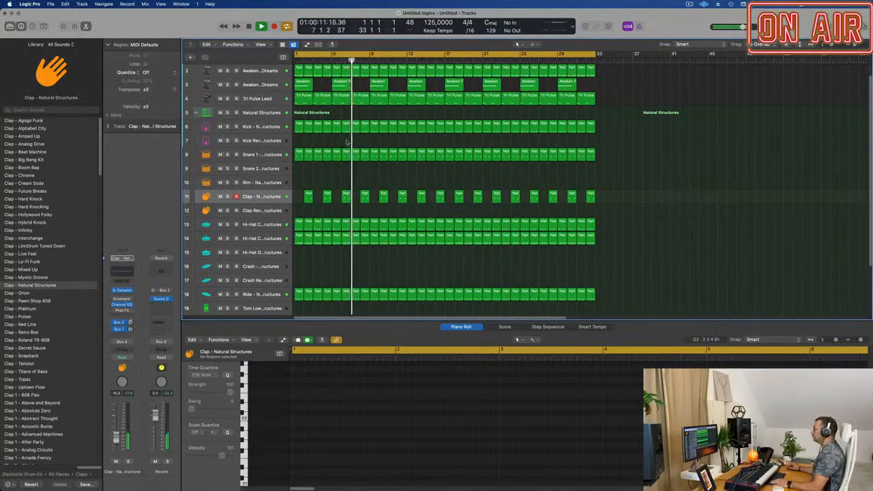
- Lower the Clap track's volume to -17.0 dB and deselect its regions
scroll(334, 182, down, 1)
click(259, 194)
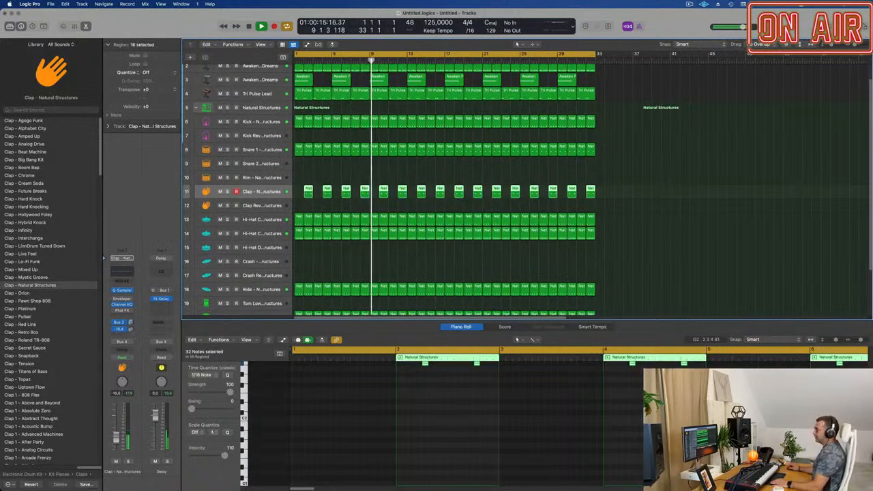
click(646, 203)
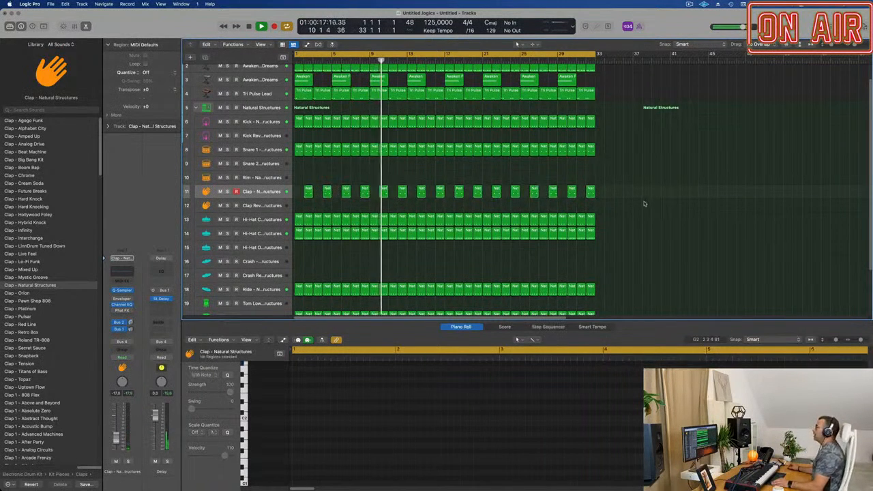
scroll(415, 159, up, 2)
scroll(415, 158, left, 1)
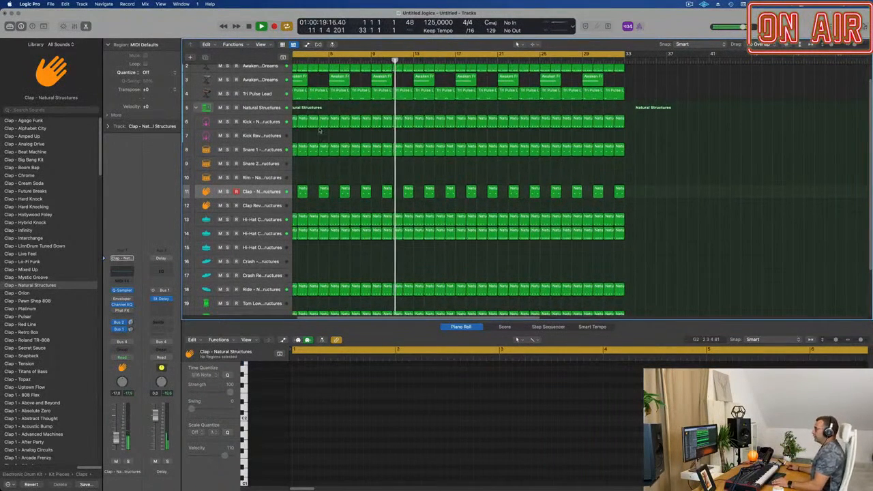
- Duplicate the Tri Pulse Lead track and raise a new Bus 3 send on the copy
click(250, 94)
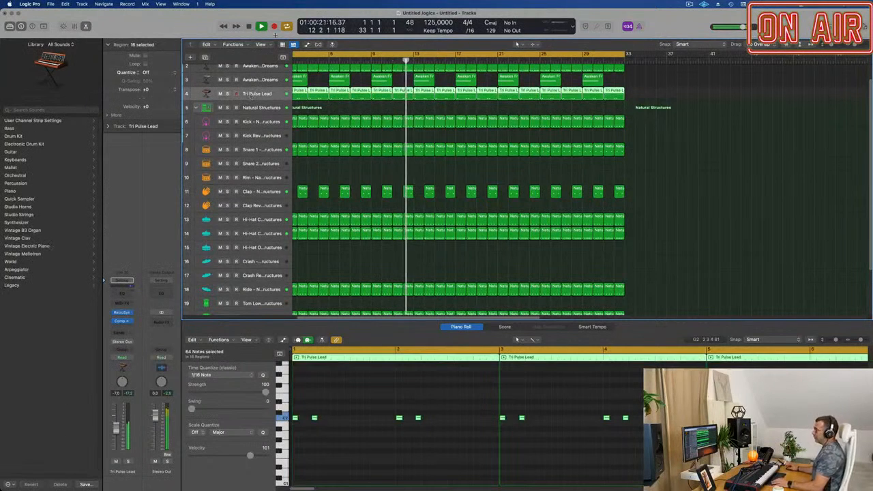
click(205, 57)
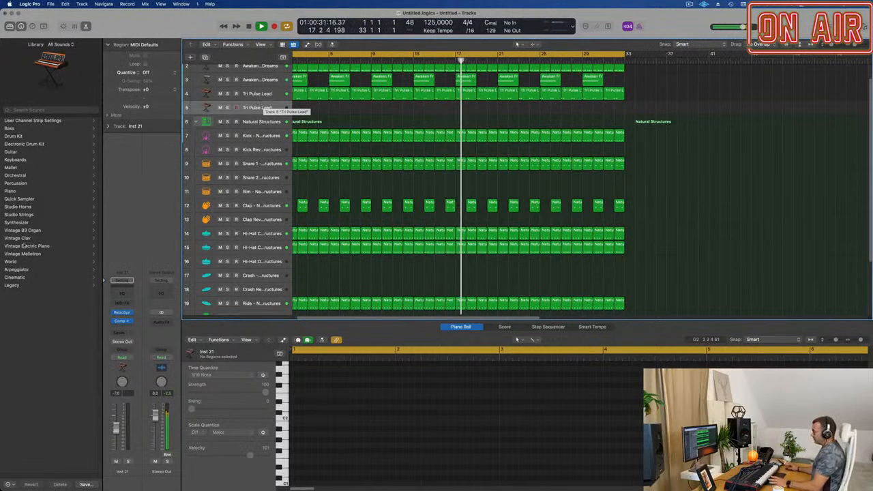
click(123, 335)
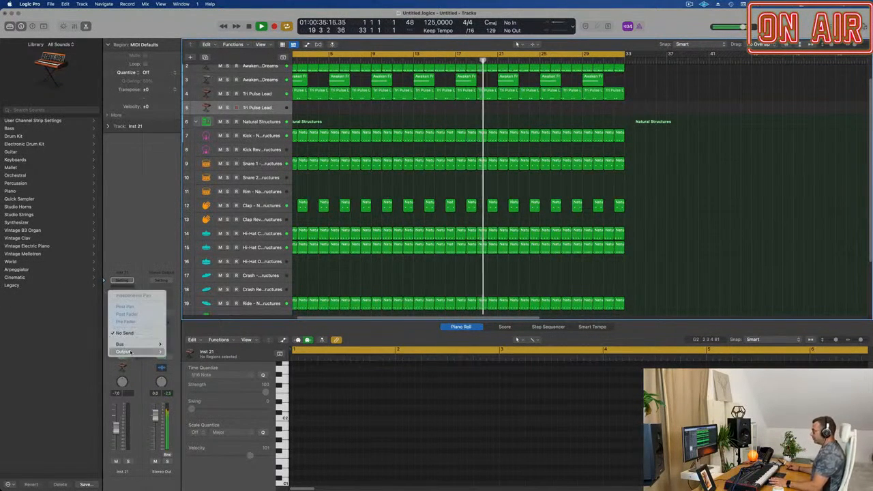
mouse_move(121, 344)
click(199, 216)
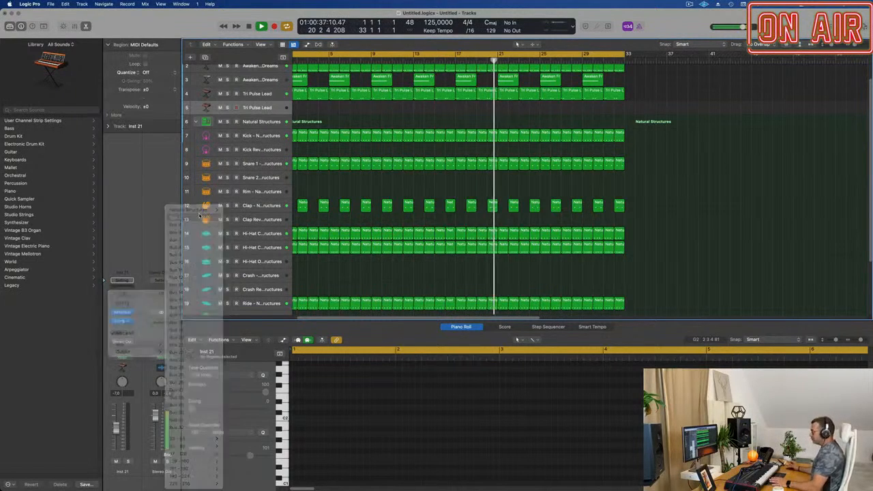
drag(132, 329, 134, 306)
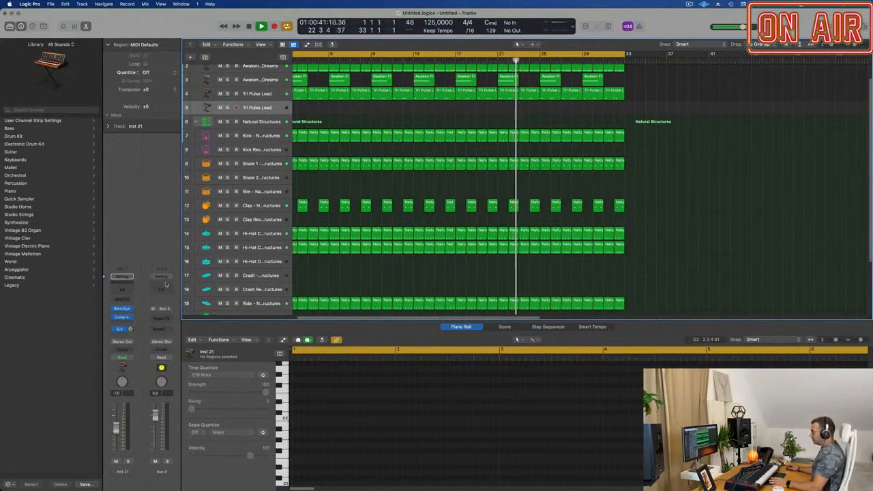
- Insert a stereo SilverVerb on the Bus 3 aux channel and set its Wet output to 100%
click(159, 329)
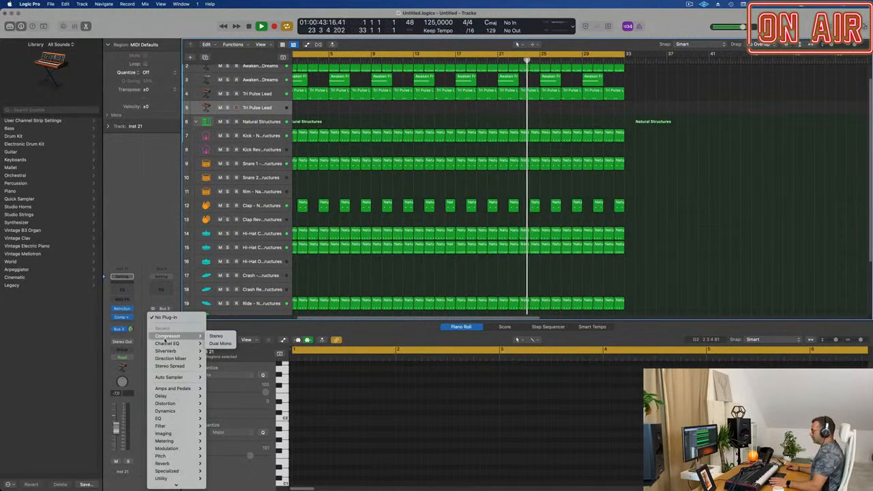
mouse_move(178, 353)
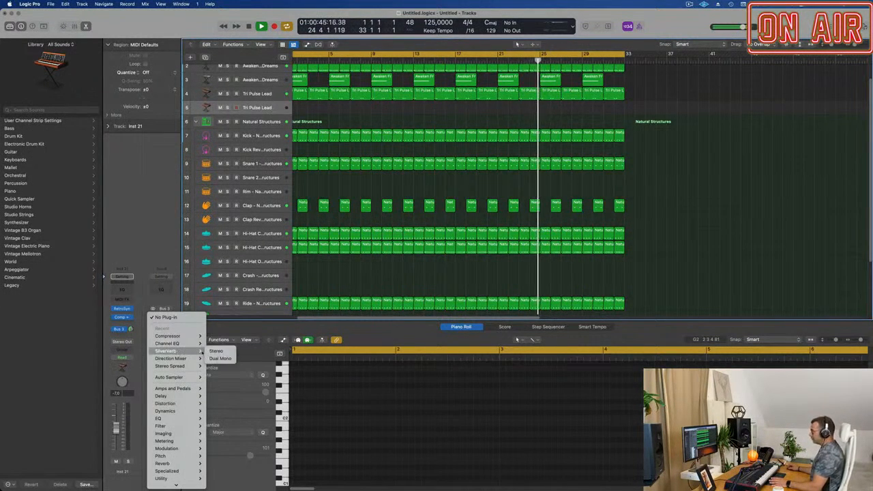
click(216, 351)
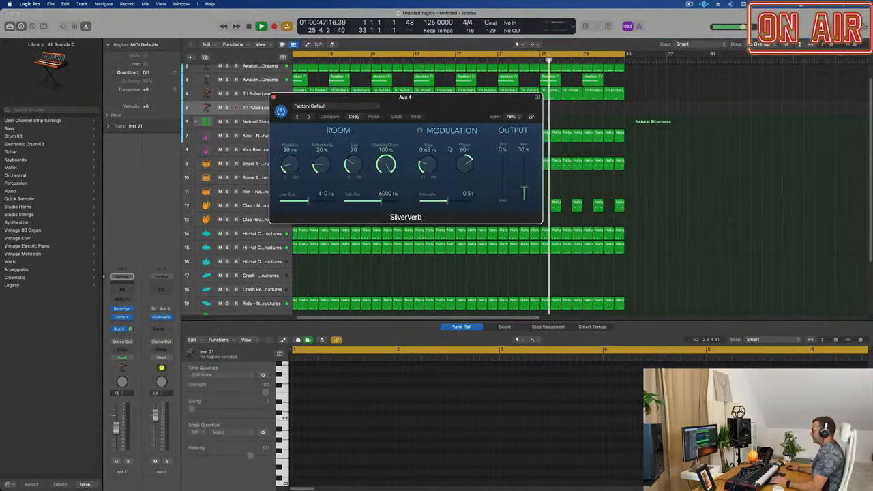
drag(523, 187, 523, 154)
- Load the grandiose preset in SilverVerb, keep Wet at 100%, and move the plug-in window clear of the tracks
click(328, 108)
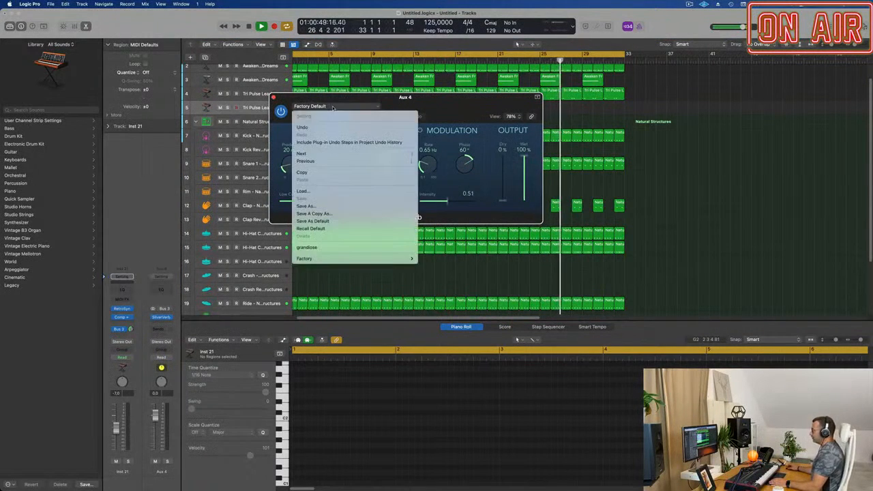
mouse_move(409, 259)
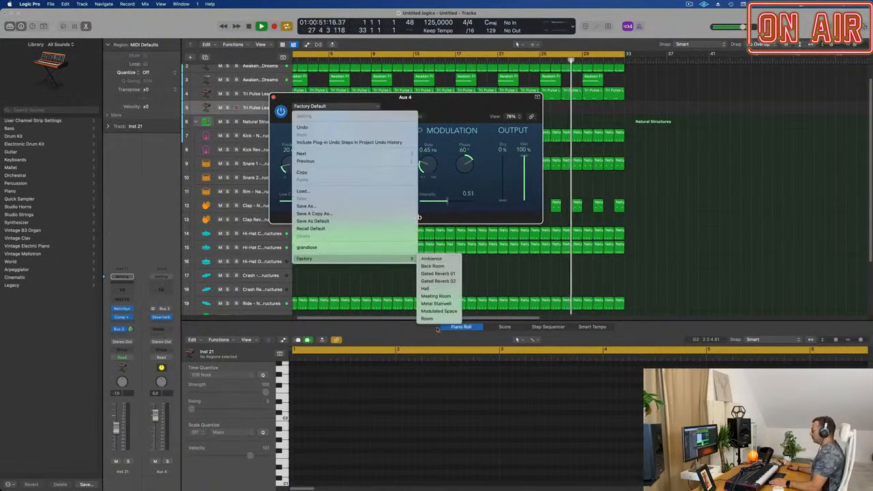
click(307, 247)
drag(524, 158, 524, 151)
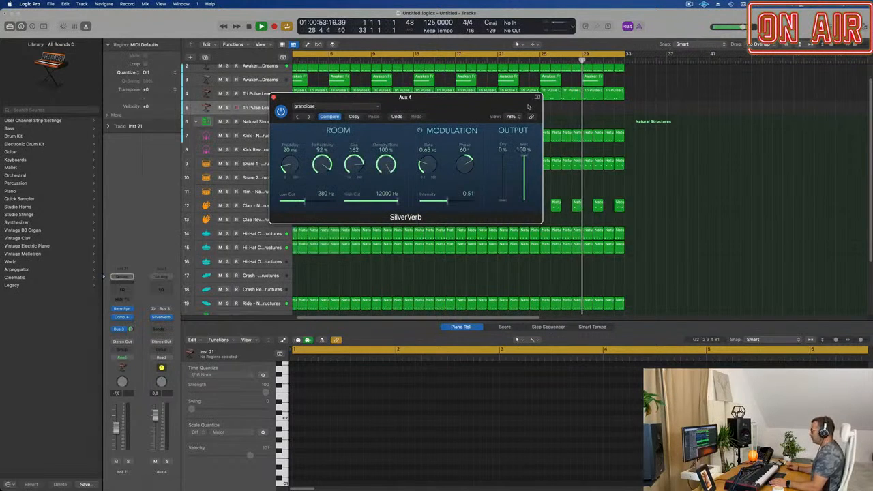
drag(467, 99, 714, 122)
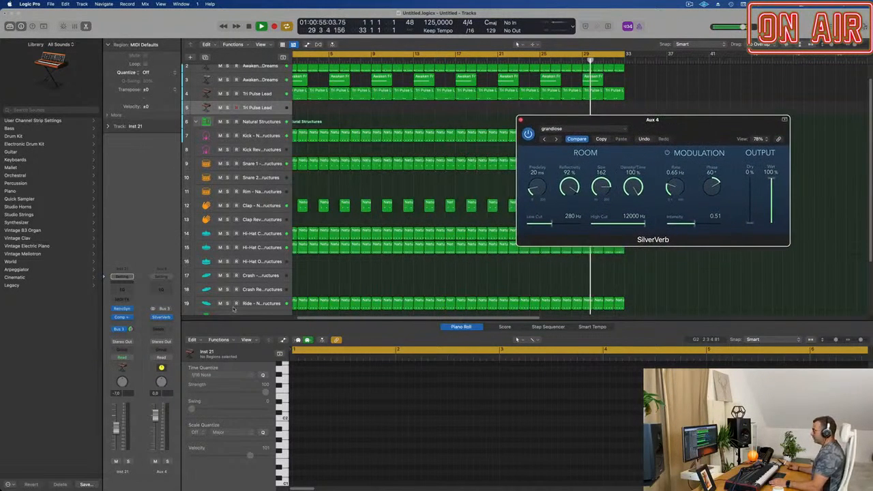
- Open the duplicated track's Retro Synth and Compressor side by side and set the track's volume to -7.4 dB
click(123, 311)
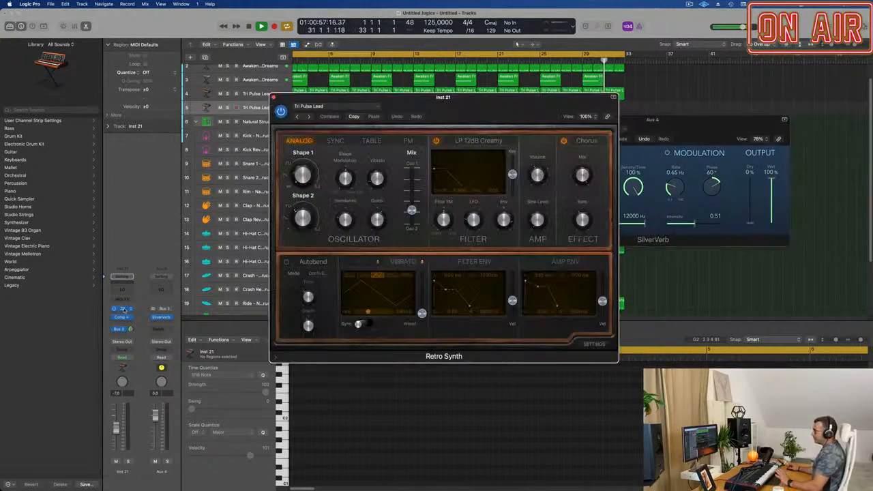
click(122, 318)
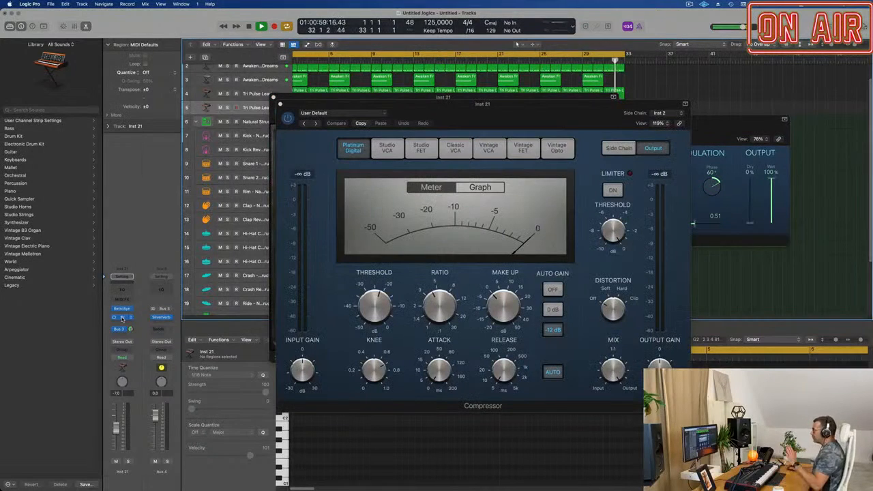
drag(435, 114, 684, 120)
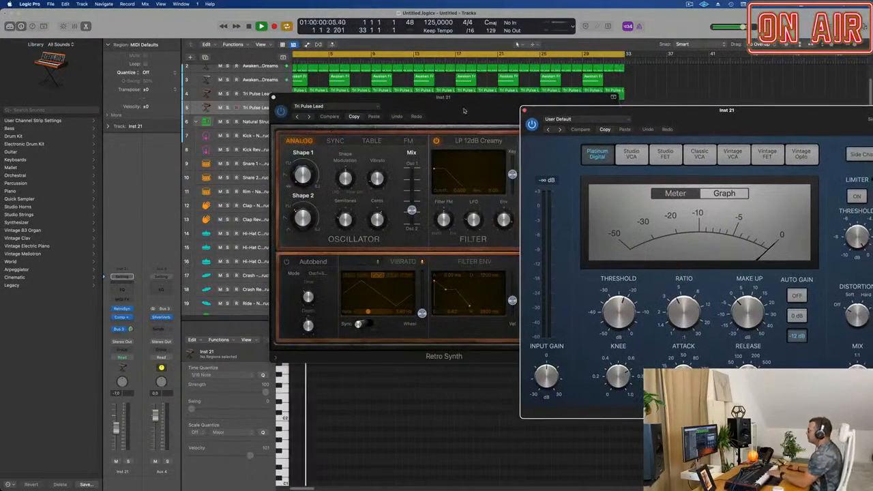
drag(453, 101, 351, 124)
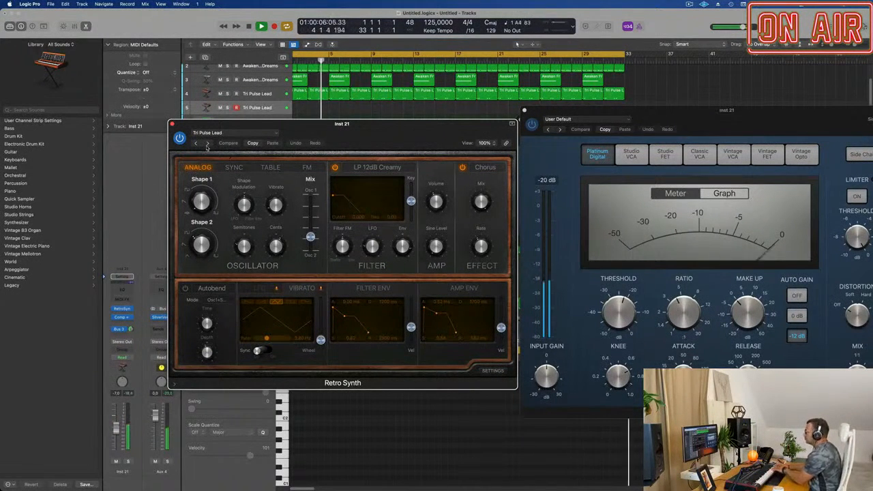
drag(268, 133, 312, 148)
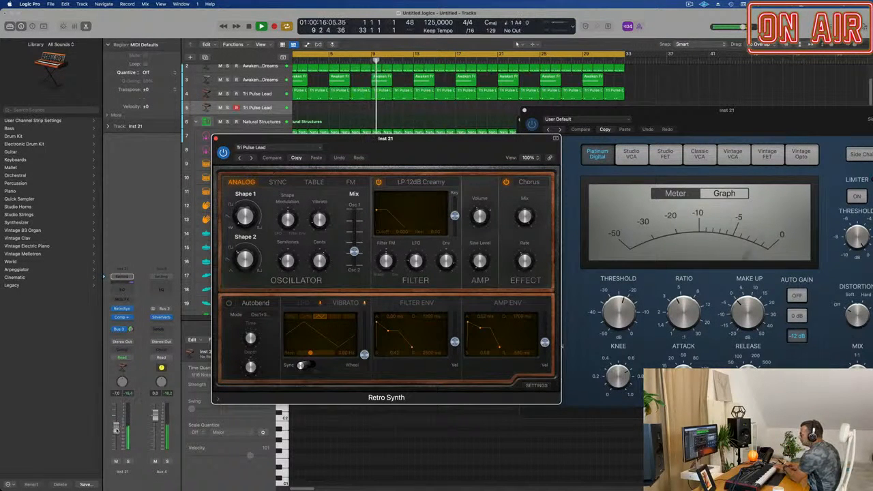
drag(116, 430, 117, 431)
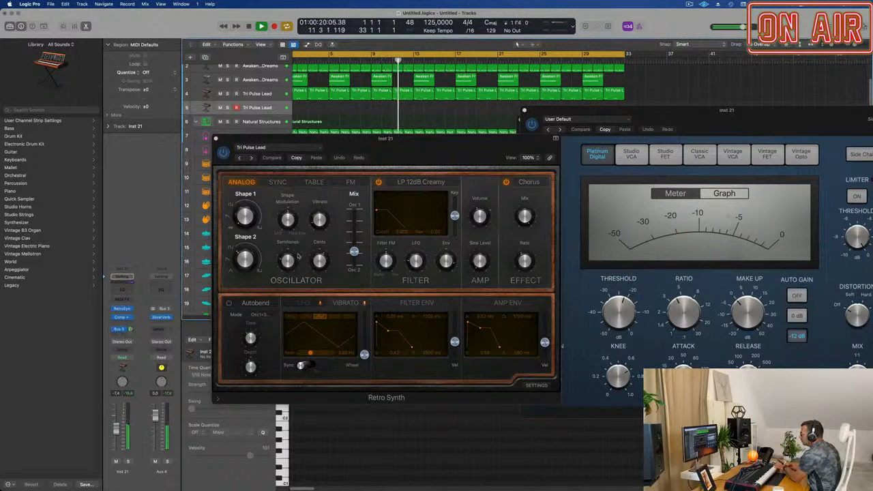
- Shift Retro Synth's oscillator mix towards Osc 1 and raise the Vibrato rate
mouse_move(354, 251)
mouse_down()
mouse_move(354, 238)
mouse_move(354, 263)
mouse_move(354, 240)
mouse_up()
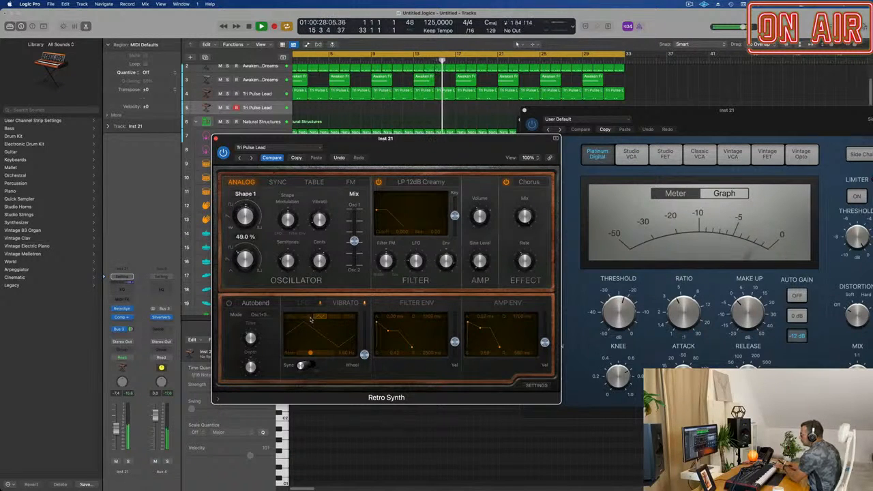
drag(364, 324, 363, 366)
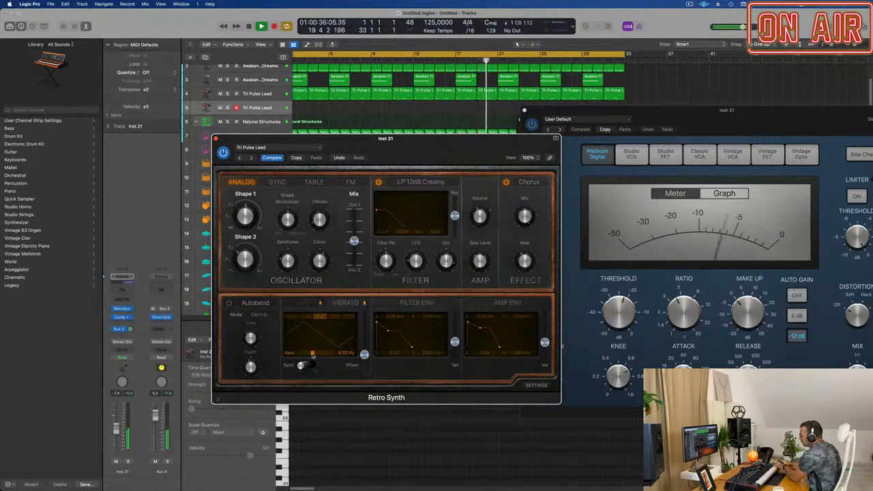
drag(313, 354, 315, 354)
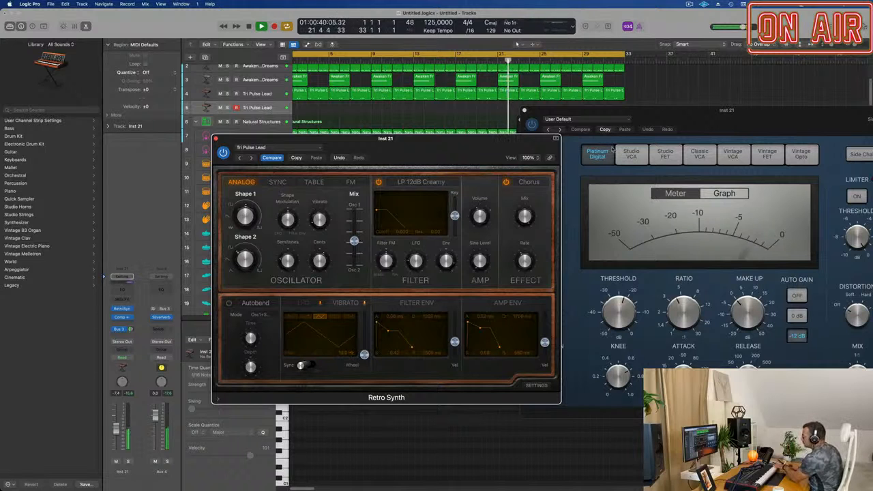
- Change Retro Synth's effect from Chorus to Flanger and adjust the flanger's rate
click(534, 181)
click(523, 197)
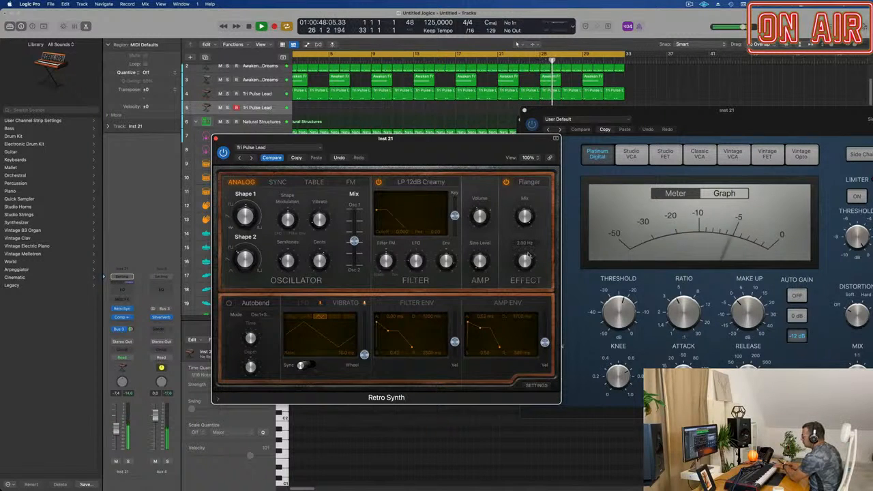
drag(526, 258, 525, 258)
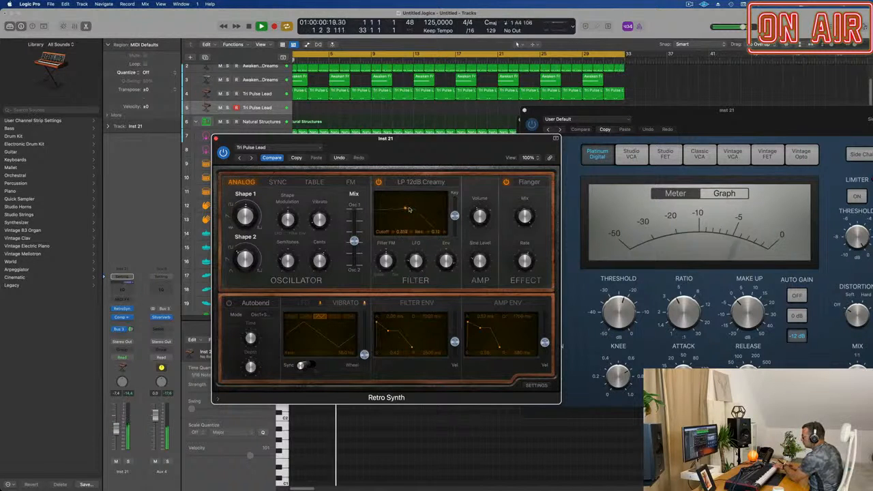
- Set Retro Synth's filter resonance to 0.00, adjust the filter's LFO amount, and bring up the LFO settings
drag(410, 210, 404, 212)
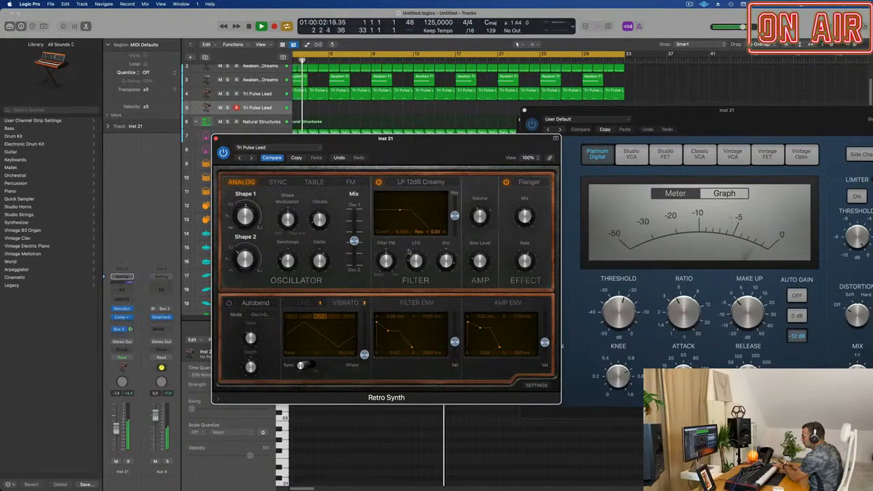
drag(414, 249, 415, 232)
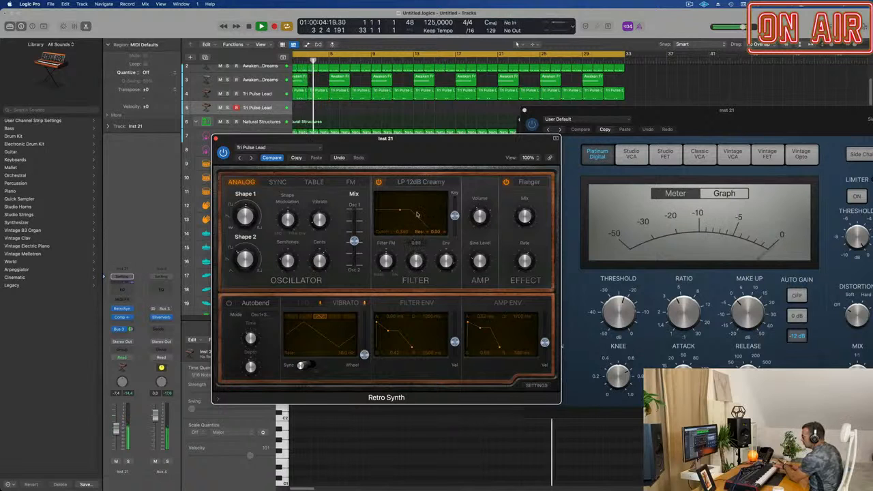
click(305, 303)
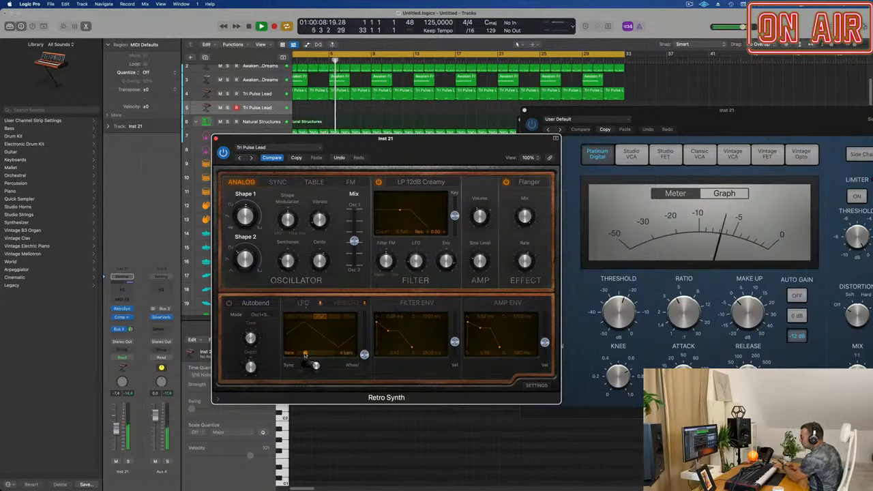
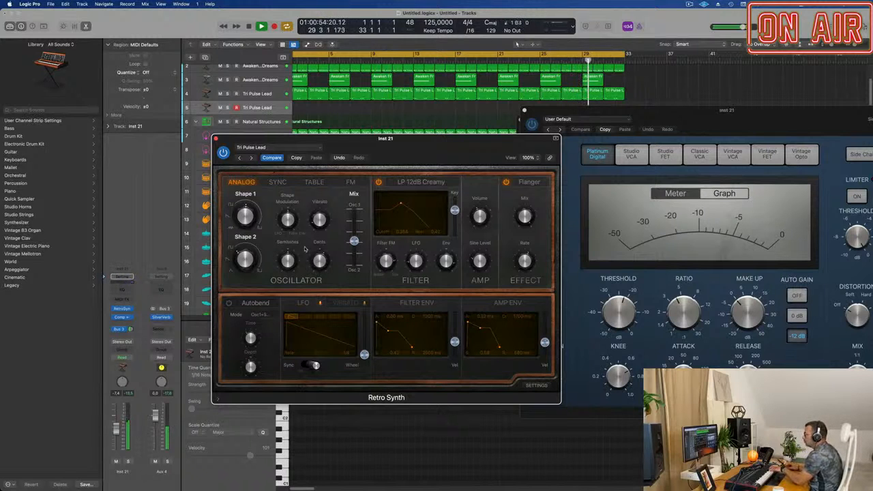
- Set Retro Synth's oscillator mix to 0.63, Shape 2 to 14.0% and Shape 1 to 19.9%
mouse_move(354, 240)
mouse_down()
mouse_move(354, 265)
mouse_move(354, 214)
mouse_move(354, 263)
mouse_move(354, 244)
mouse_up()
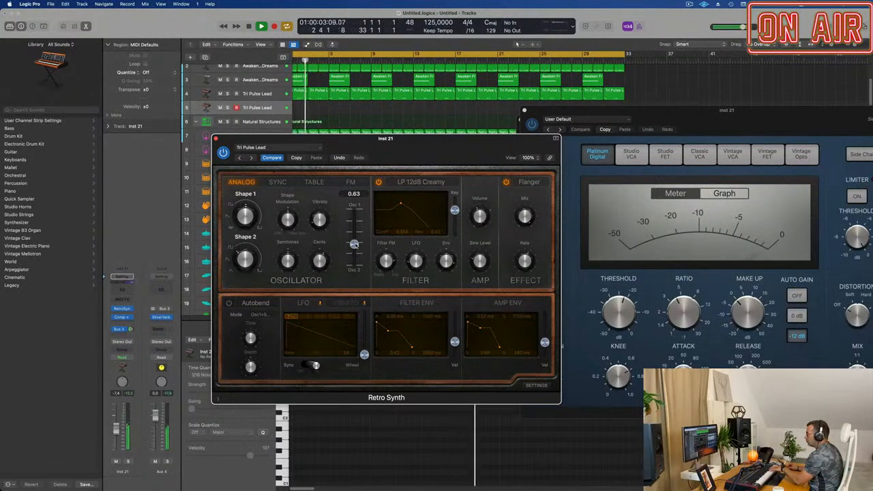
drag(243, 258, 252, 256)
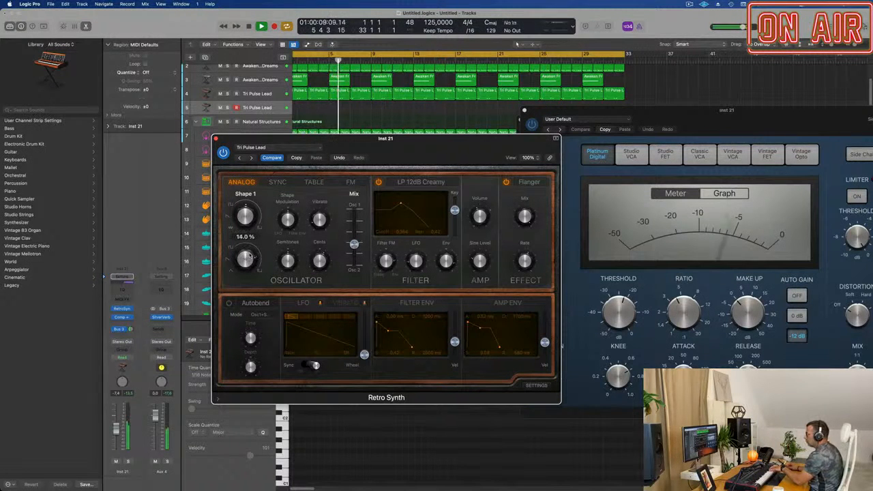
drag(245, 214, 246, 216)
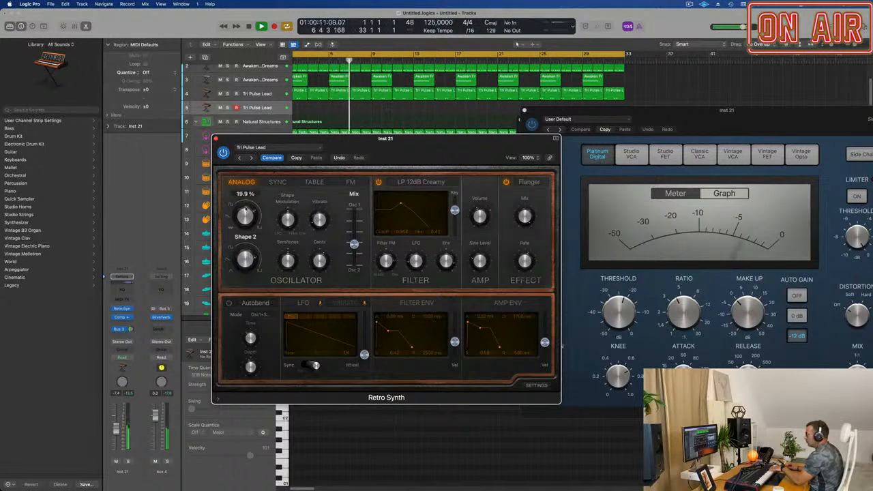
- Mute the third track and adjust Retro Synth's Vibrato and oscillator mix, moving the mix towards Osc 2
click(220, 80)
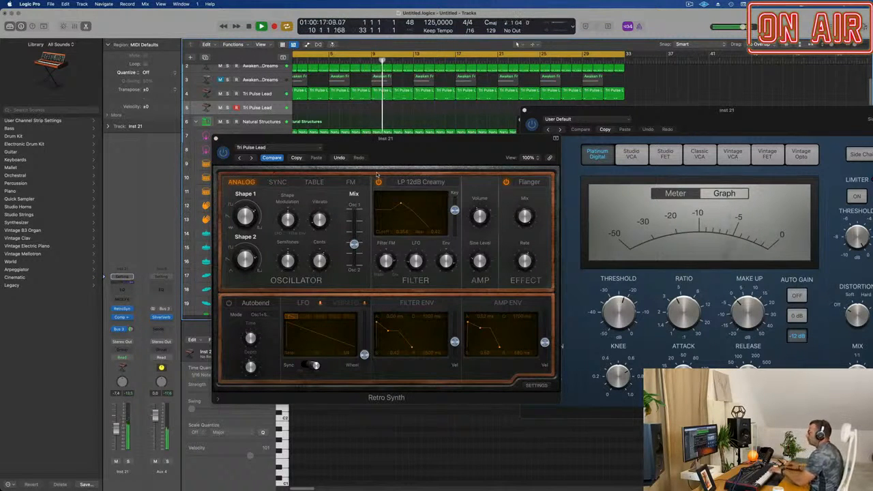
click(320, 205)
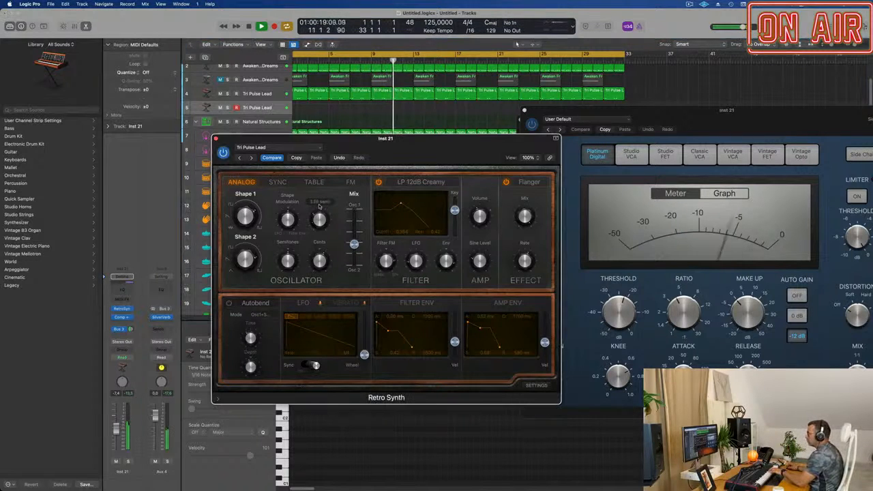
drag(320, 199, 323, 258)
drag(325, 224, 322, 261)
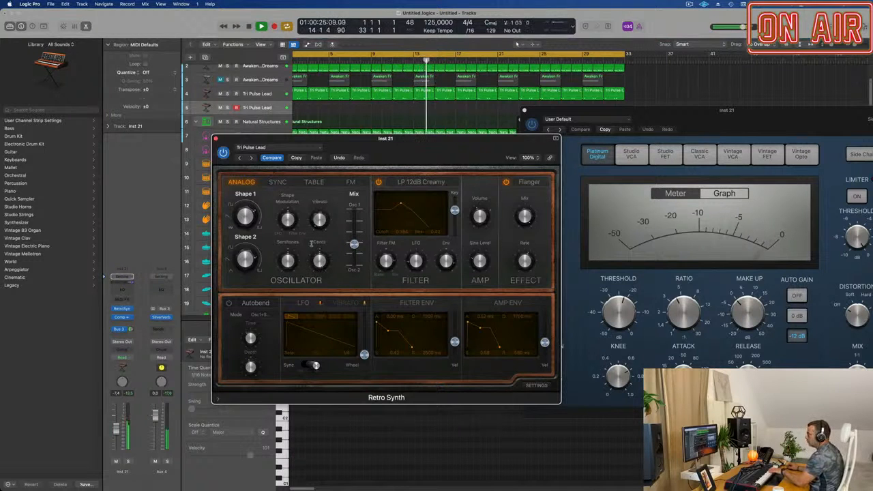
mouse_move(354, 244)
mouse_down()
mouse_move(354, 217)
mouse_move(354, 249)
mouse_up()
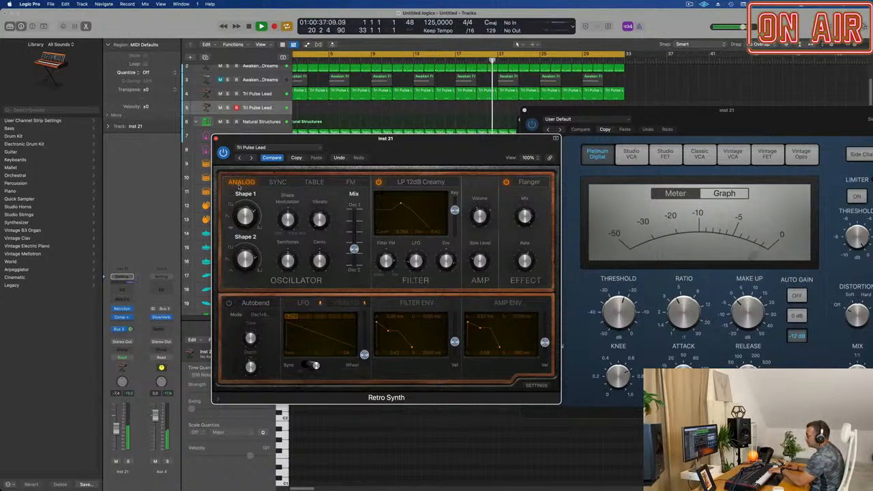
- Audition Retro Synth's Sync, Table and FM oscillator engines and settle on Table
click(275, 183)
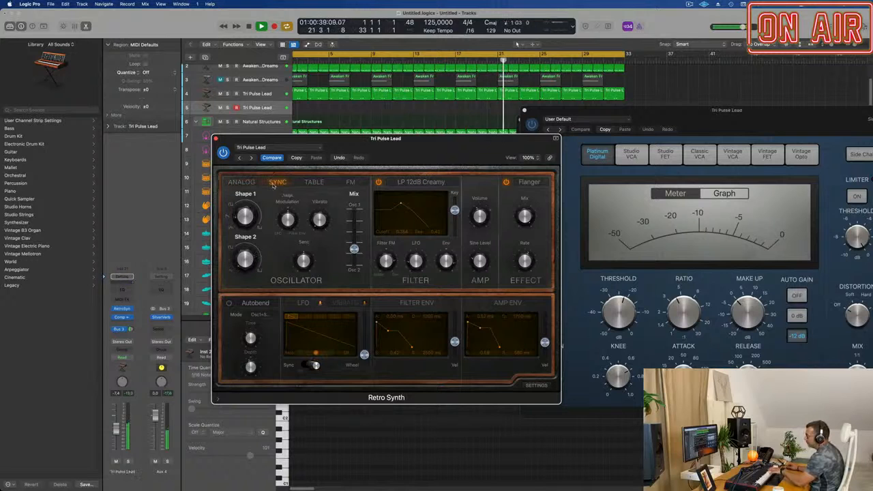
click(311, 182)
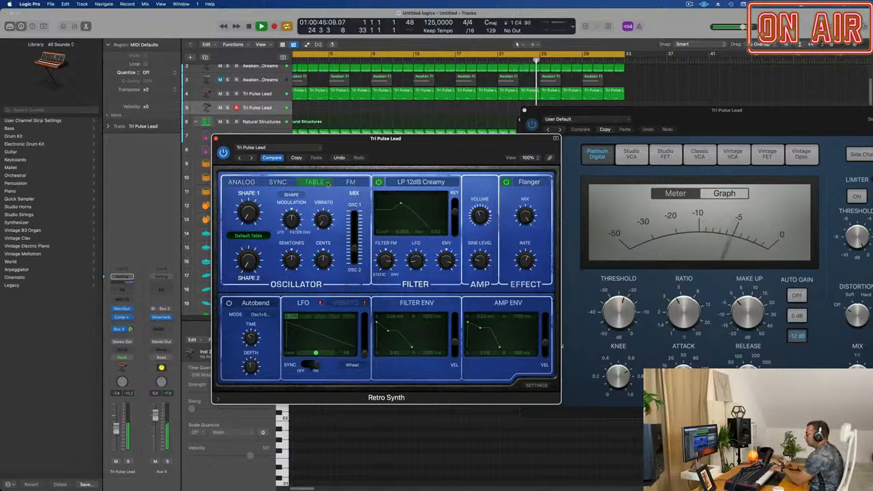
click(346, 182)
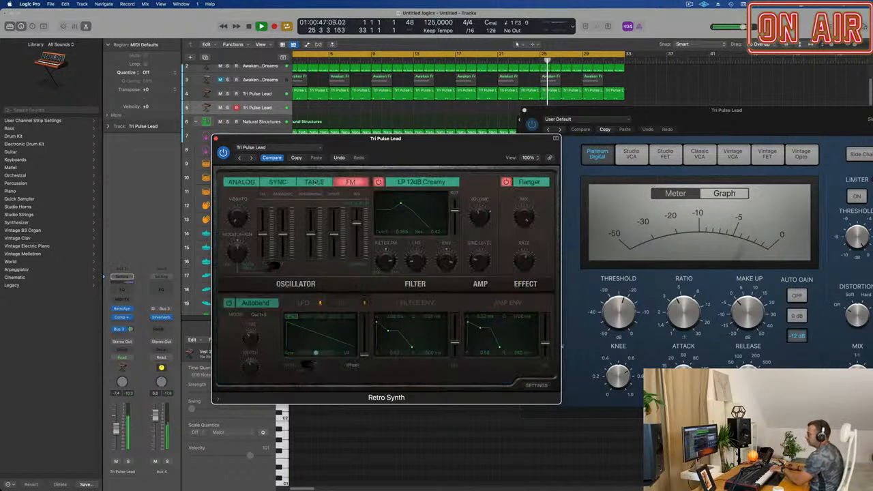
click(314, 182)
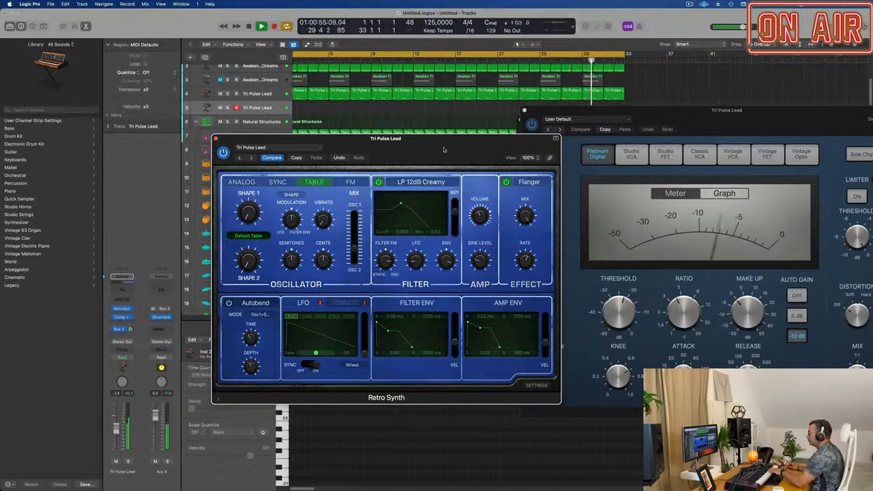
- Adjust Retro Synth's Shape 1 and load the factory wavetable Retro Sin-Saw-Sqr
drag(434, 145, 461, 151)
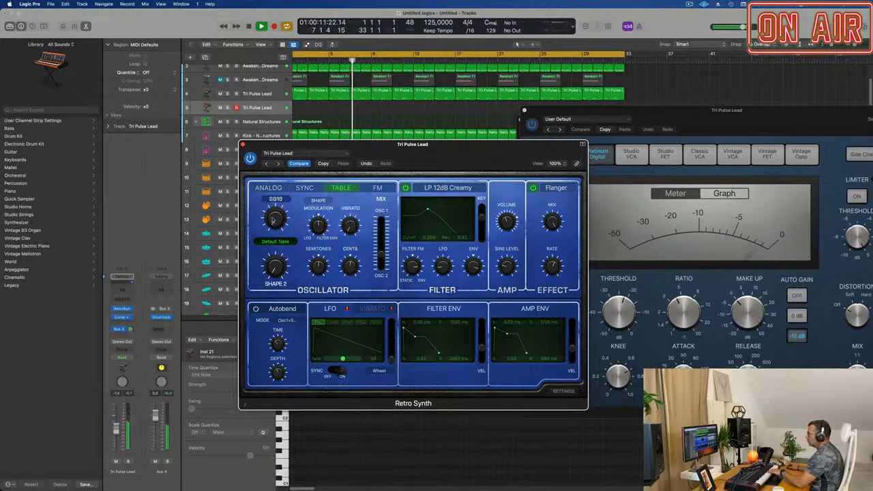
drag(274, 216, 275, 215)
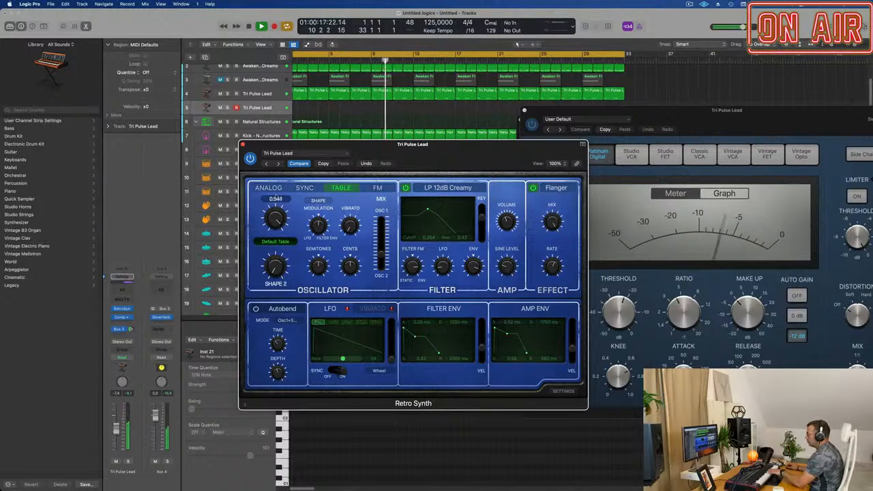
click(276, 241)
mouse_move(279, 242)
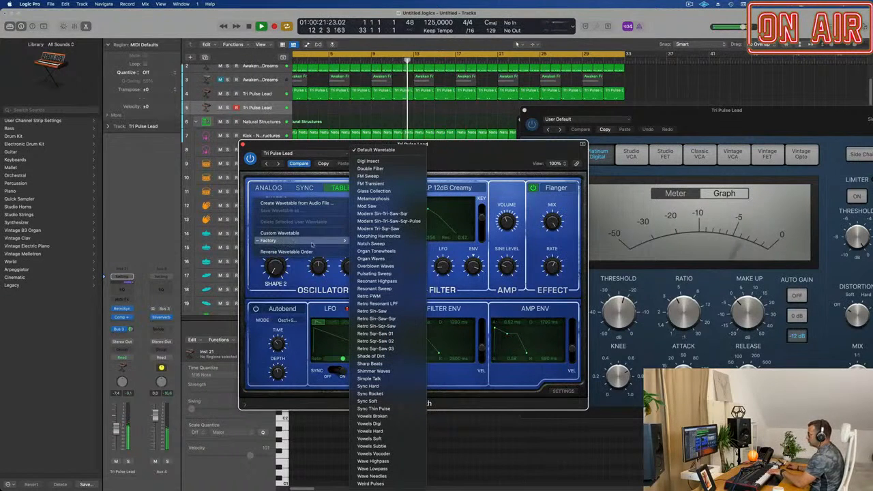
click(375, 319)
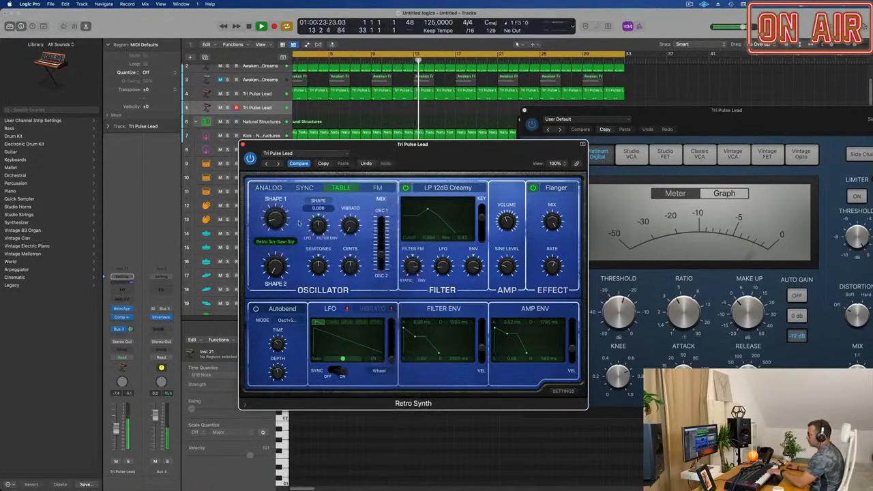
- Change Retro Synth's wavetable to the factory table Digi Insect
click(275, 241)
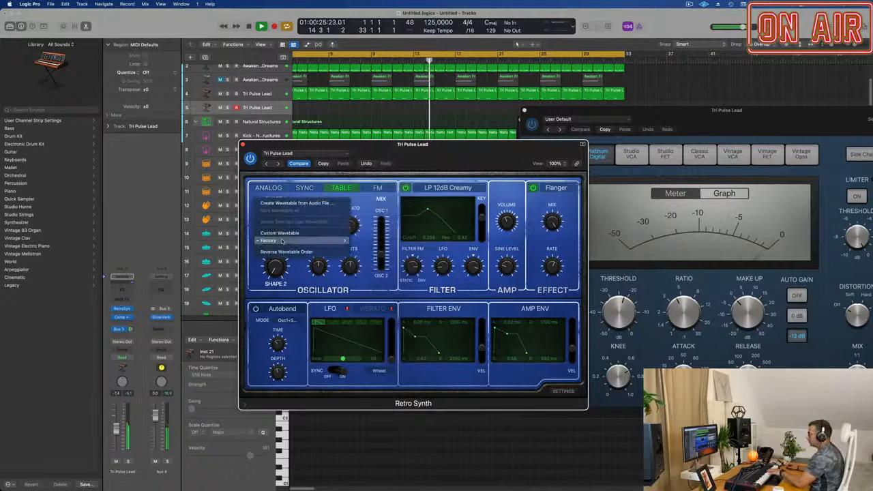
mouse_move(282, 241)
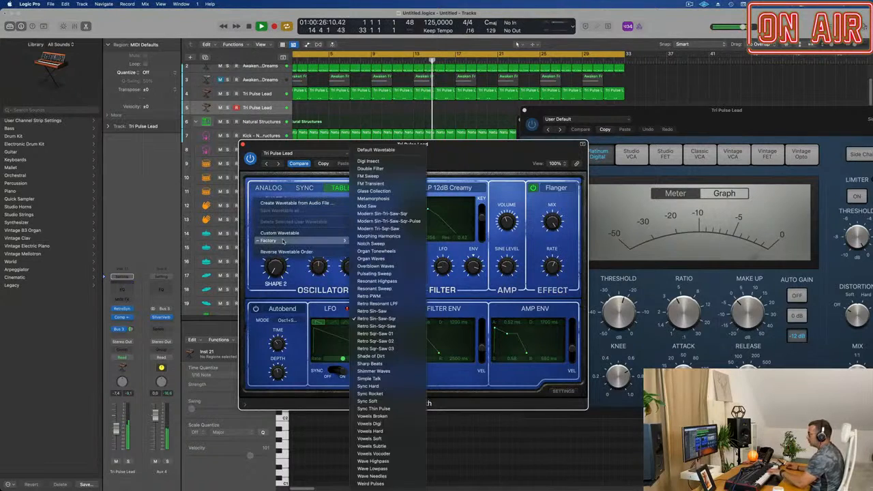
click(367, 163)
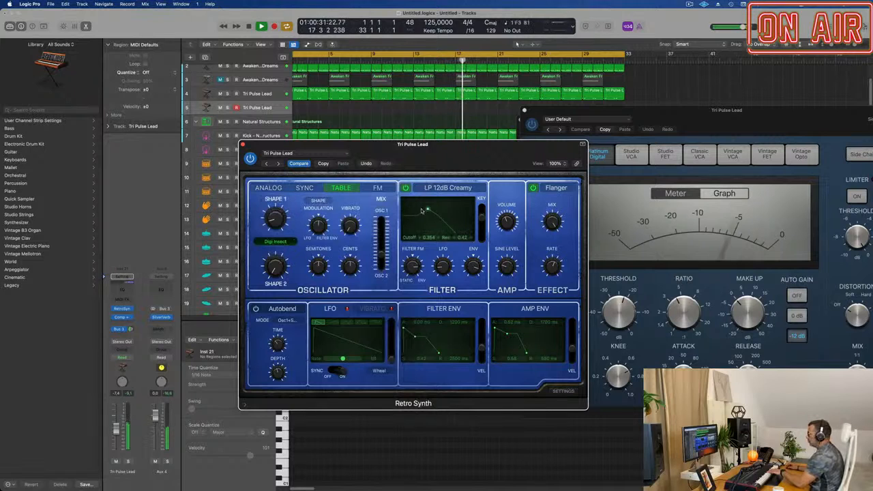
- Set Retro Synth's filter cutoff to 0.192 and resonance to 0.36, and adjust the LFO rate
drag(427, 210, 416, 212)
mouse_move(342, 362)
mouse_down()
mouse_move(354, 361)
mouse_move(343, 362)
mouse_up()
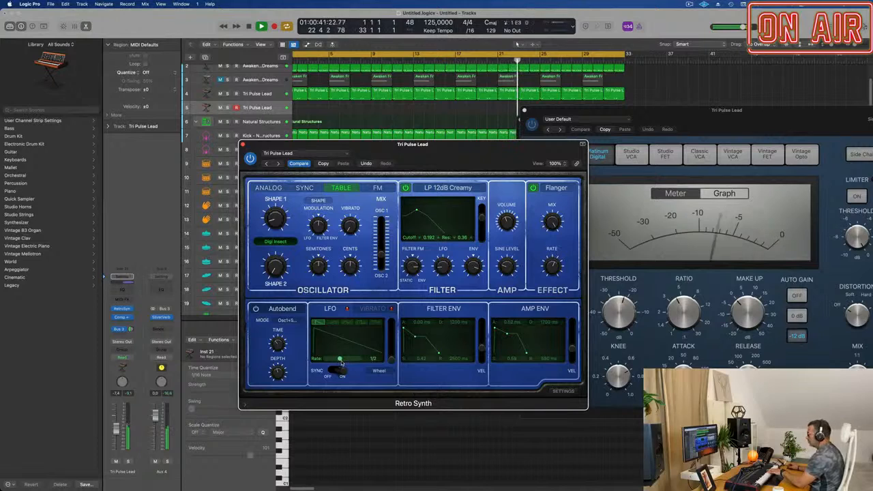
- Rearrange the Retro Synth, Compressor and SilverVerb windows so that the upper tracks in the arrangement are uncovered
drag(477, 144, 530, 168)
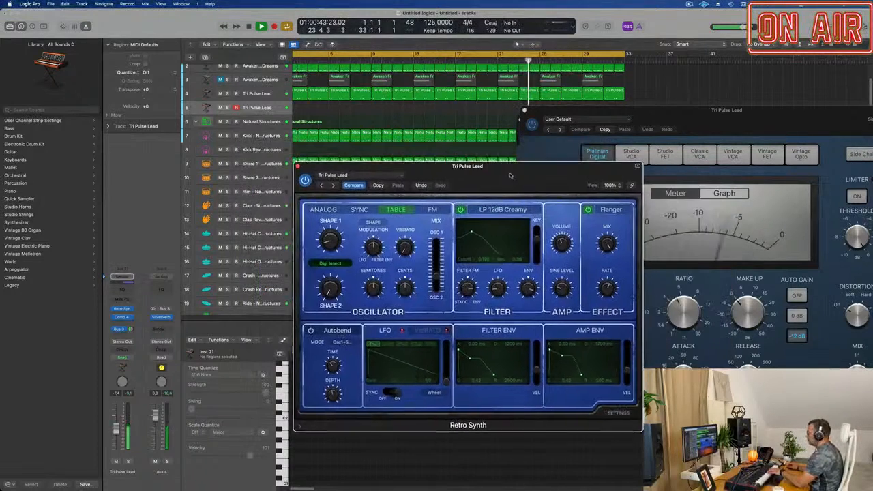
drag(589, 113, 713, 175)
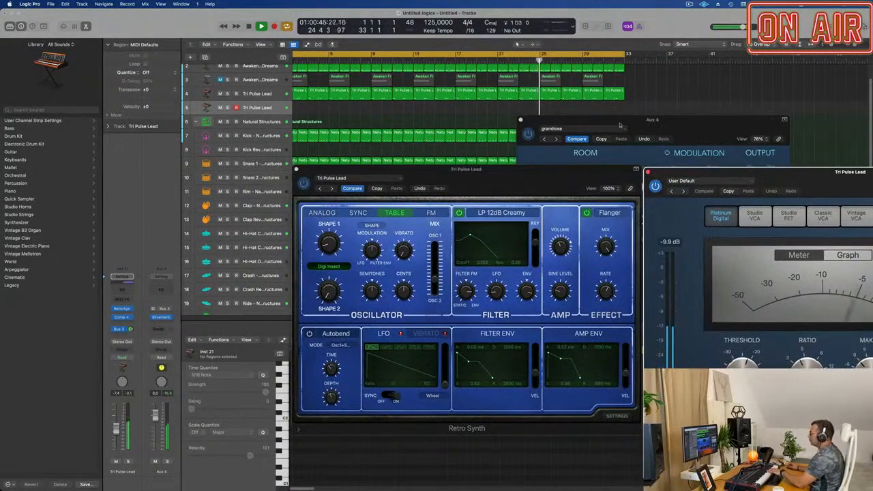
drag(629, 125, 825, 130)
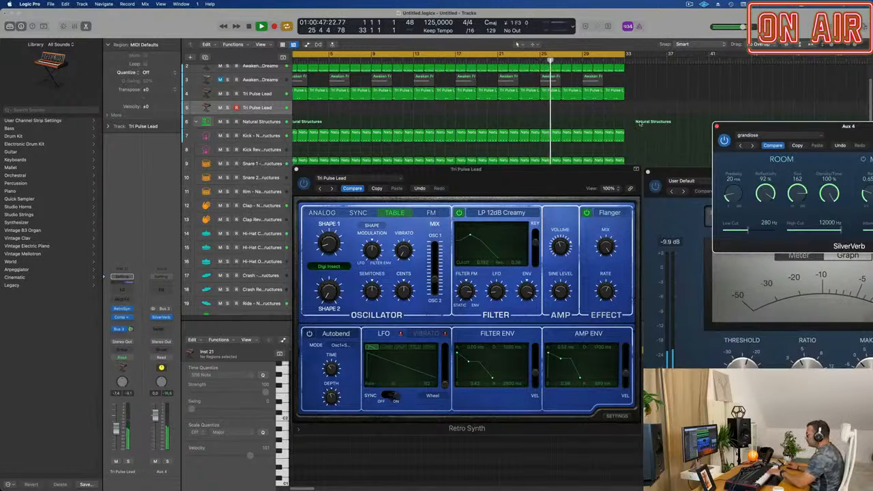
mouse_move(536, 183)
mouse_down()
mouse_move(460, 194)
mouse_move(544, 186)
mouse_up()
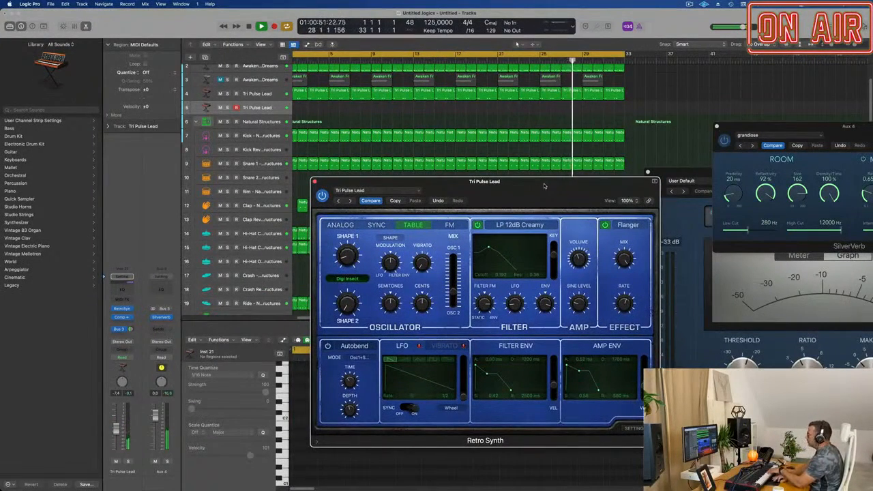
- Record a lead region on track 5 from the project start while raising Retro Synth's LFO rate
key(Return)
key(space)
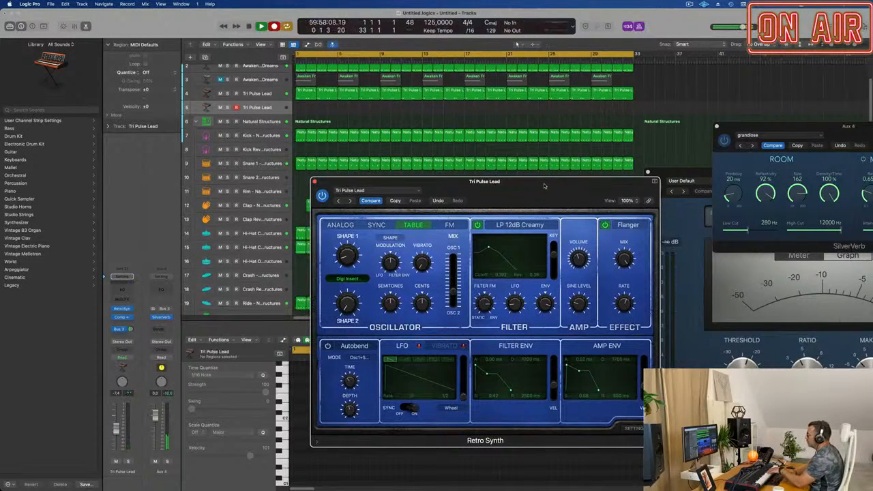
drag(519, 182, 485, 154)
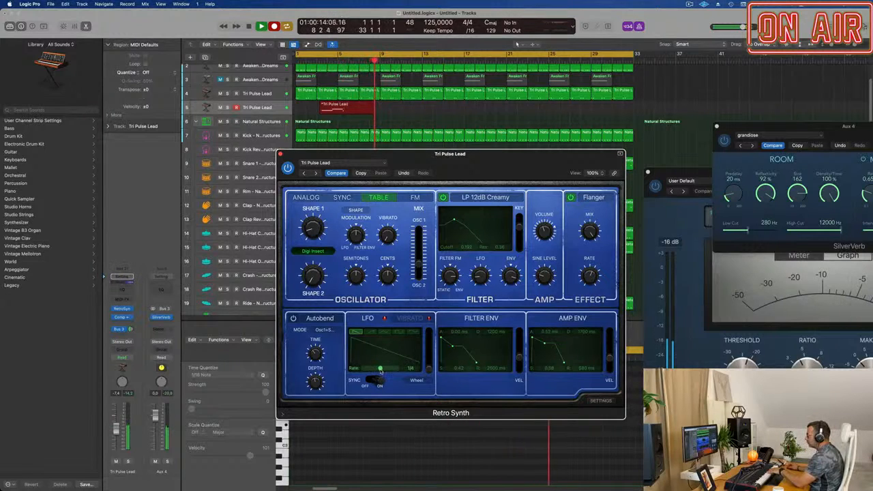
drag(380, 369, 386, 372)
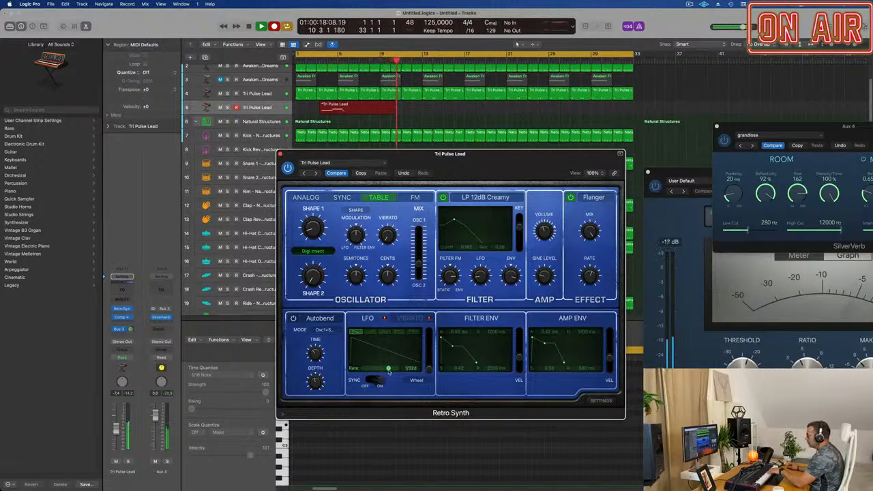
mouse_move(392, 372)
mouse_down()
mouse_move(378, 370)
mouse_move(396, 373)
mouse_up()
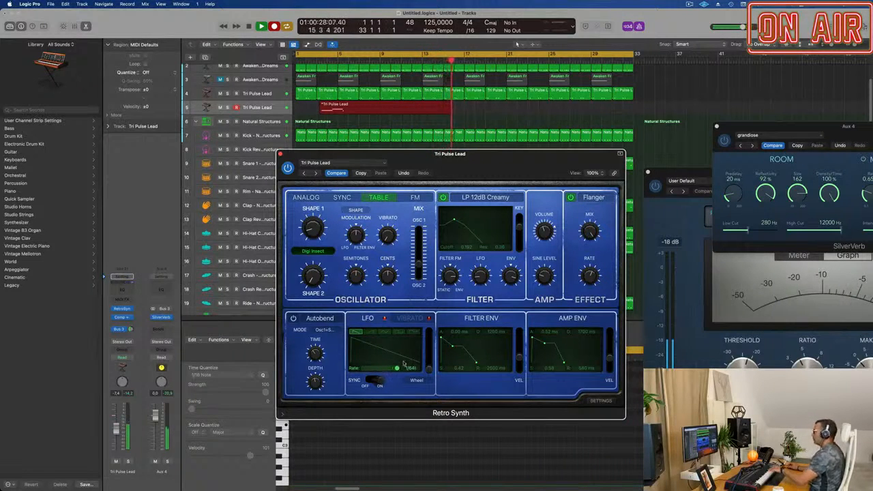
key(space)
- Move the recorded Tri Pulse Lead region on track 5 to start at bar 1
double_click(386, 107)
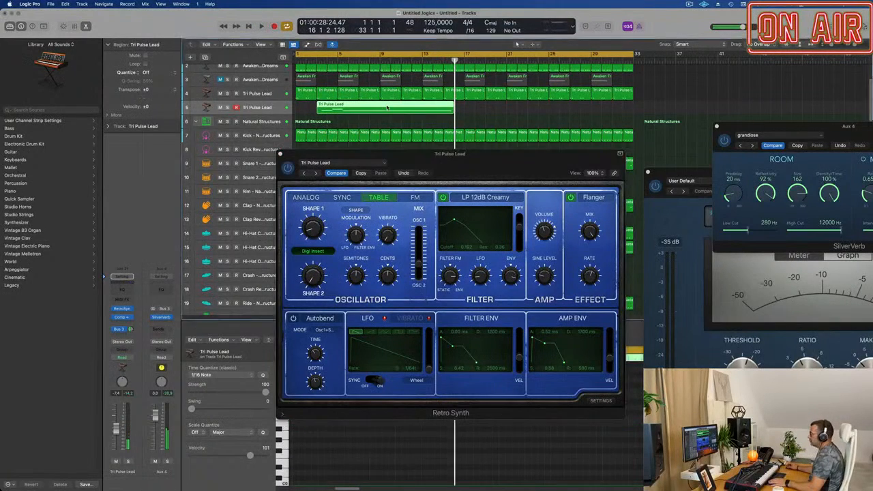
drag(374, 157, 739, 153)
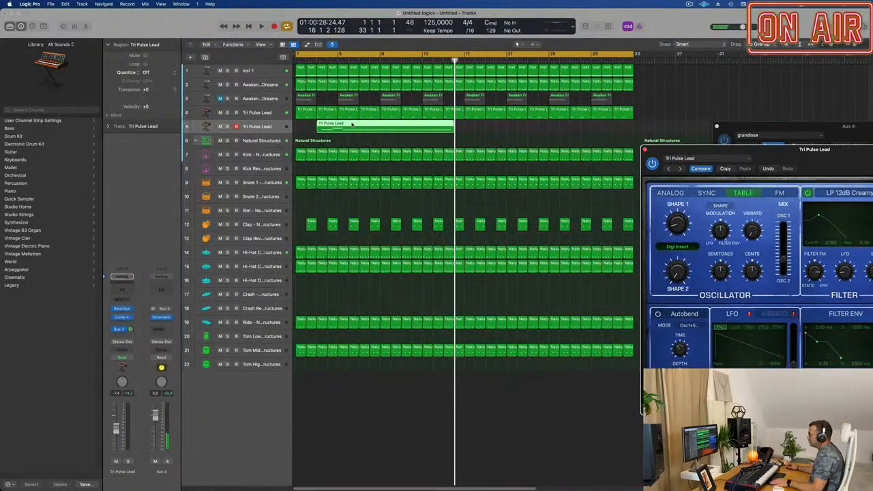
drag(337, 125, 315, 125)
- Shift all notes of the track 5 region in the Piano Roll earlier so the first one starts at bar 1
double_click(335, 125)
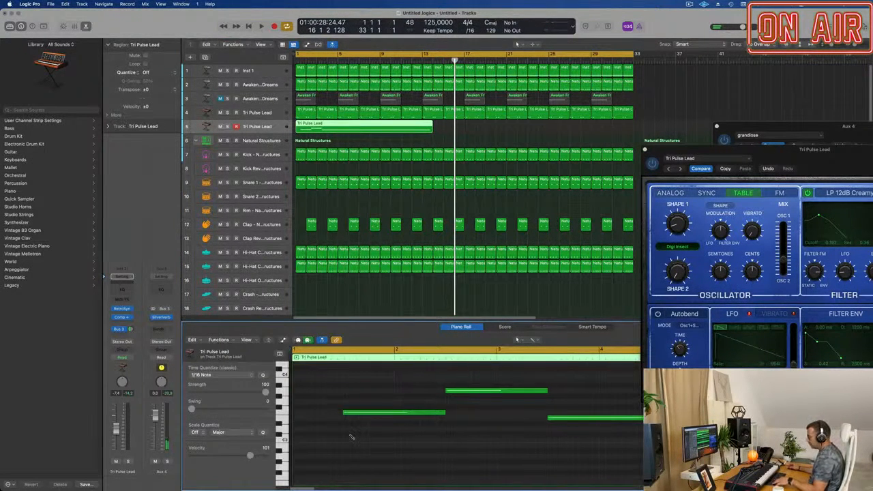
key(super+a)
drag(378, 413, 326, 413)
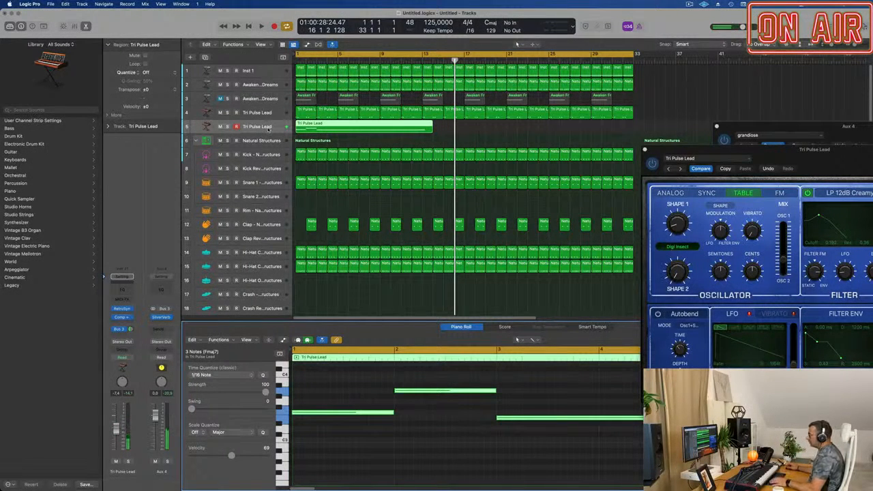
- Play back the new lead and set the Tri Pulse Lead channel's automation mode to Touch
key(space)
drag(678, 149, 567, 87)
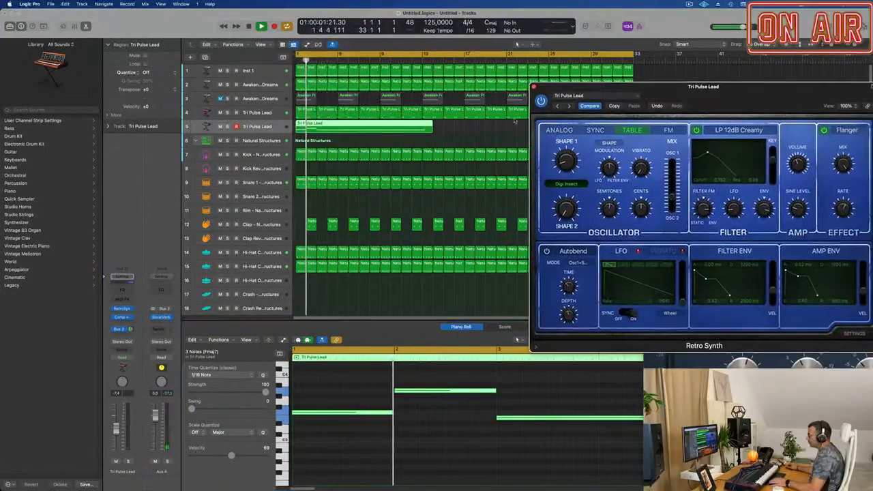
click(124, 357)
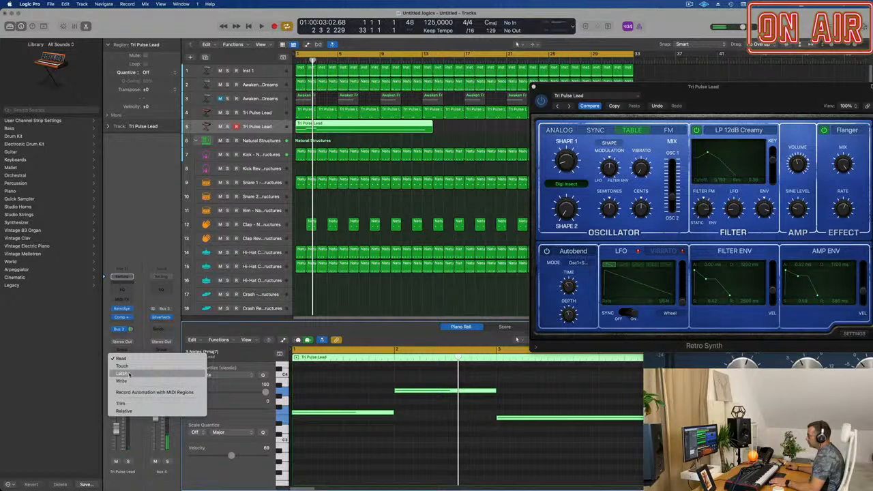
click(131, 368)
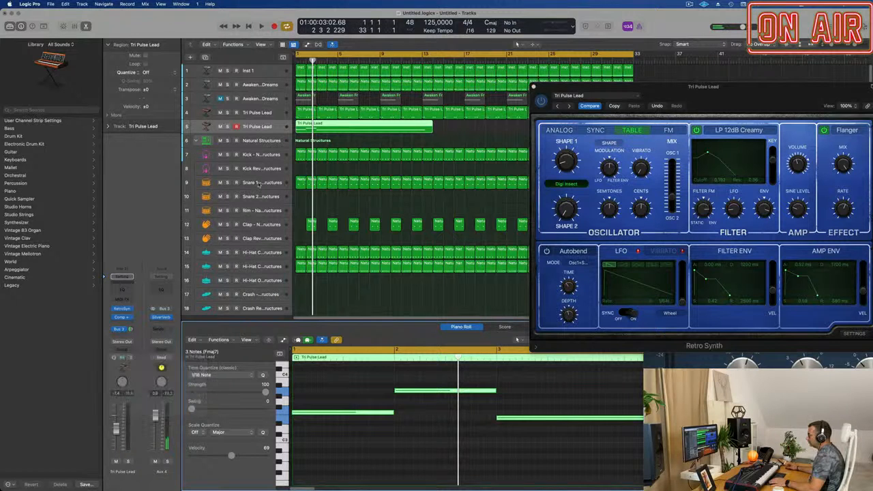
- Record LFO Rate automation for the Tri Pulse Lead during playback, raising Retro Synth's rate to 1/32 near bar 9, then lowering it
drag(601, 95, 499, 98)
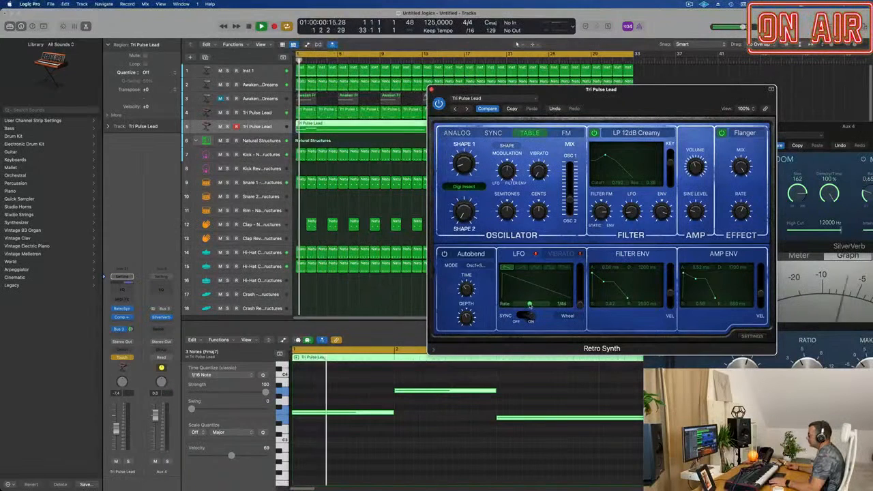
click(402, 410)
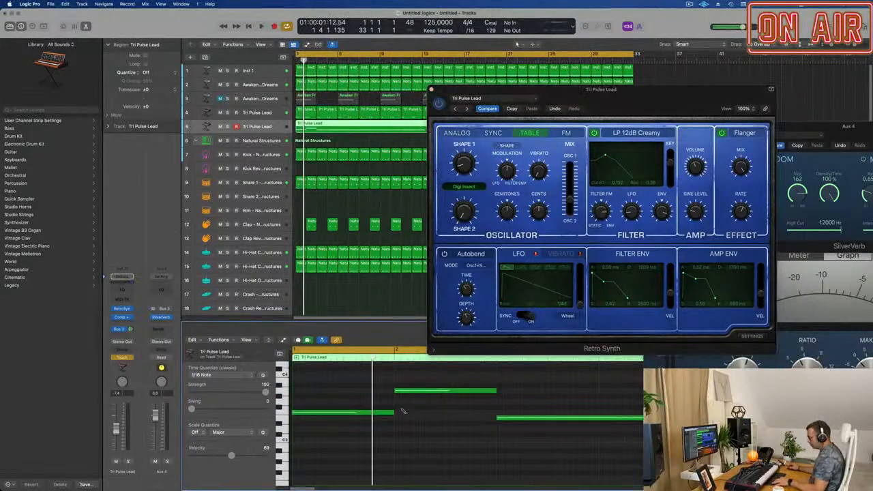
key(space)
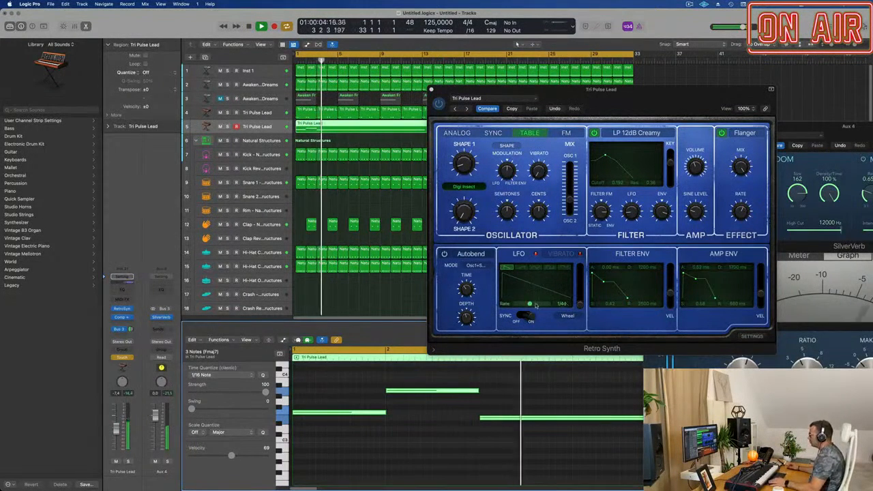
drag(592, 102, 621, 110)
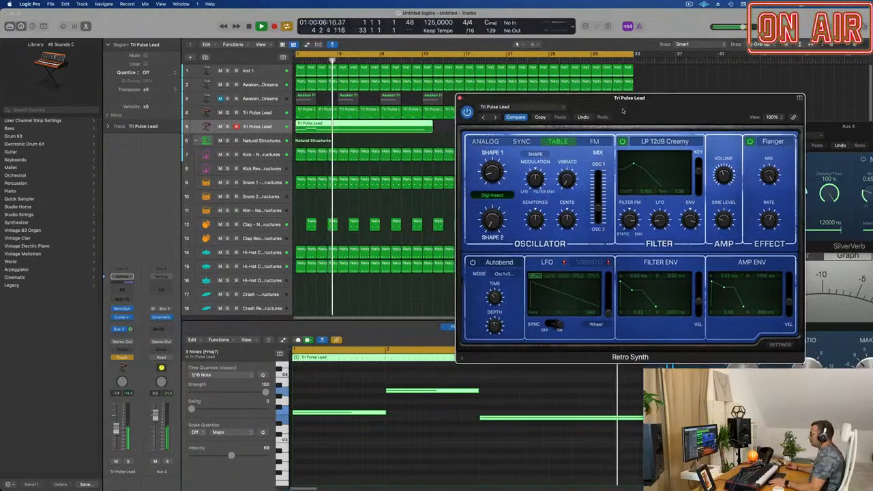
drag(560, 312, 571, 314)
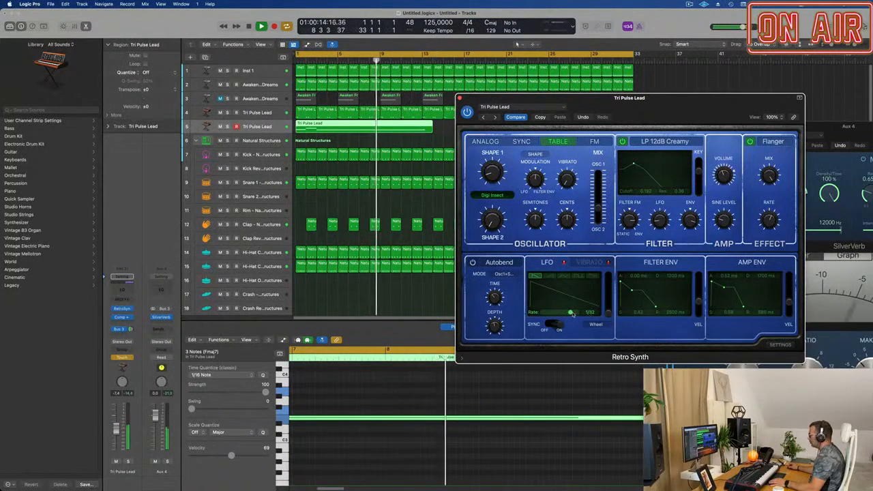
drag(573, 313, 569, 313)
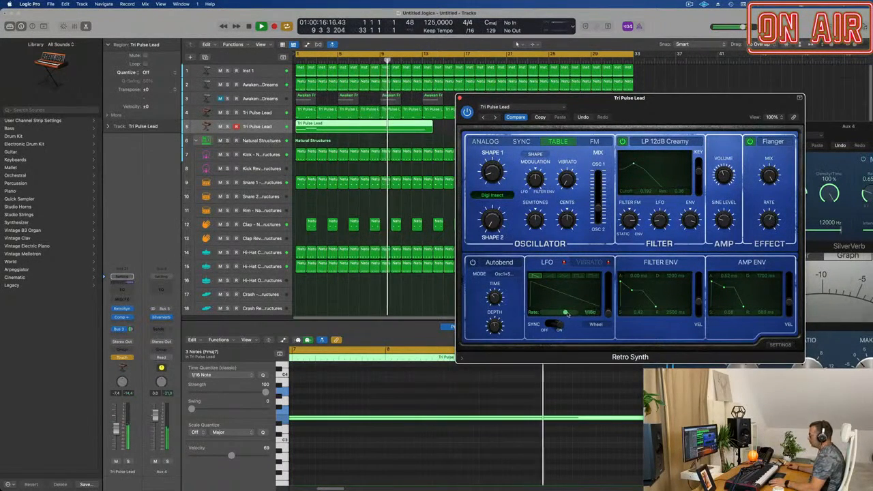
- Play the lead from the start and display the Retro Synth LFO Rate automation lane on track 5
key(Return)
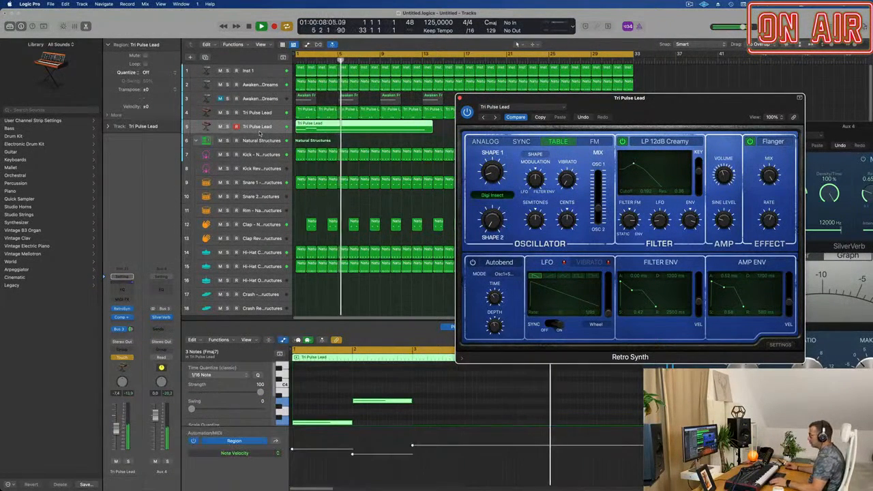
key(a)
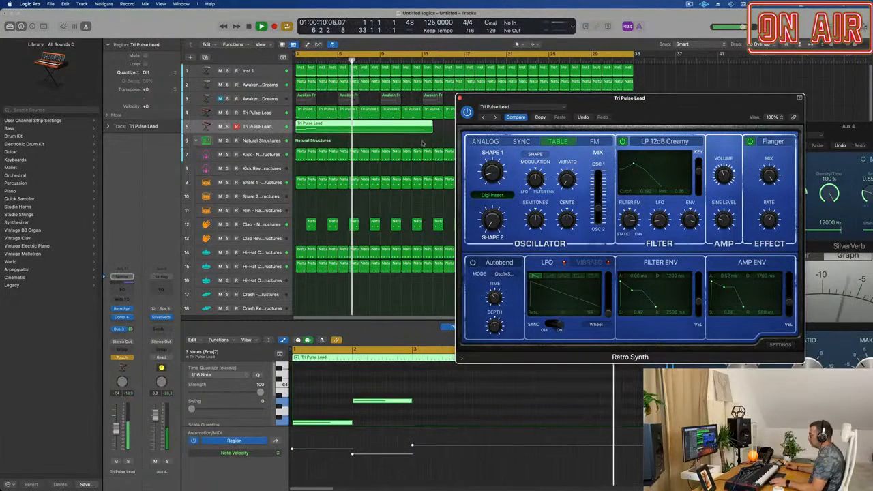
drag(508, 107, 733, 111)
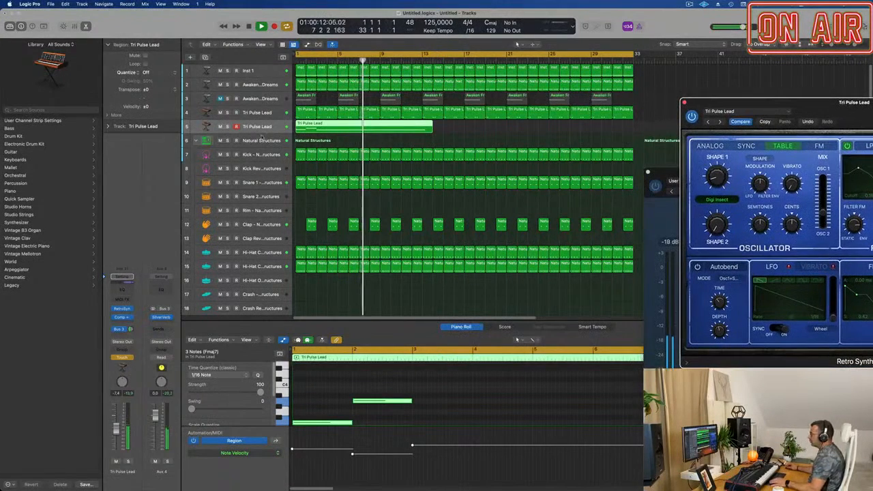
click(263, 133)
key(a)
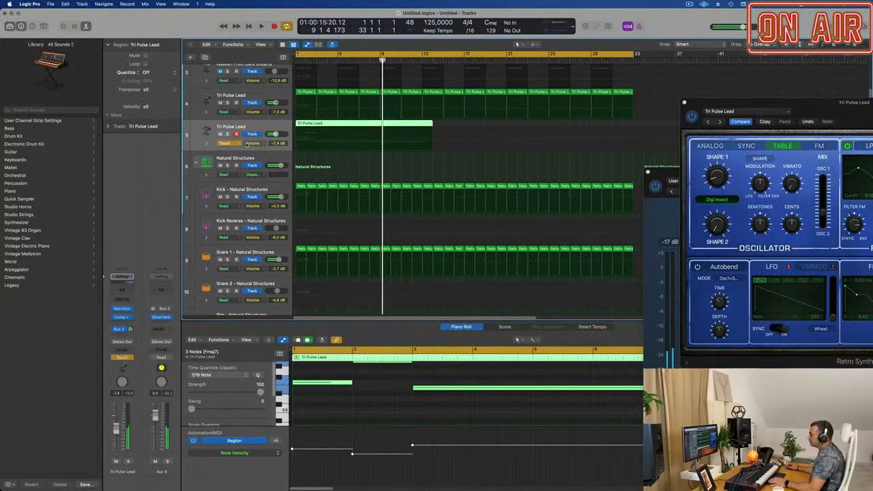
click(252, 145)
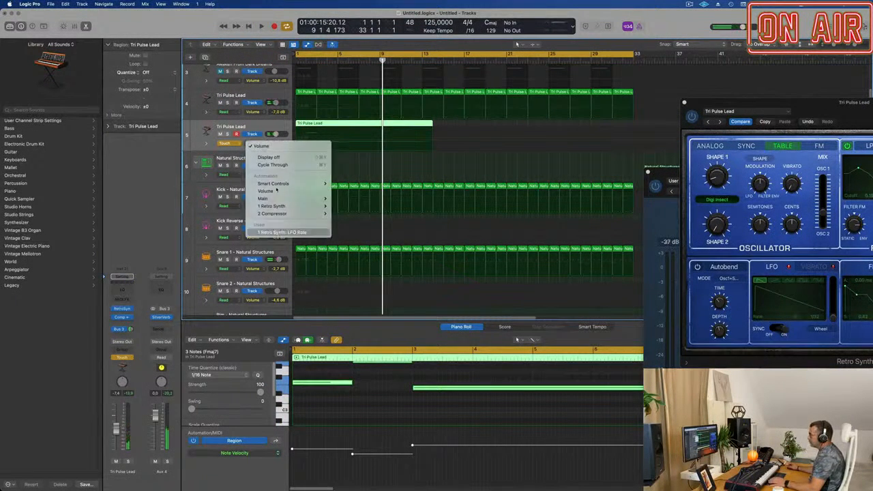
click(282, 232)
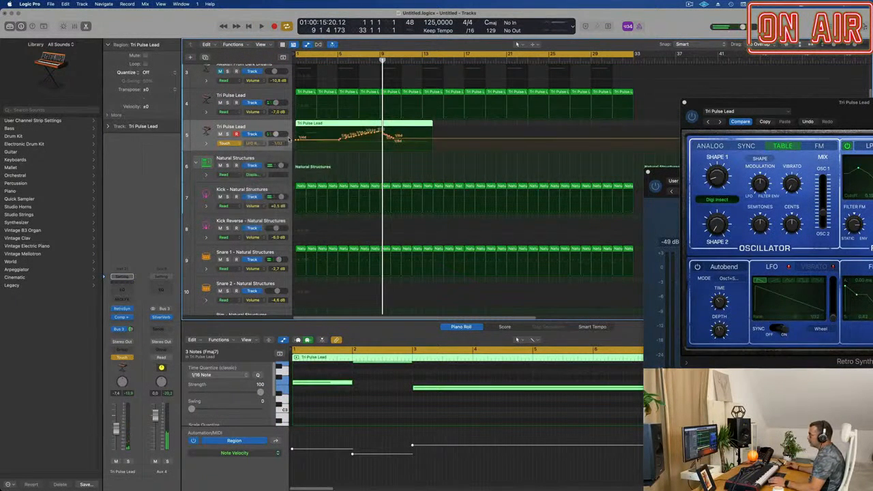
- Set track 5's automation mode to Read and enlarge the track's height
click(231, 144)
click(232, 137)
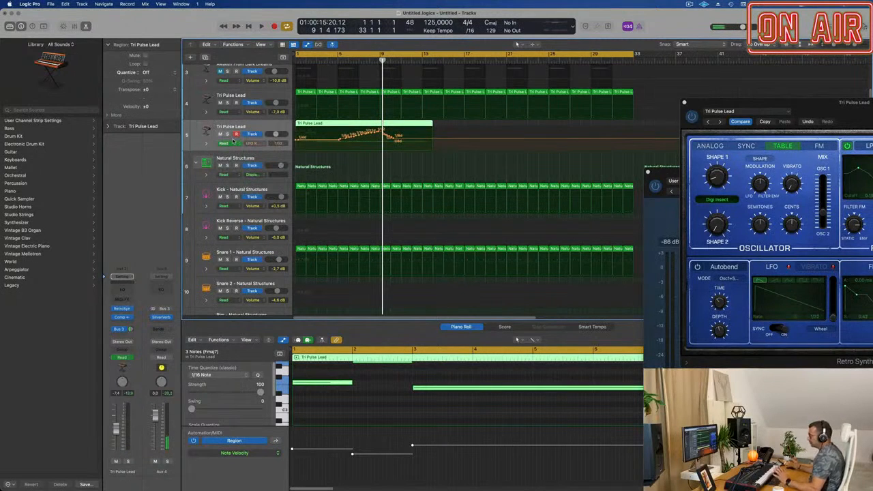
drag(232, 151, 238, 246)
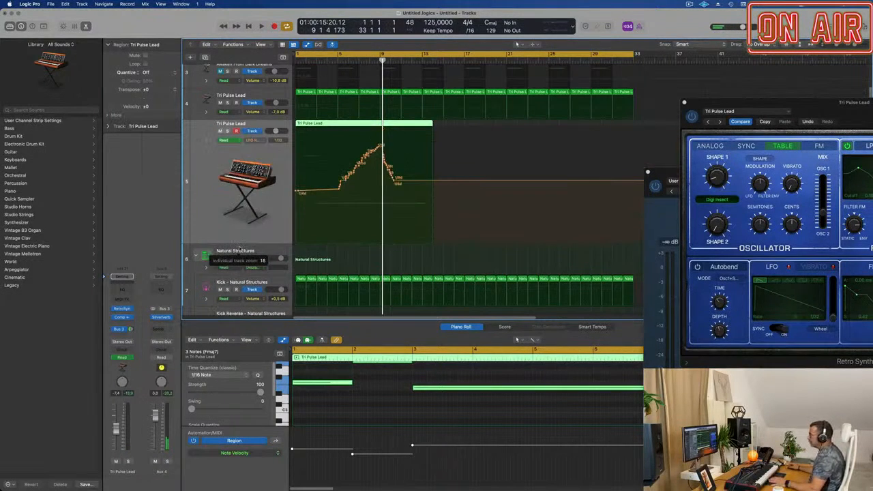
- Reshape the start of track 5's LFO Rate curve with peaks of 1/4 just before bar 2 and 1/8 at bar 3
key(space)
key(super+Right)
key(super+Right)
key(super+Right)
key(super+Right)
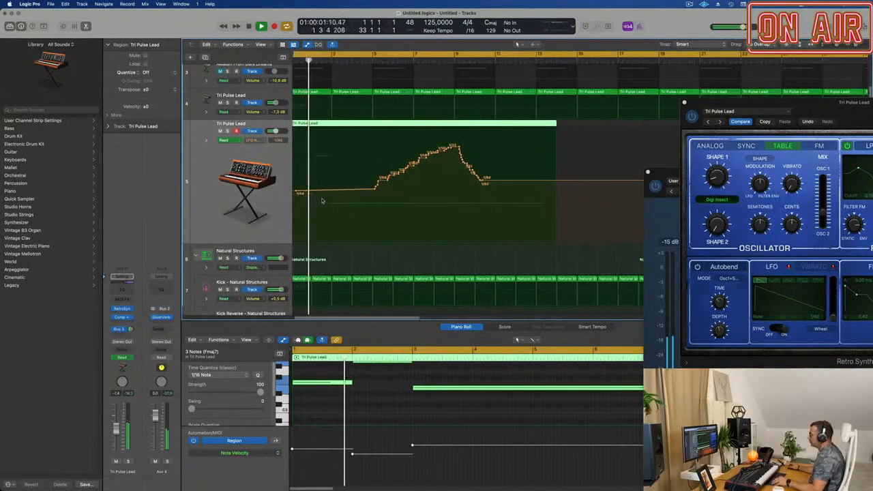
key(super+Left)
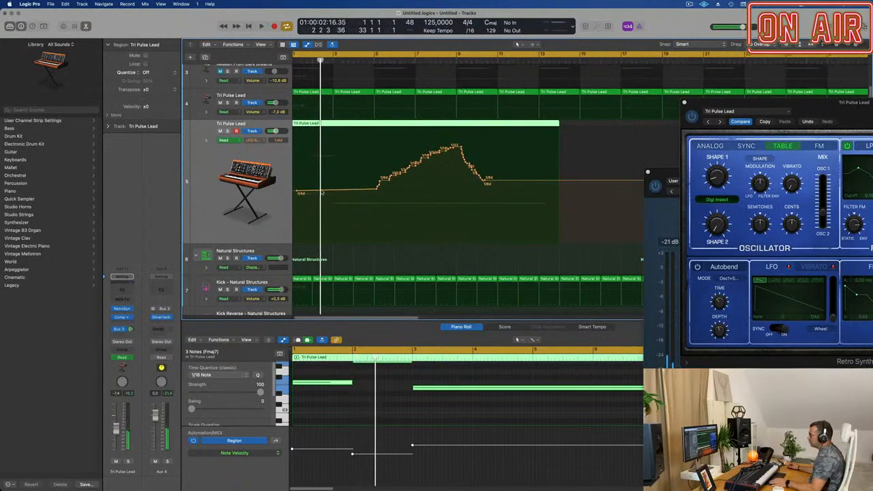
click(321, 193)
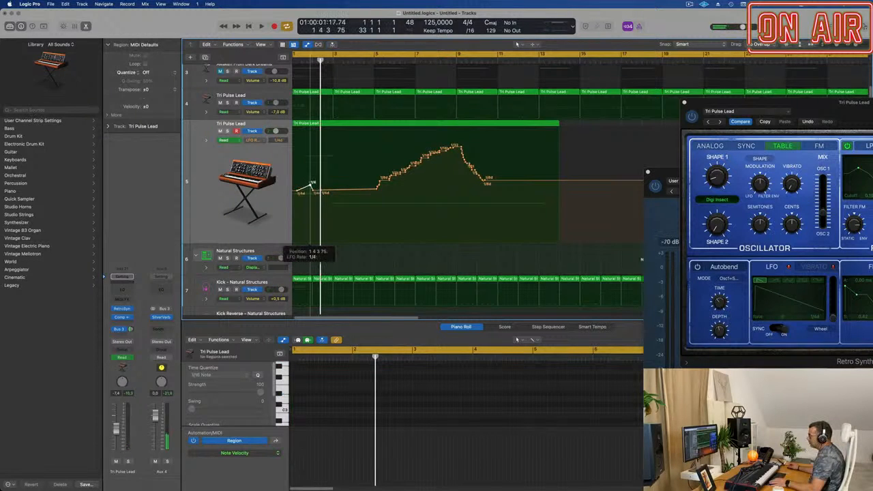
key(space)
scroll(311, 200, up, 4)
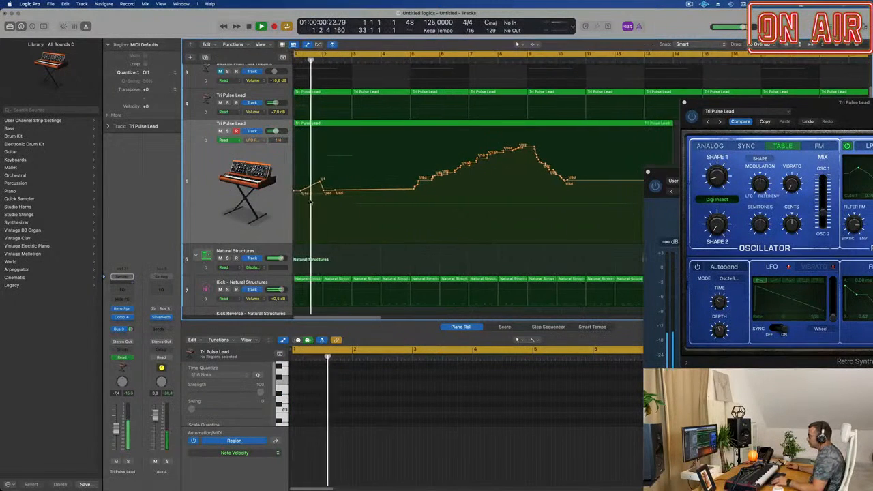
drag(338, 192, 352, 171)
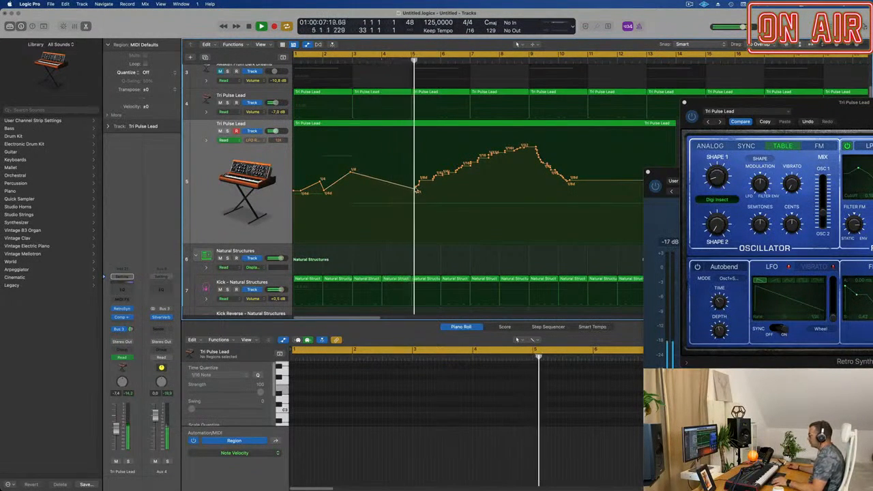
- Add an LFO Rate point of 1/4d just after bar 4 and lower the curve's end to 1/2 near bar 13
click(385, 184)
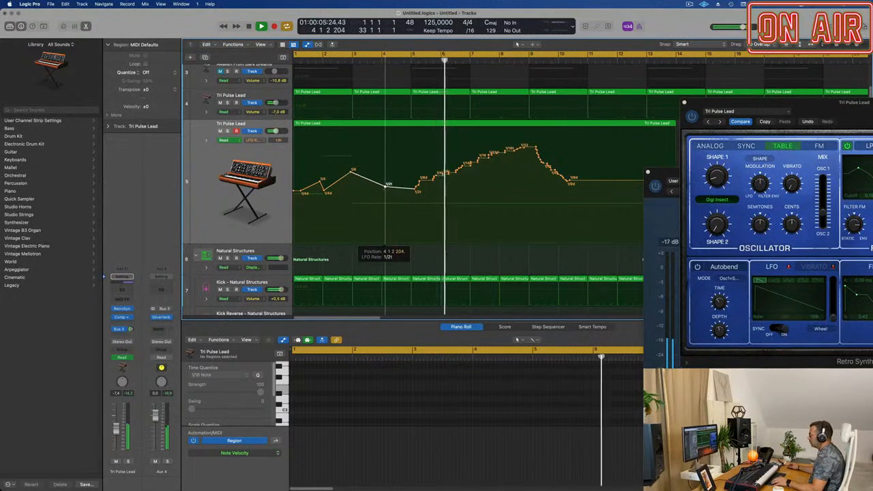
drag(385, 185, 385, 190)
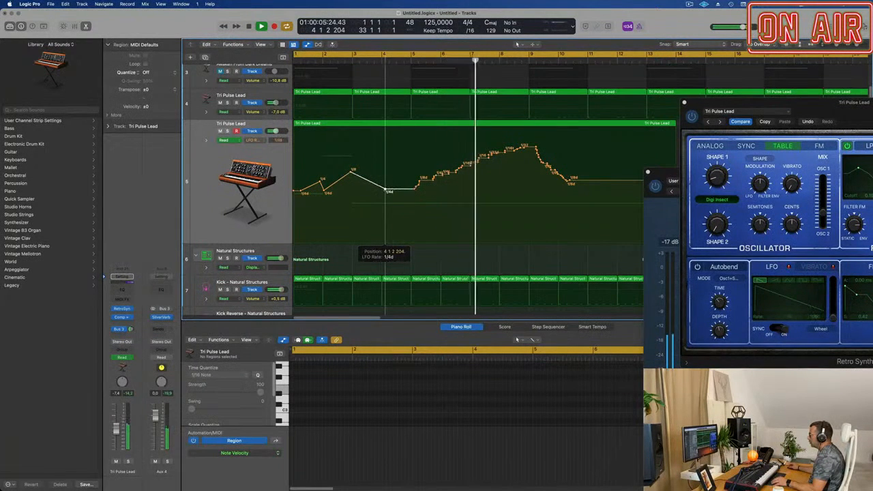
scroll(466, 188, down, 5)
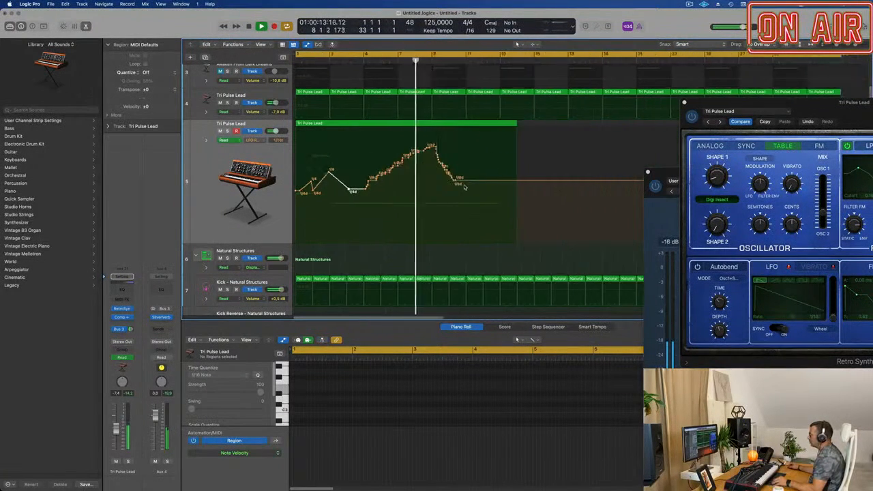
scroll(464, 188, up, 4)
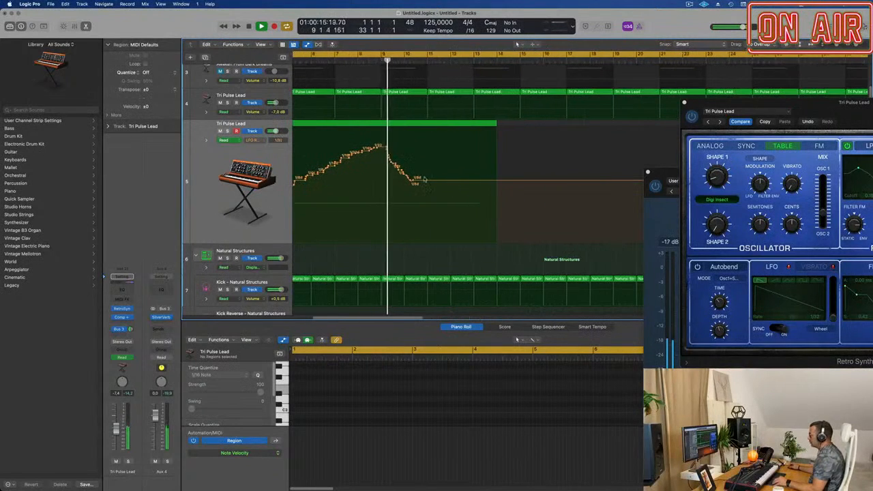
drag(412, 182, 476, 196)
- Play the lead from the start to review the edited LFO Rate curve alongside the Retro Synth window
key(super+Left)
key(super+Left)
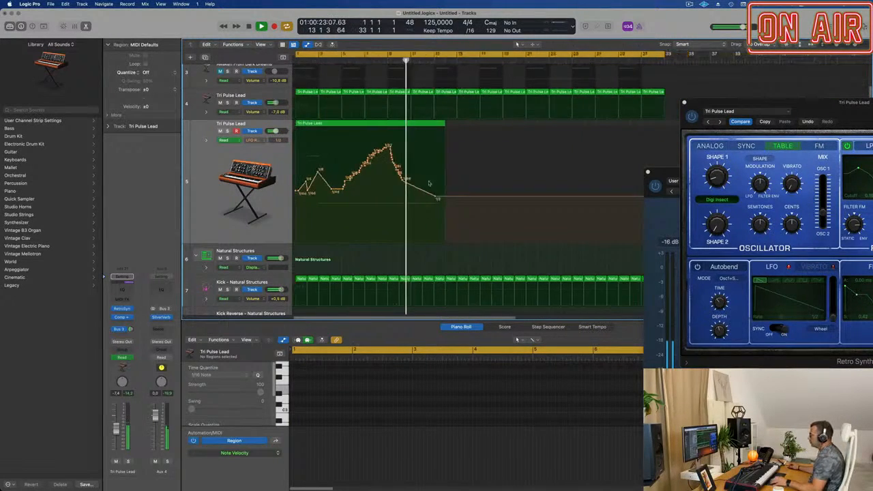
key(Return)
key(super+Right)
key(super+Right)
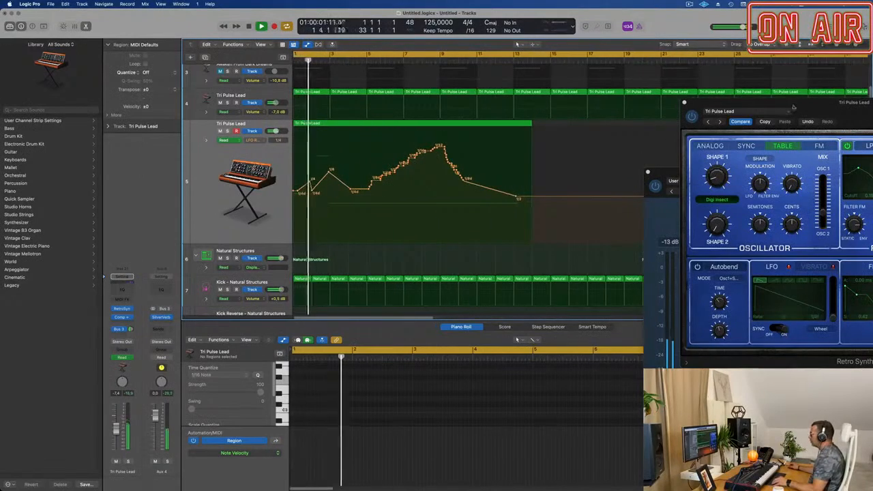
drag(793, 106, 581, 180)
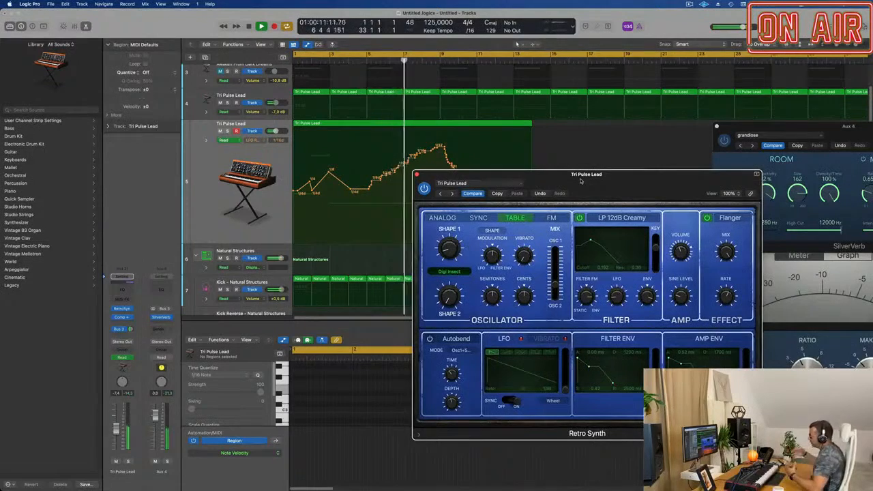
drag(581, 181, 548, 217)
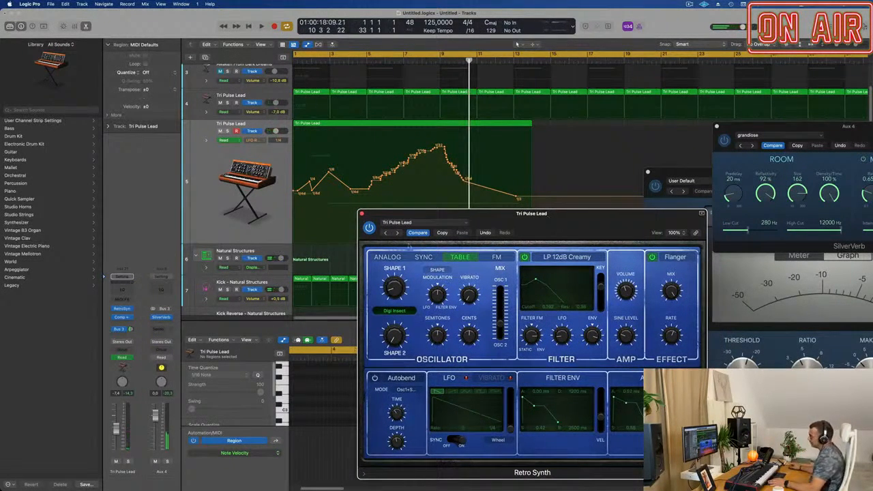
- Switch Retro Synth's oscillator to Analog and play the lead from the start to hear it
click(386, 257)
key(Return)
key(space)
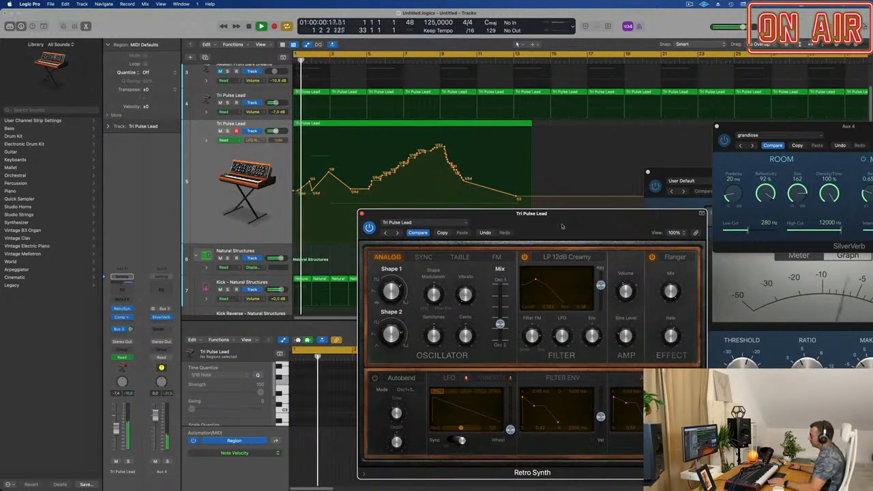
drag(564, 220, 500, 205)
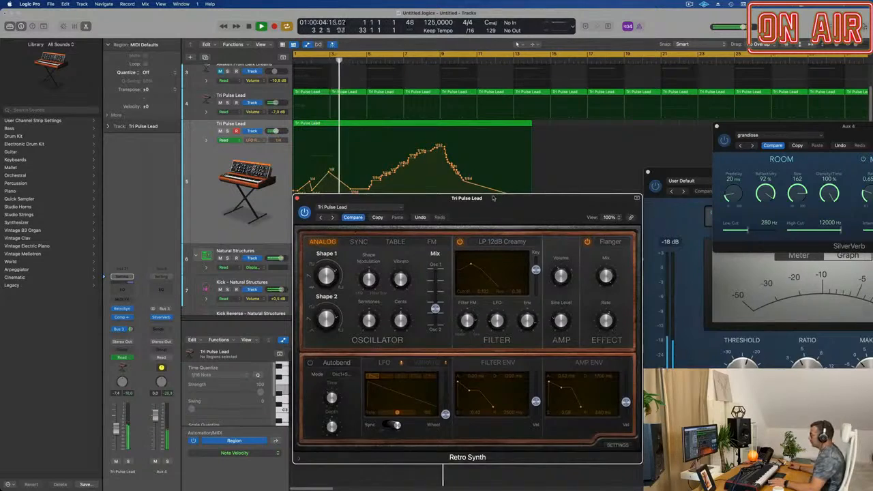
drag(493, 198, 516, 260)
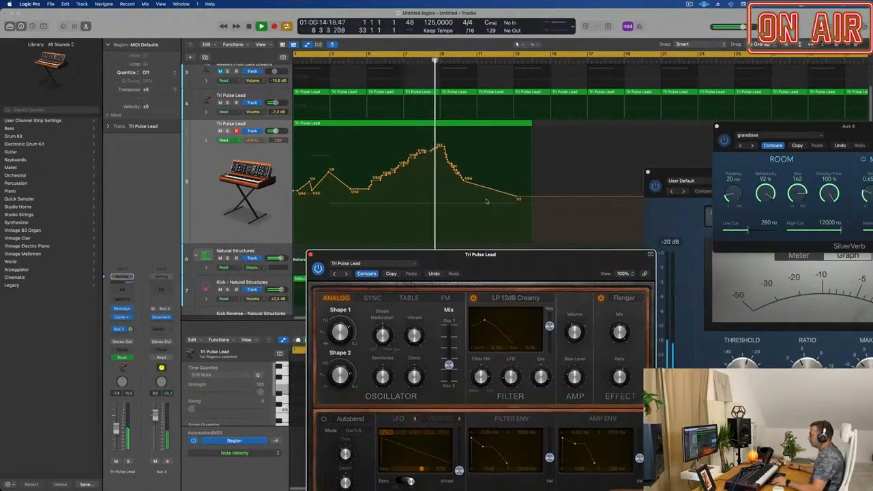
- Split track 5's Tri Pulse Lead region at bar 13, splitting the notes that cross the point, and discard the leftover end
scroll(484, 199, down, 1)
scroll(471, 130, down, 2)
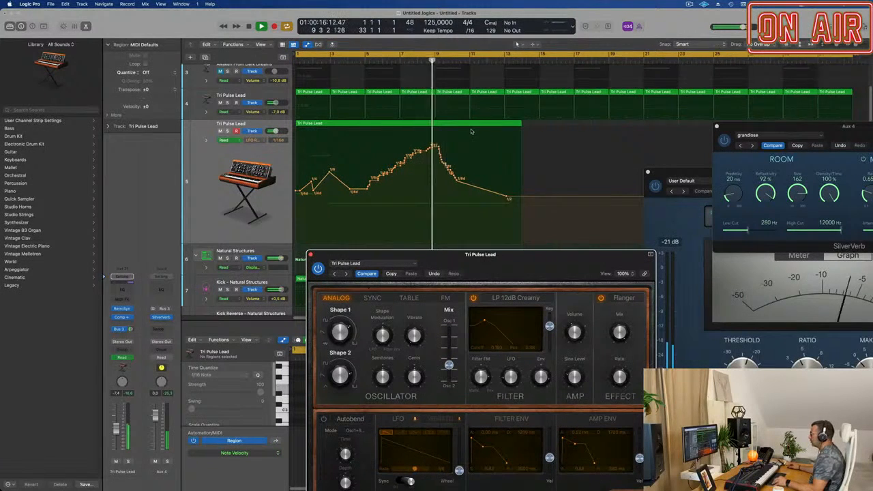
scroll(450, 130, up, 4)
scroll(450, 133, down, 2)
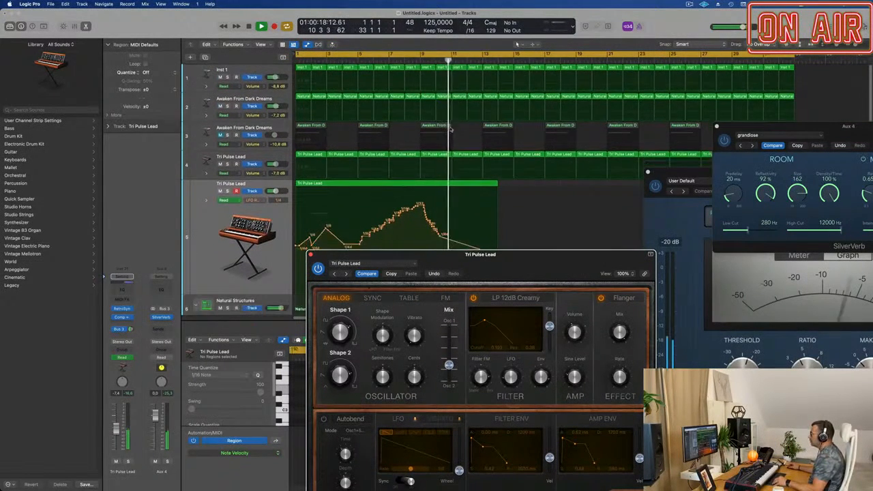
scroll(438, 134, down, 2)
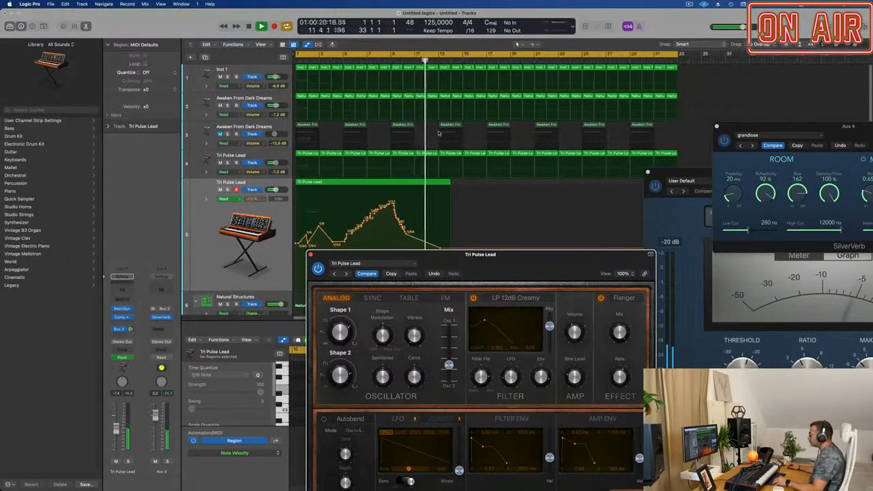
scroll(433, 140, down, 3)
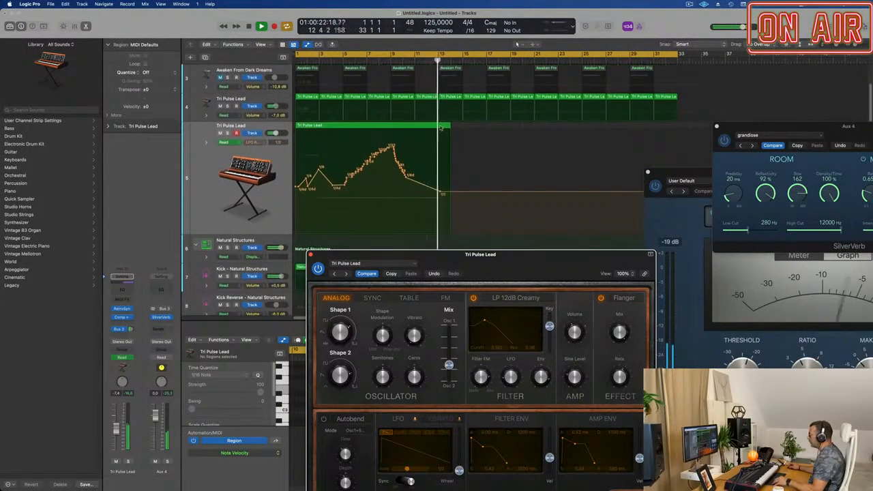
click(439, 127)
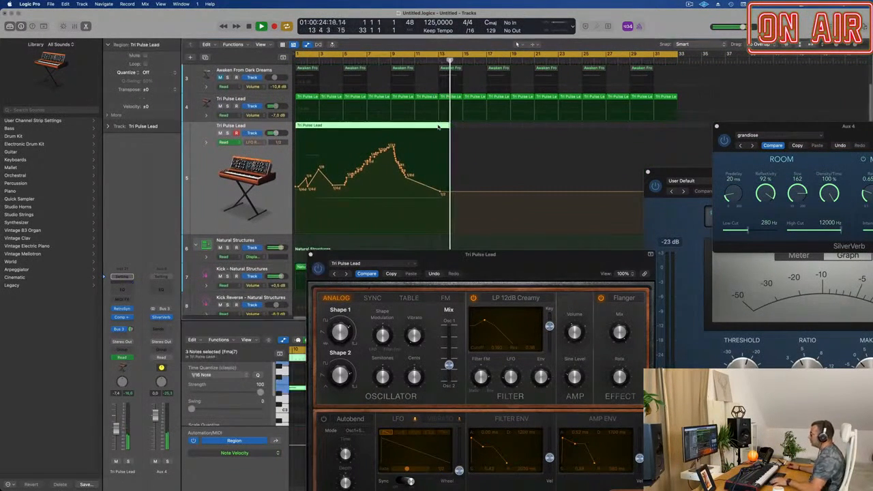
key(x)
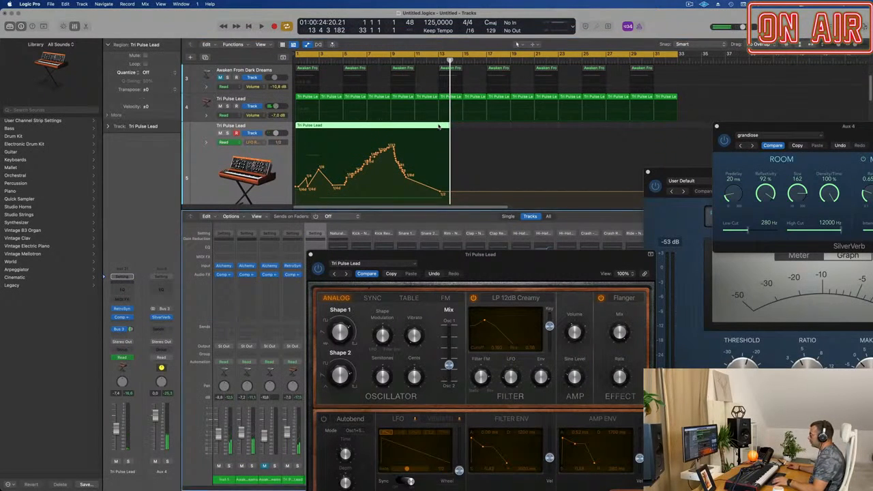
key(p)
key(super+t)
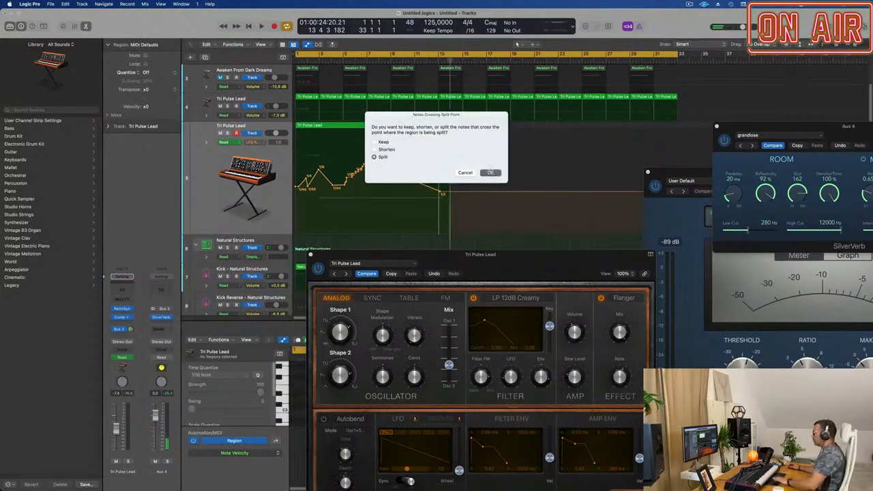
click(490, 172)
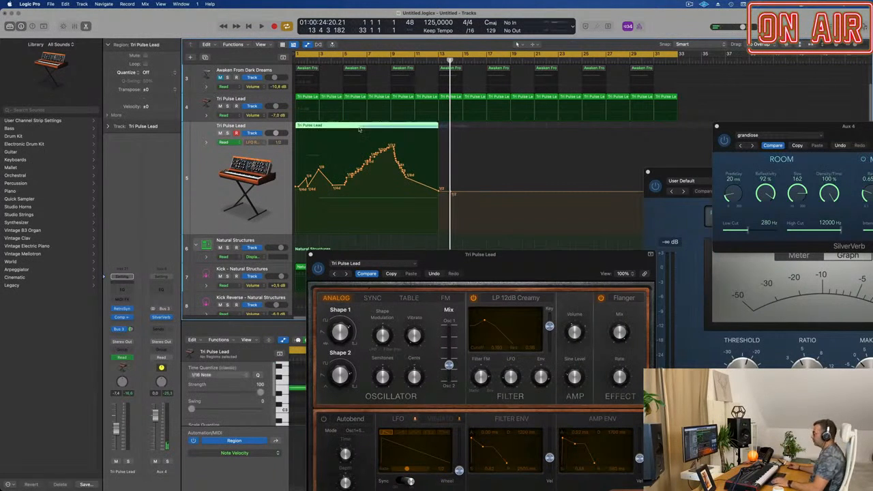
- Repeat the trimmed track 5 lead region once and move the copy to start at bar 17
key(super+r)
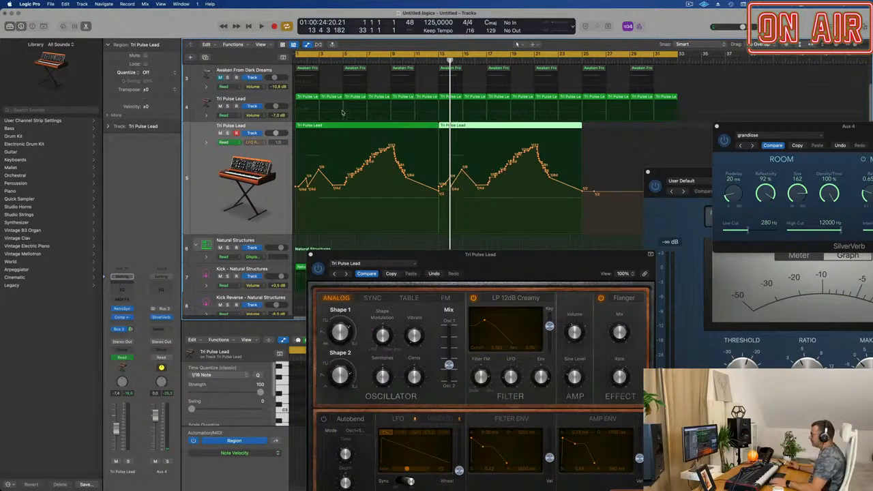
key(space)
scroll(419, 117, down, 3)
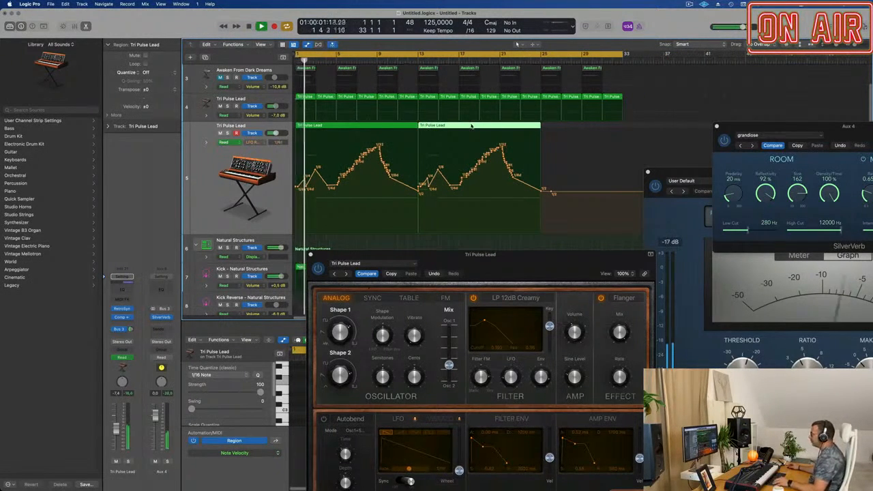
drag(470, 125, 510, 128)
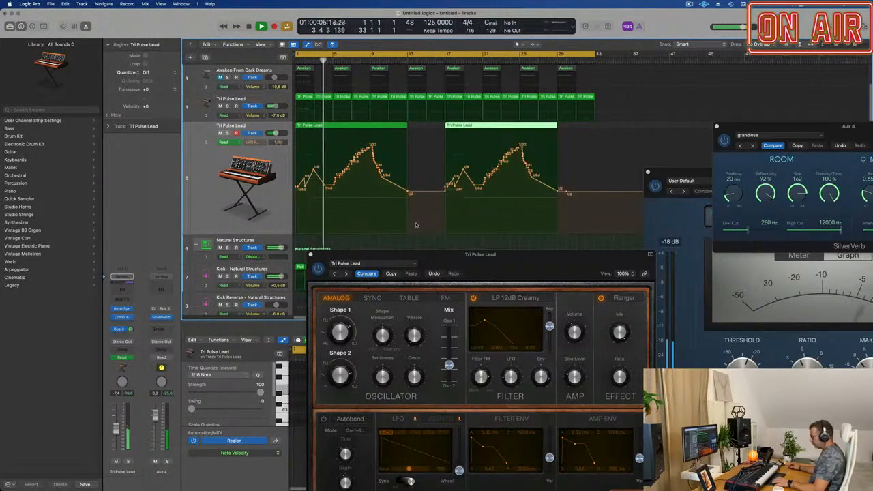
- Hide the lower editor, reposition the Retro Synth window, and lower the cutoff of its LP 12dB Creamy filter
key(x)
key(x)
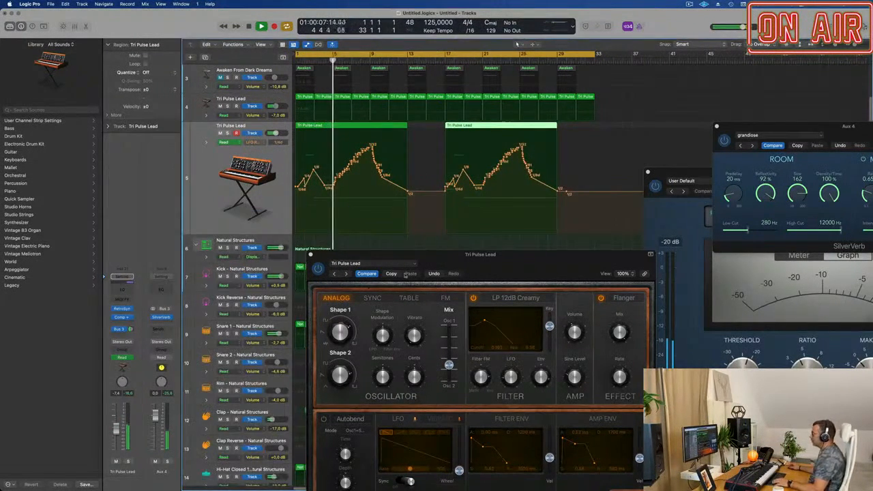
drag(472, 258, 639, 131)
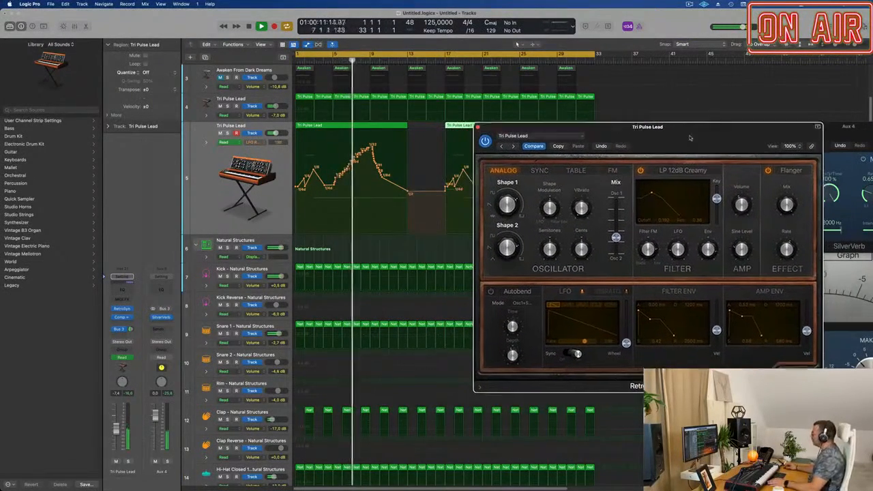
drag(690, 139, 634, 130)
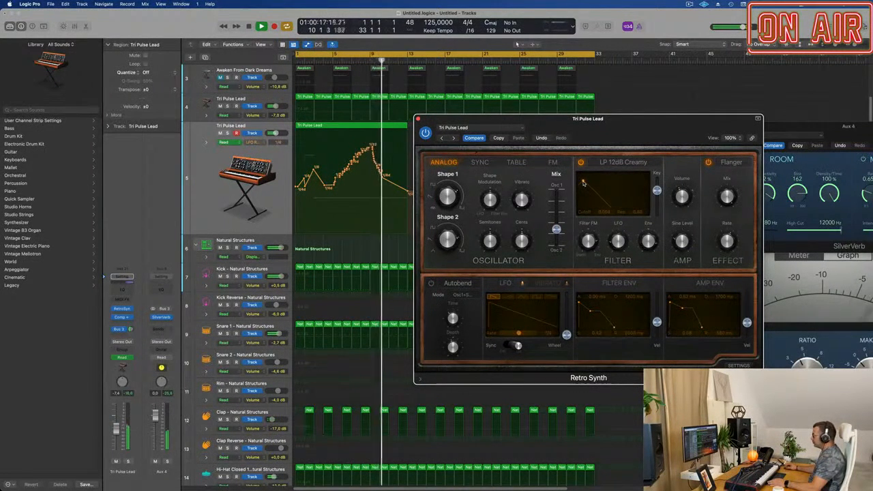
- Play the lead from the start to hear the filter change, keeping the Retro Synth window clear of the first region
key(Return)
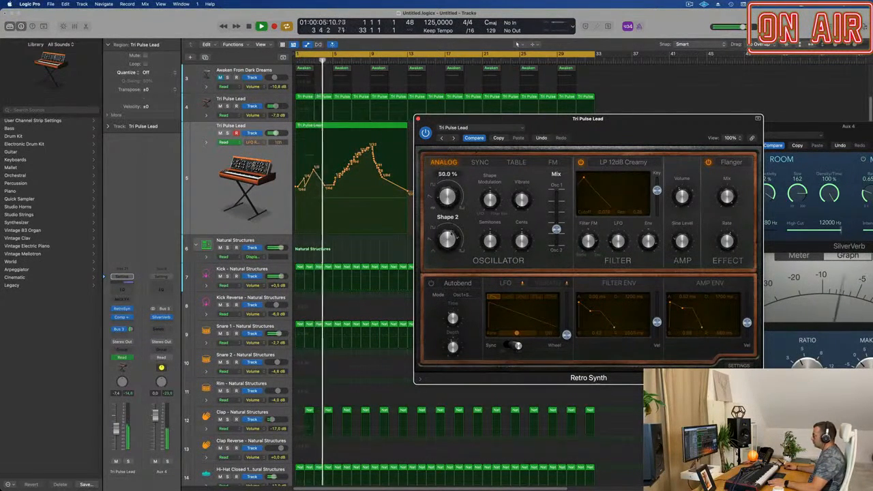
key(space)
key(space)
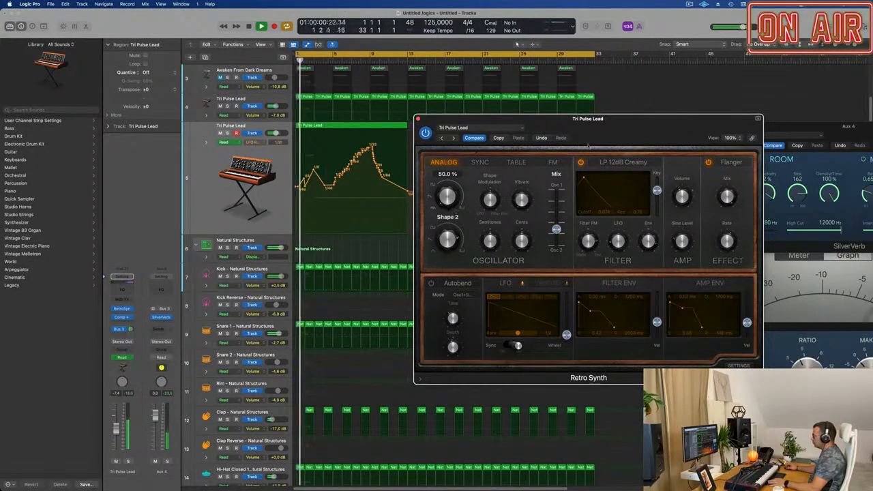
drag(587, 145, 611, 162)
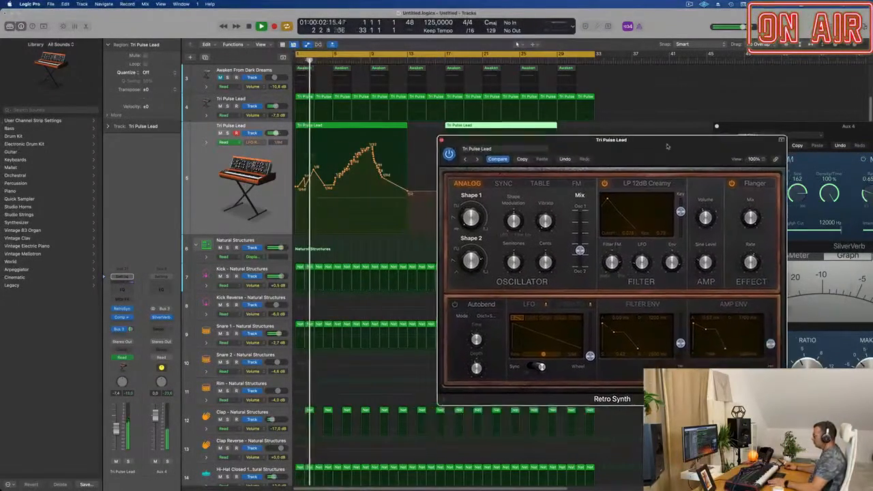
drag(667, 146, 699, 131)
- Add a Bus 1 Delay send to track 5's Tri Pulse Lead and raise its send level
click(215, 199)
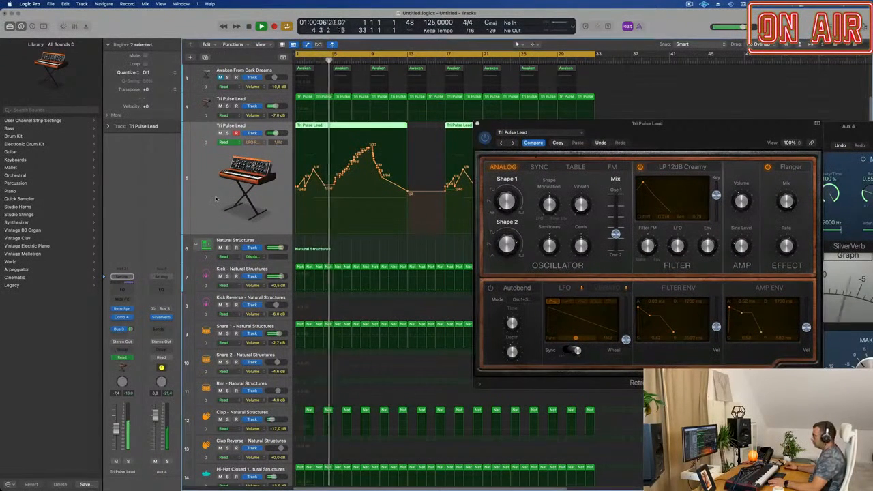
click(117, 331)
mouse_move(140, 345)
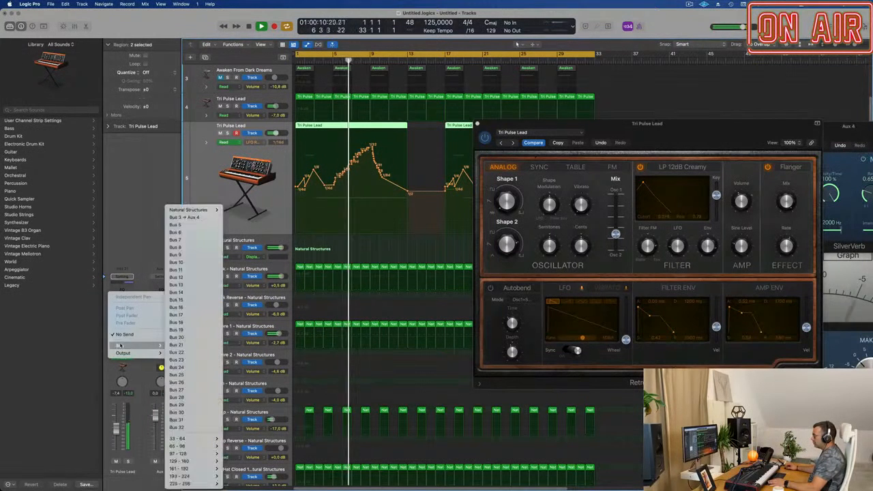
click(187, 225)
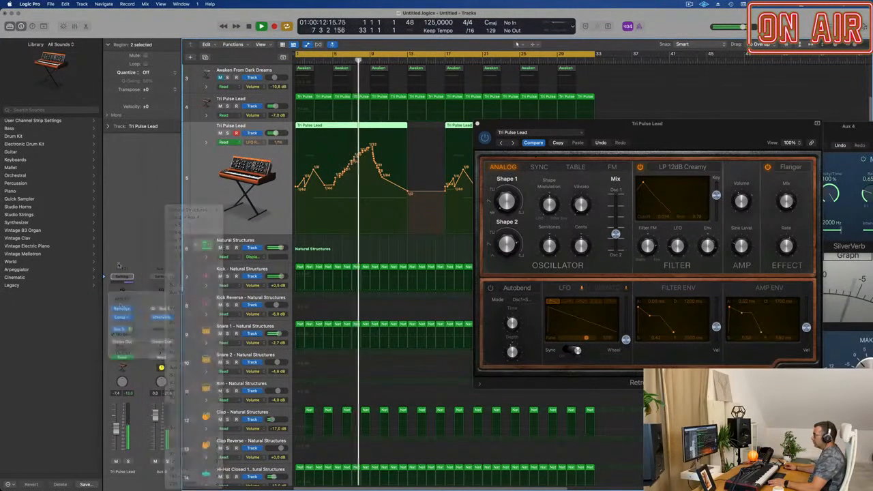
click(118, 330)
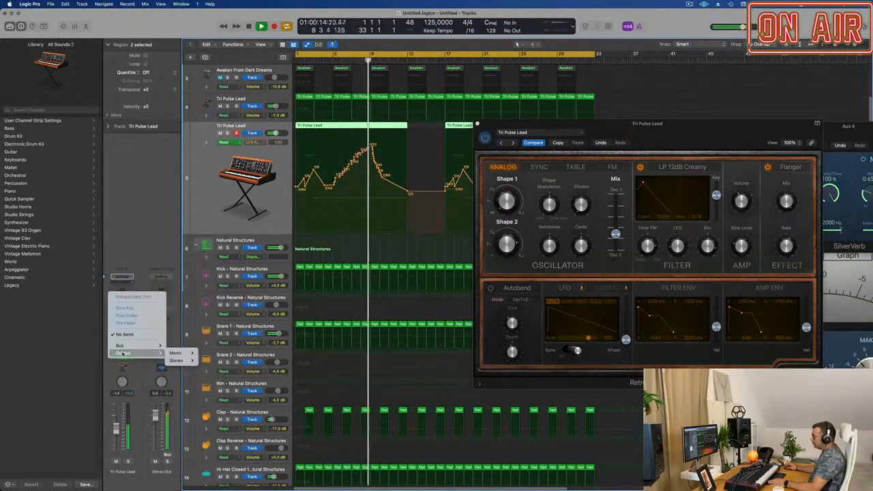
mouse_move(140, 345)
mouse_move(205, 210)
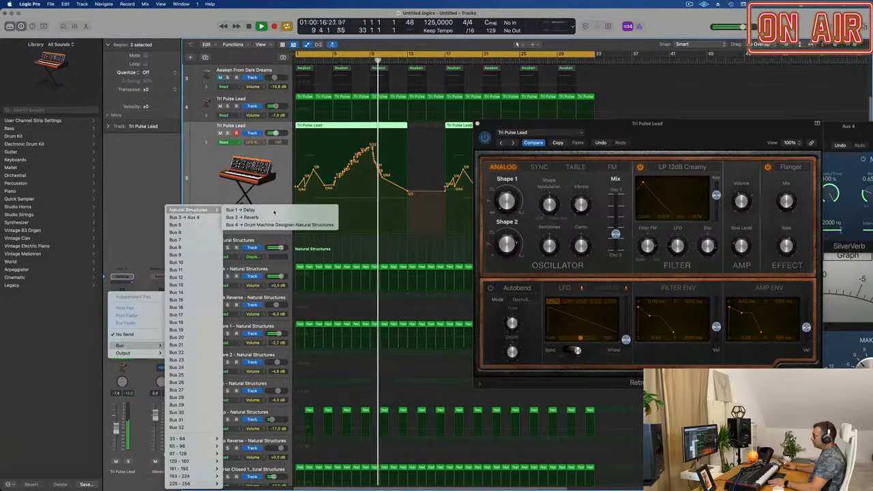
click(276, 210)
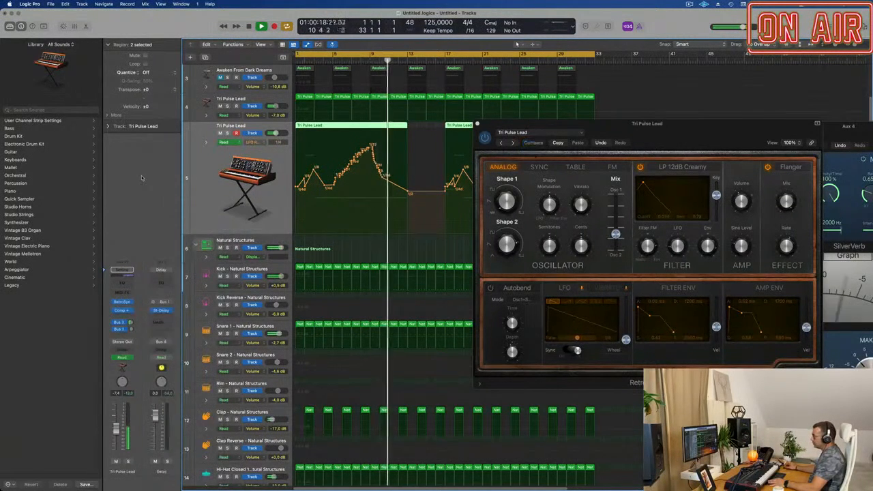
key(space)
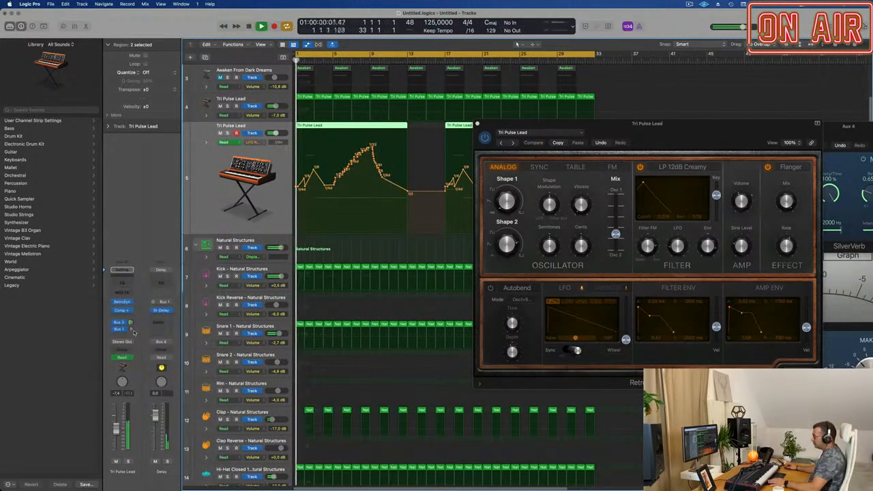
mouse_move(132, 330)
mouse_down()
mouse_move(135, 312)
mouse_move(135, 324)
mouse_up()
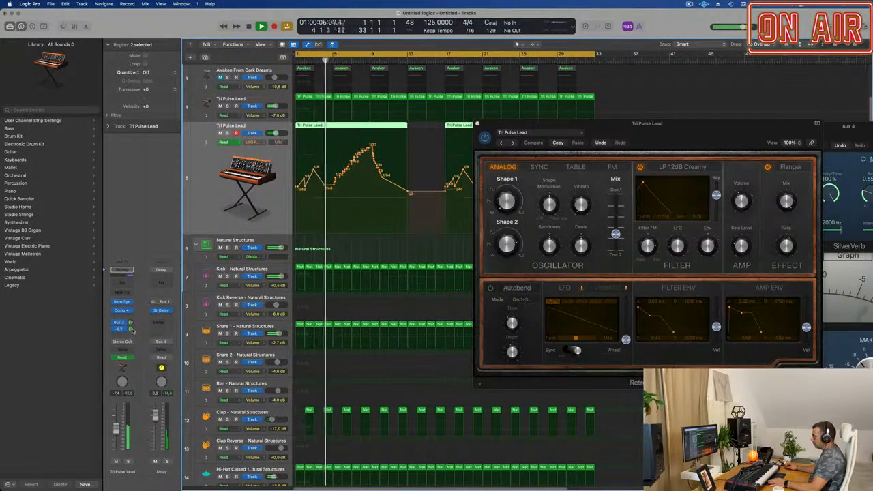
- Adjust the Flanger mix in track 5's Retro Synth during playback
drag(724, 133, 793, 116)
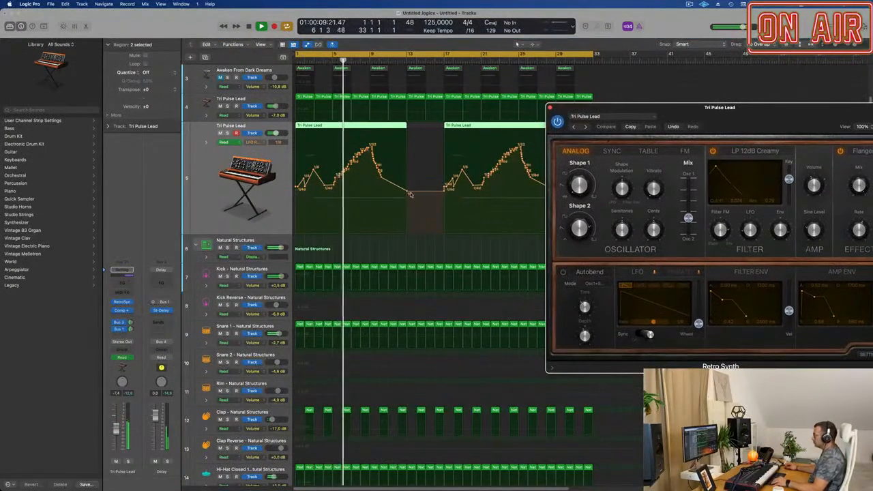
scroll(416, 188, up, 3)
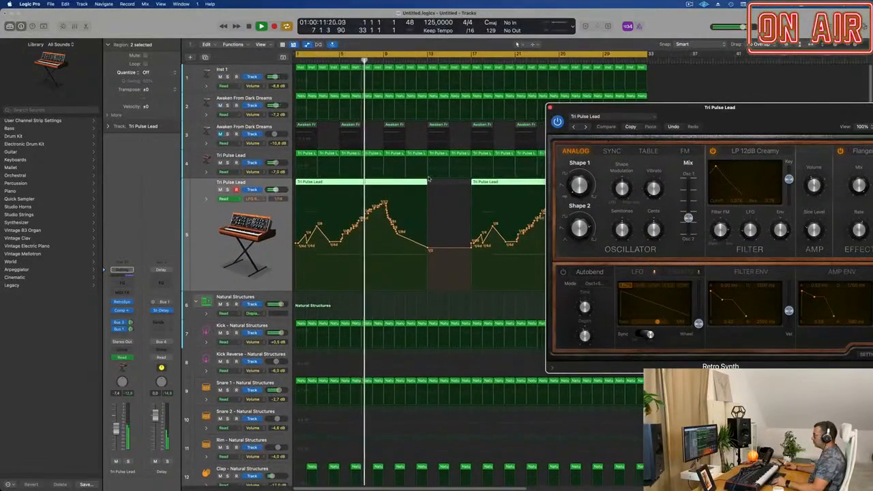
drag(726, 118, 652, 137)
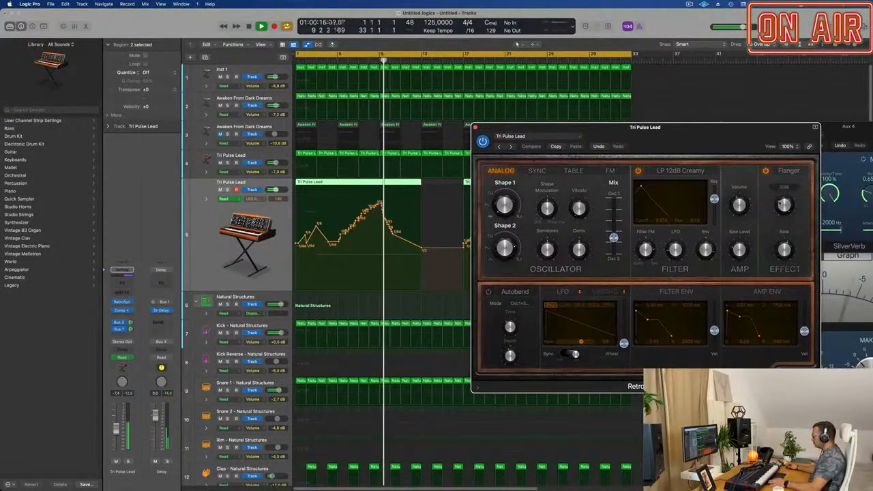
drag(783, 205, 781, 221)
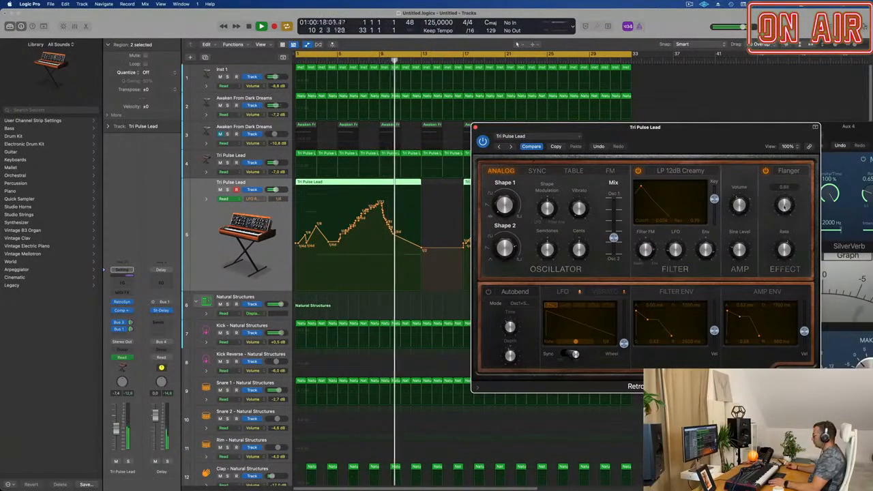
- Close the Retro Synth window and play the arrangement from the start with track 3, Awaken From Dark Dreams, unmuted
click(690, 3)
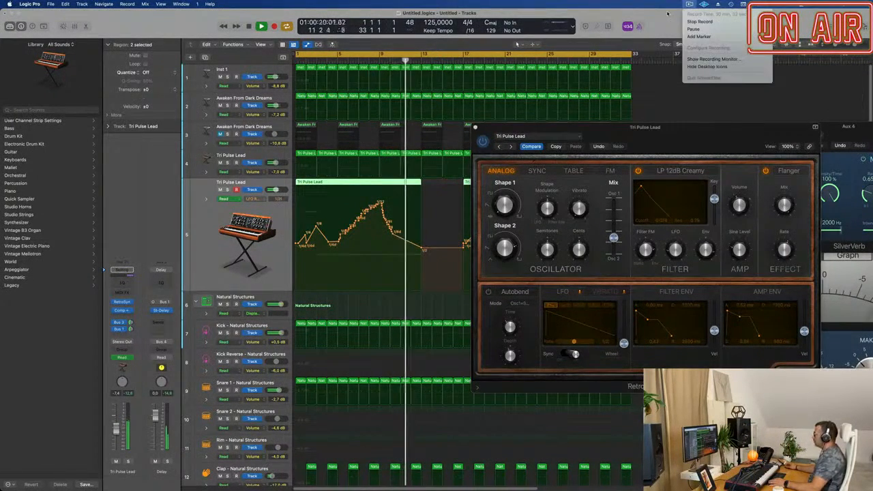
click(690, 129)
mouse_move(690, 129)
mouse_down()
mouse_move(605, 130)
mouse_move(620, 142)
mouse_move(566, 156)
mouse_move(694, 133)
mouse_up()
click(479, 131)
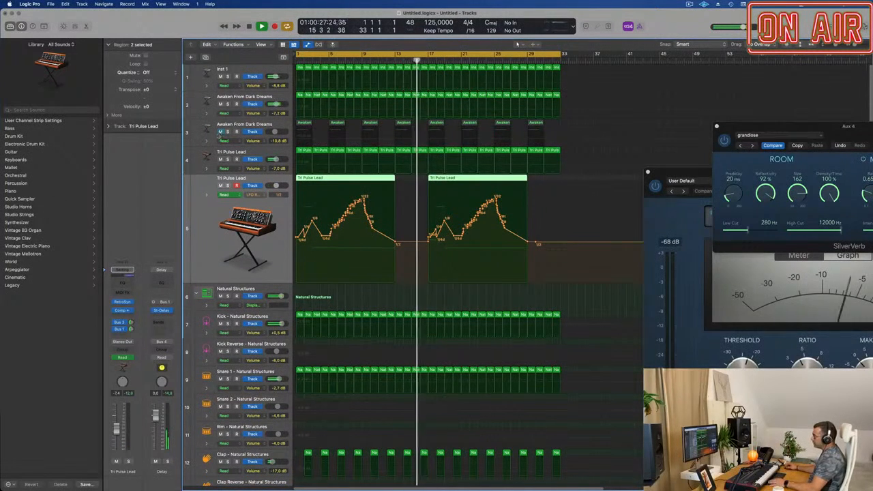
key(Return)
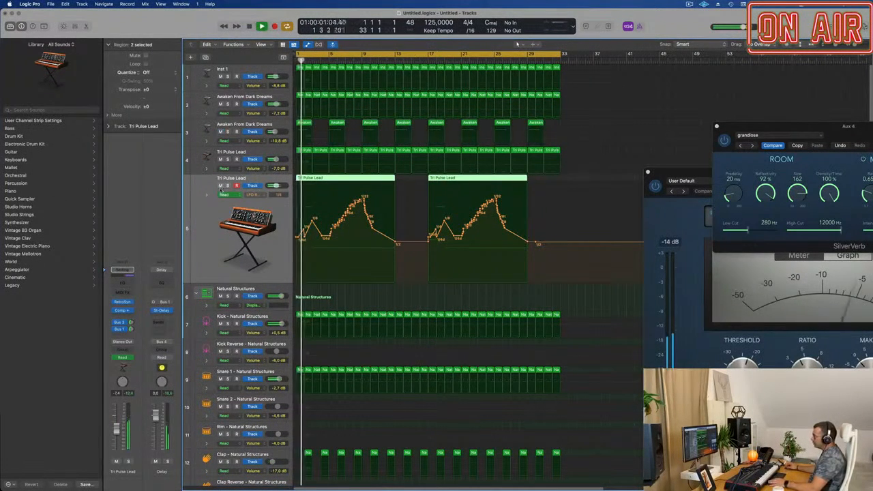
- Compare the arrangement from the start with track 5's lead muted and unmuted, and select track 3
click(221, 186)
key(Return)
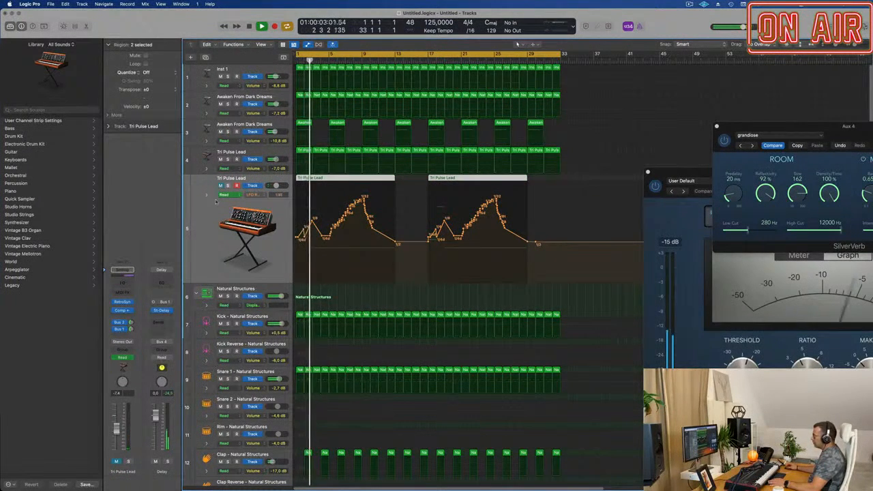
click(221, 186)
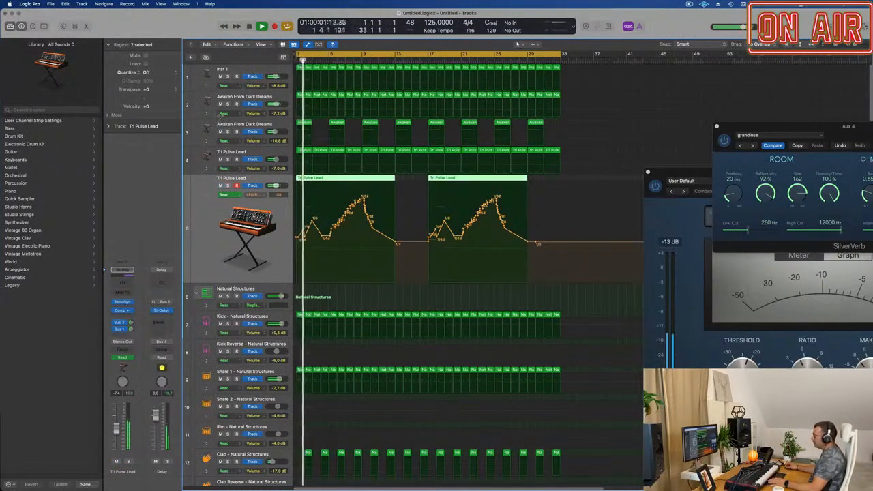
click(213, 126)
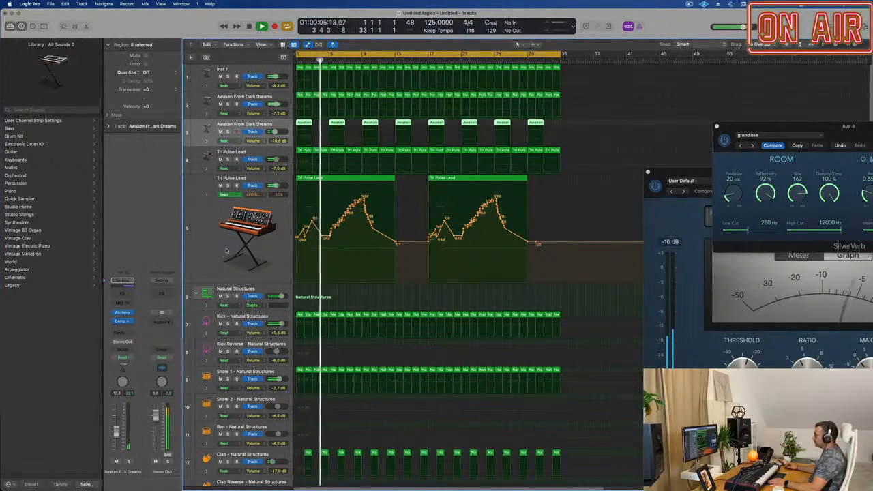
- Mute both Tri Pulse Lead tracks, select track 1, Inst 1, and solo it for playback from the start
key(super+Up)
key(super+Up)
key(super+Up)
key(super+Up)
key(super+Up)
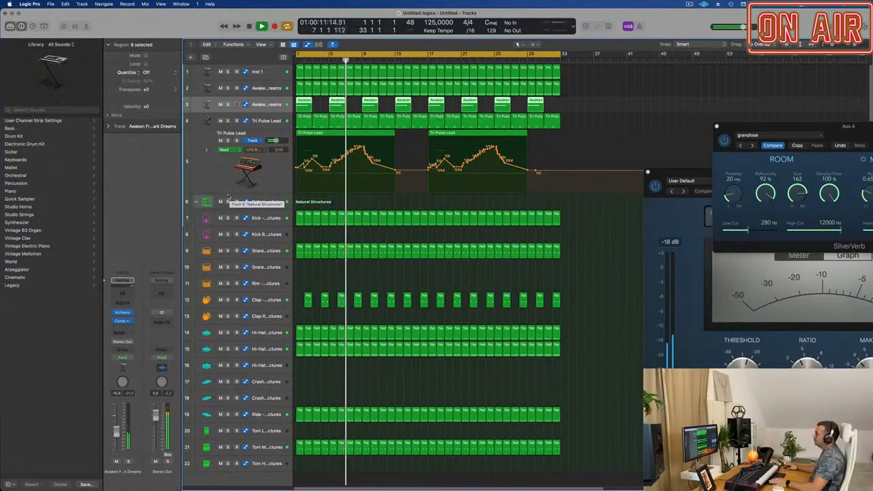
click(270, 73)
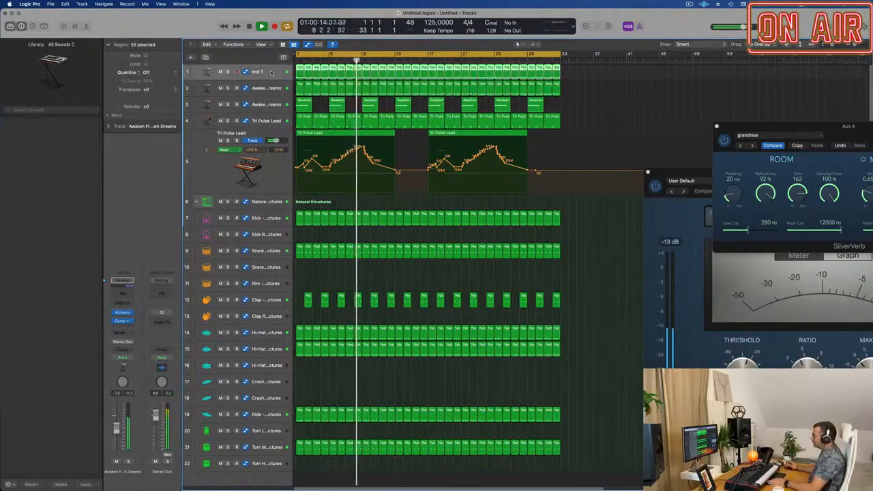
click(221, 121)
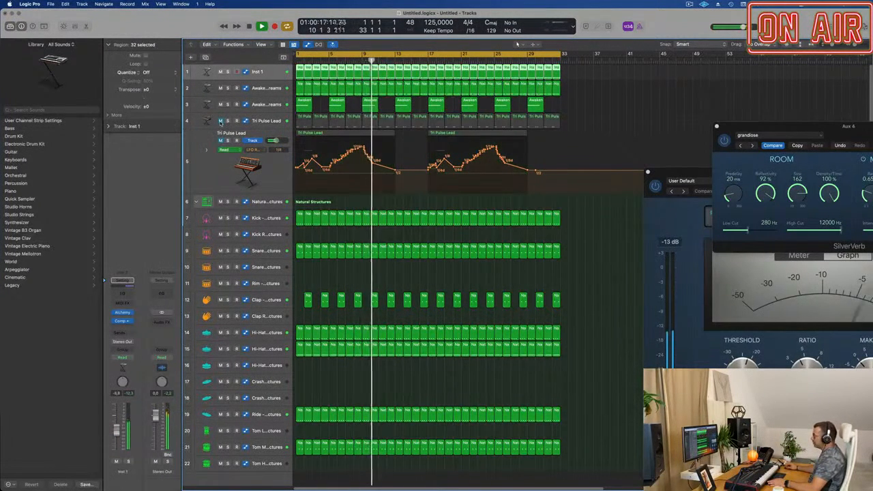
key(Return)
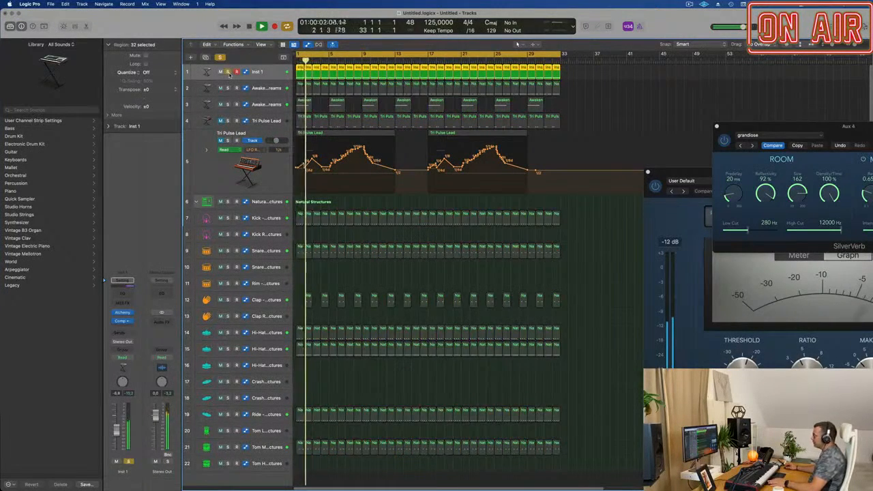
- Add a Channel EQ to Inst 1 with a low cut at 121 Hz, 12 dB/Oct and Q 0.98
click(123, 294)
click(313, 138)
drag(318, 167, 410, 166)
mouse_move(384, 240)
mouse_down()
mouse_move(401, 227)
mouse_move(428, 225)
mouse_up()
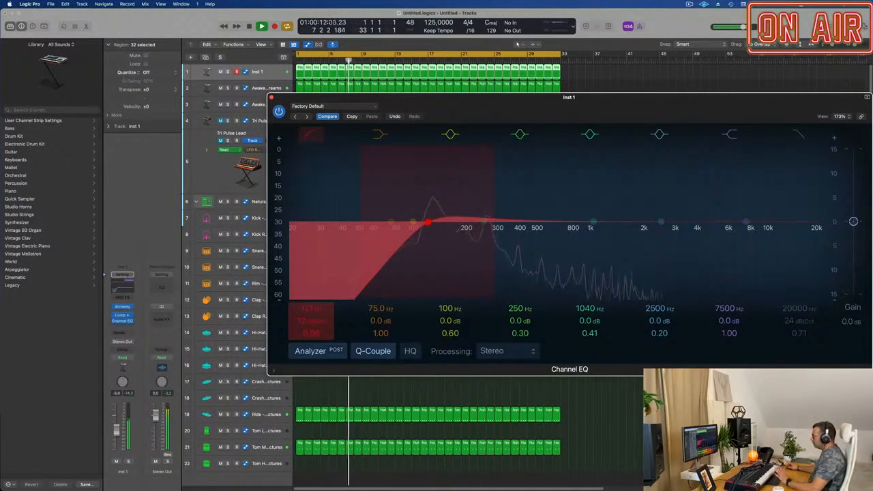
drag(511, 102, 482, 165)
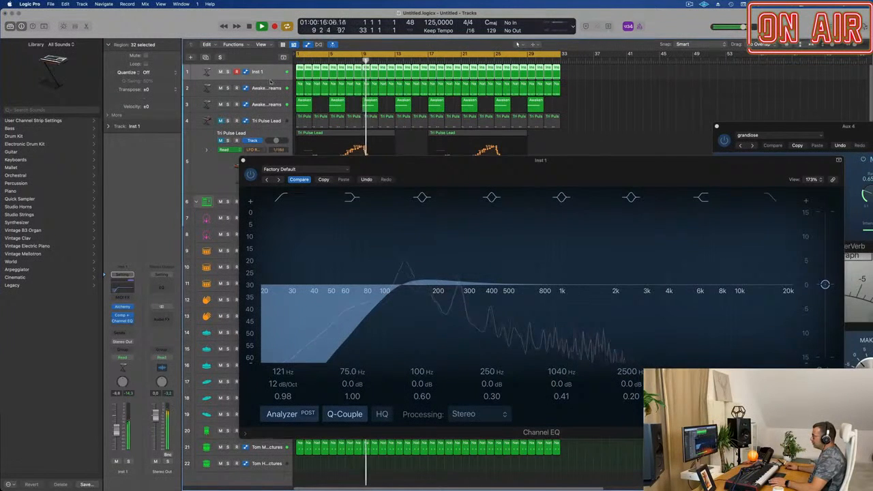
- Enlarge track 1 with automation shown and record a Cutoff movement in Inst 1's Alchemy using Touch mode
drag(270, 79, 270, 90)
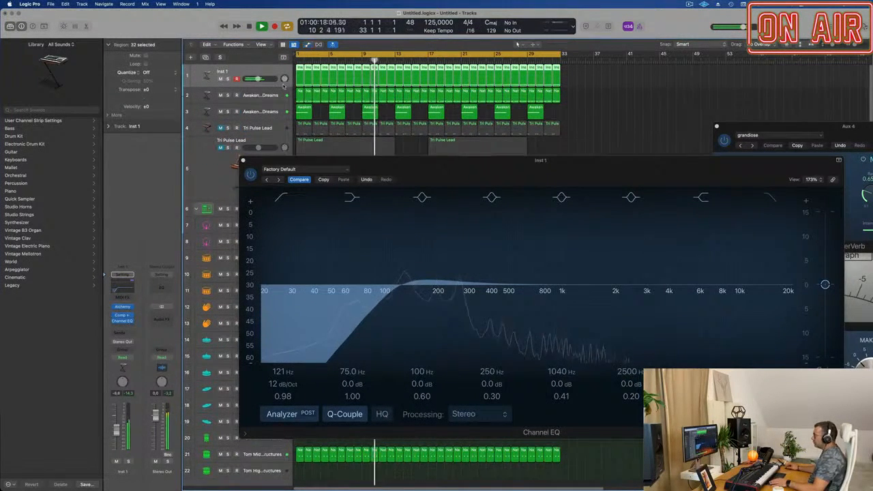
key(a)
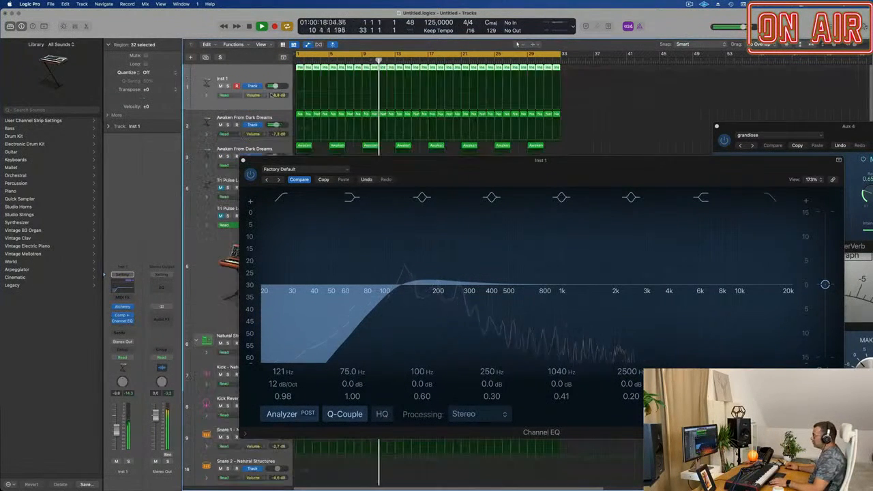
click(254, 95)
click(158, 293)
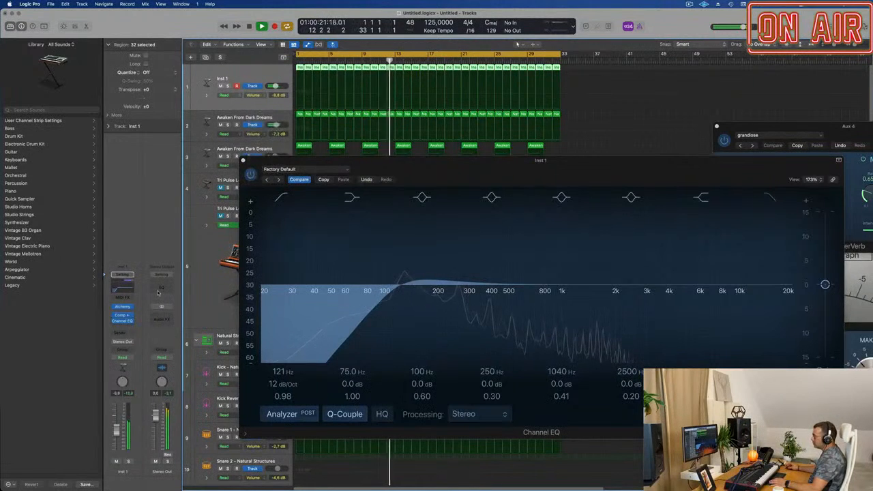
click(122, 309)
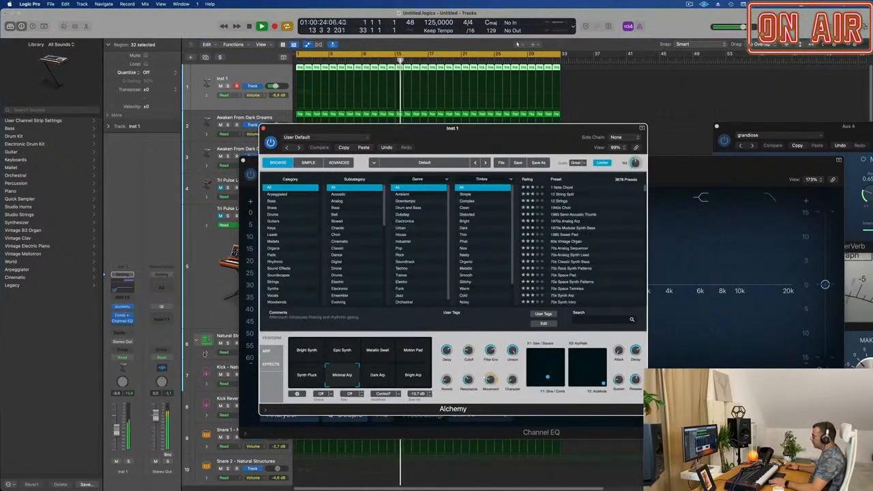
drag(466, 131, 505, 118)
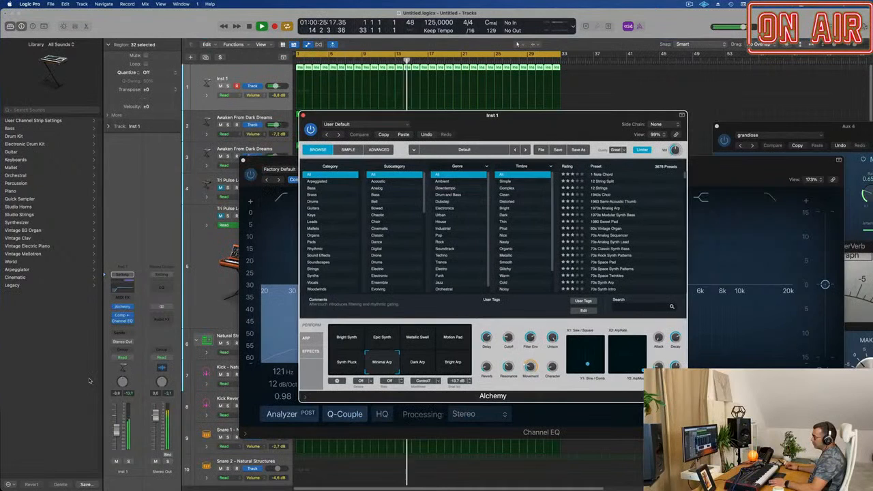
click(124, 358)
click(122, 366)
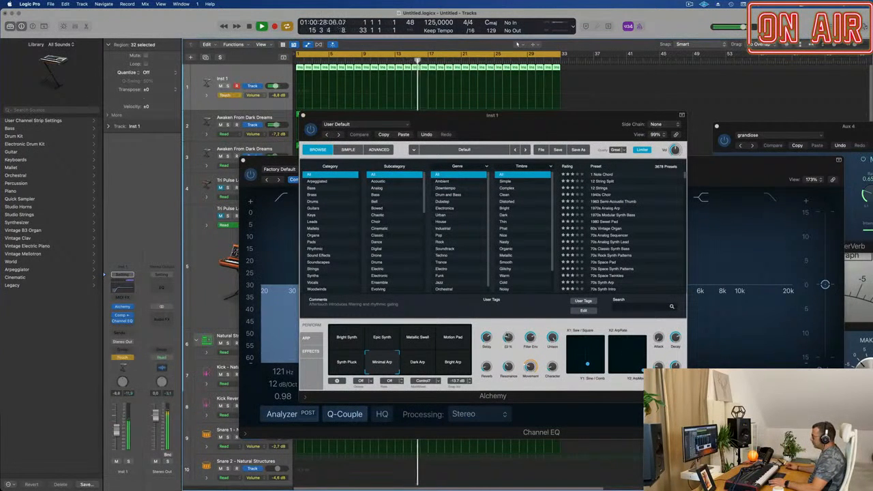
drag(508, 337, 508, 332)
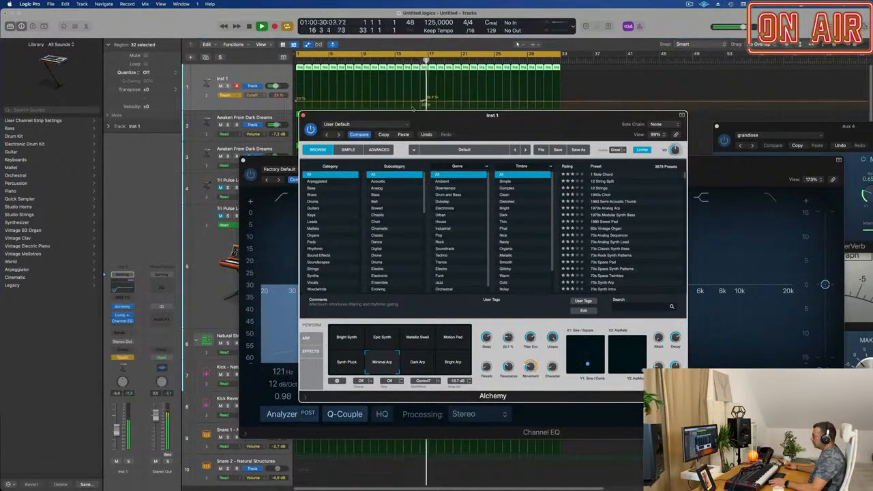
click(304, 115)
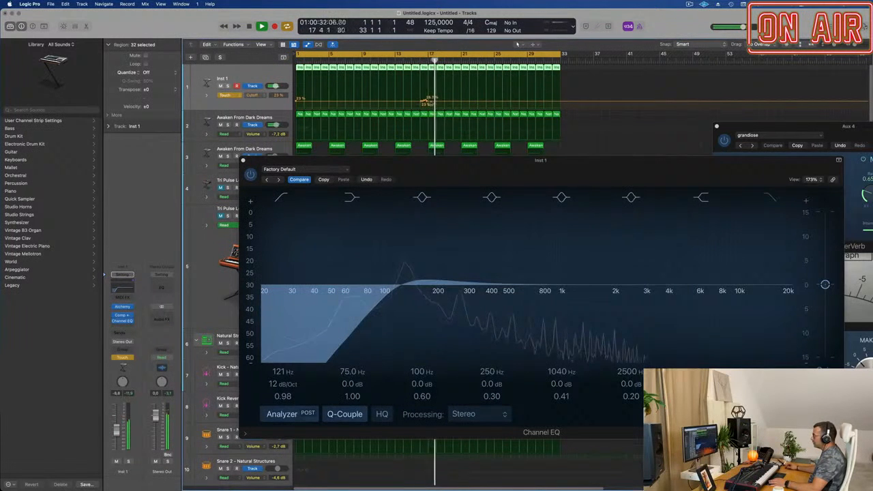
- Shape Inst 1's Cutoff automation from 23% at bar 1 up to 41.8% near bar 5 and back to 23% at bar 9
click(300, 100)
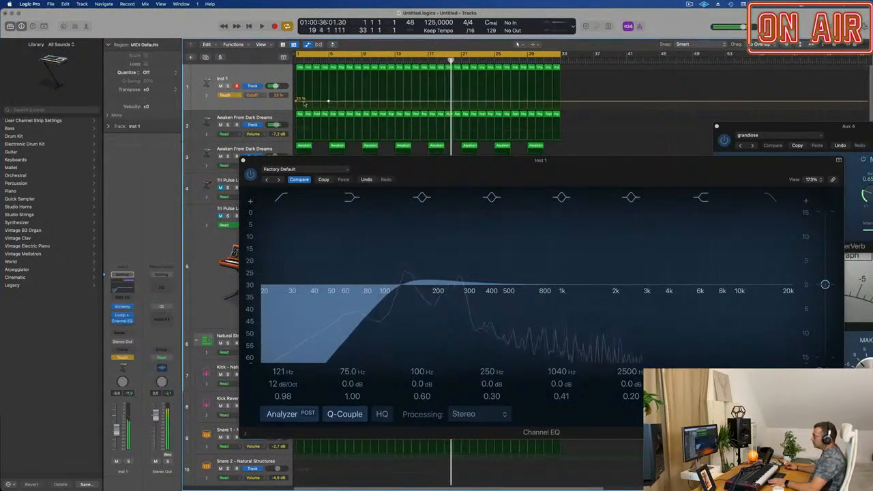
key(space)
click(362, 101)
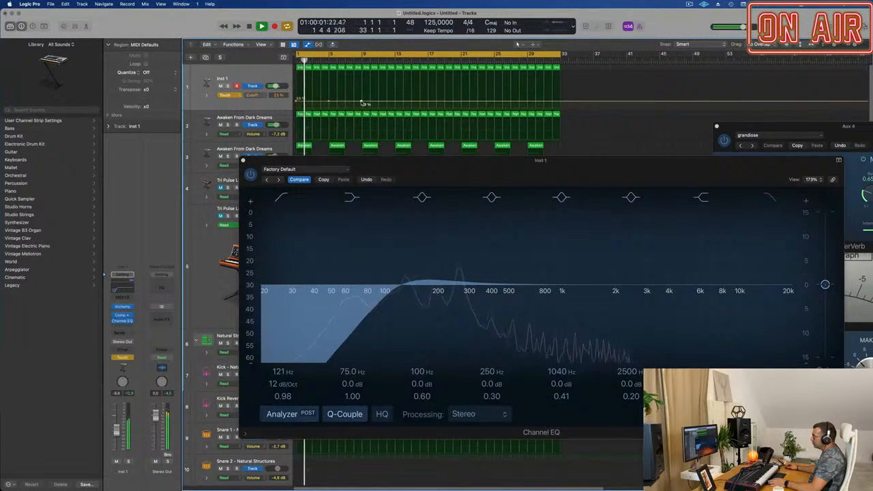
click(335, 91)
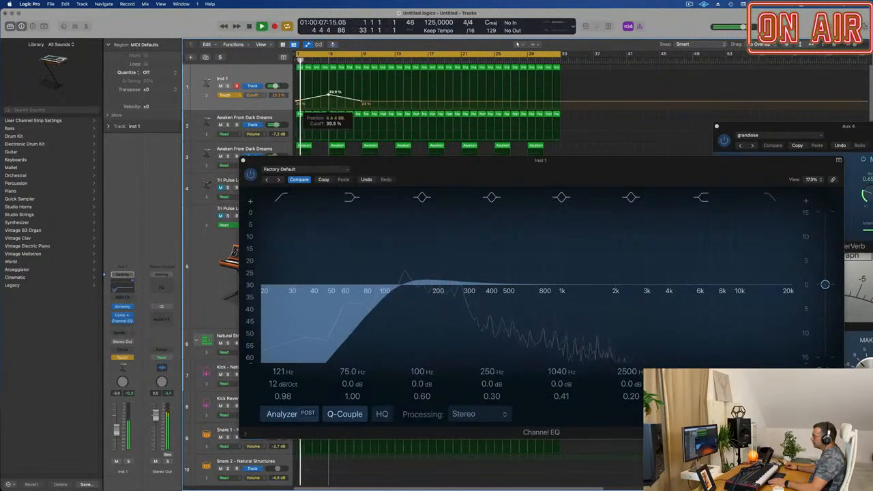
- Set Inst 1's automation mode to Read and close its Channel EQ window
click(225, 94)
click(229, 87)
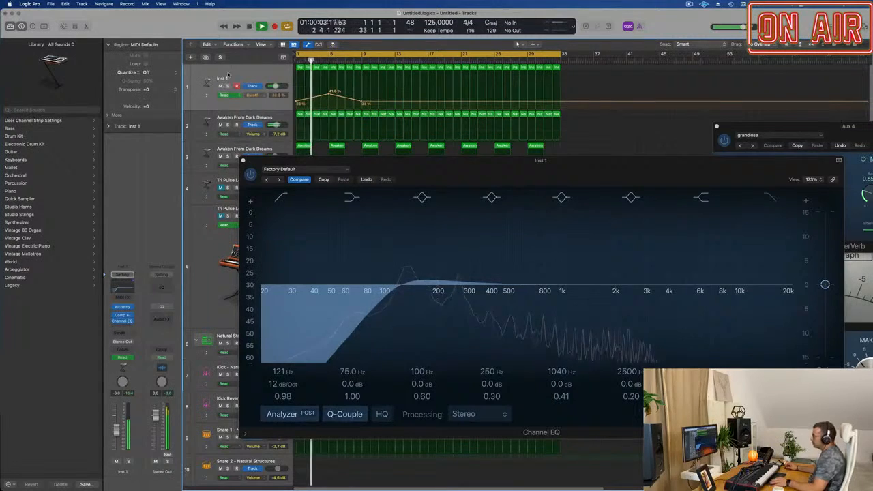
drag(243, 163, 298, 166)
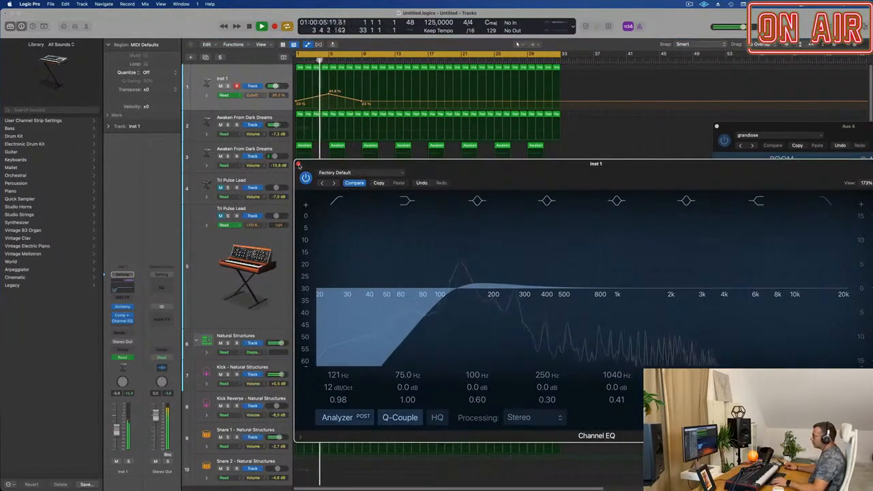
click(298, 165)
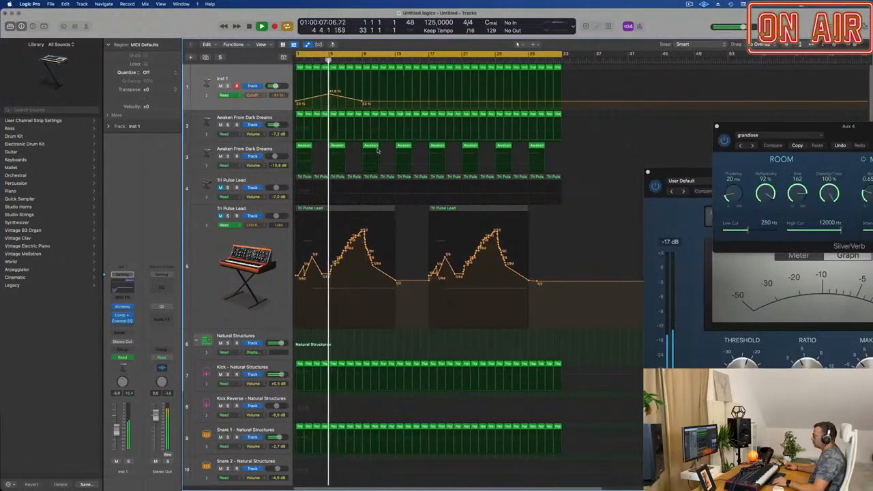
- Open Alchemy for track 2, Awaken From Dark Dreams, and listen to the track briefly in solo
scroll(378, 151, up, 3)
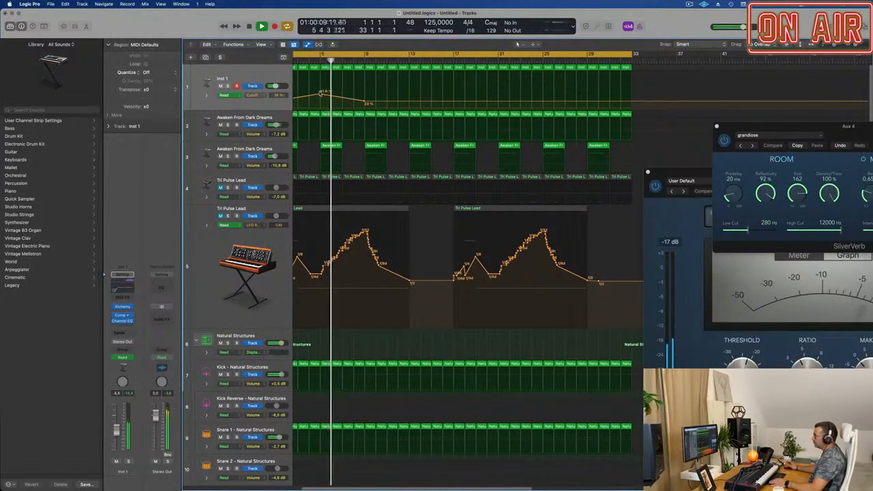
scroll(321, 93, down, 2)
click(266, 119)
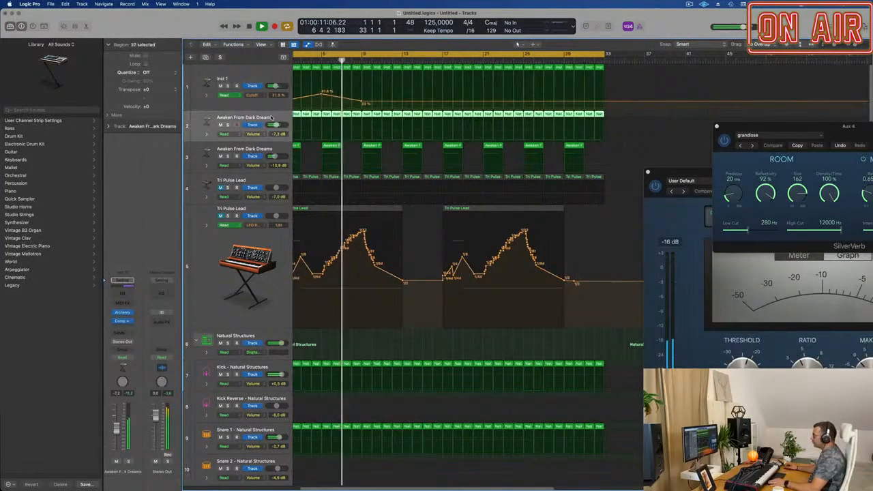
scroll(378, 134, down, 1)
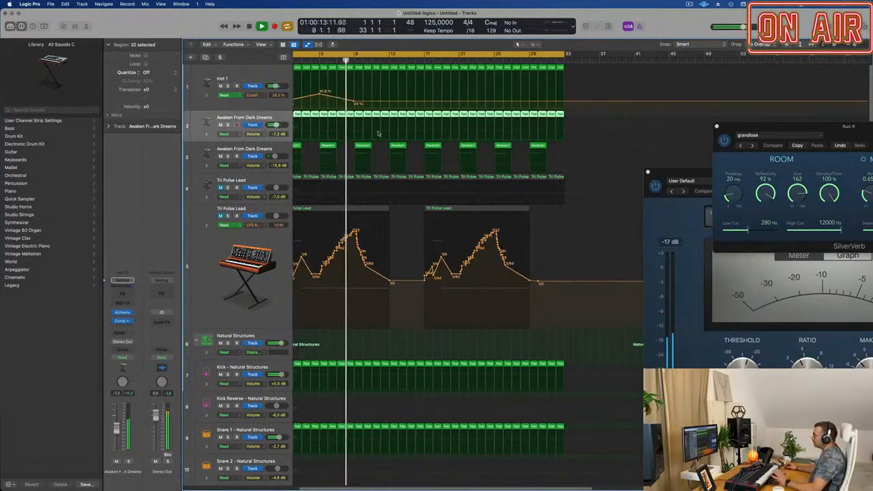
scroll(428, 192, right, 2)
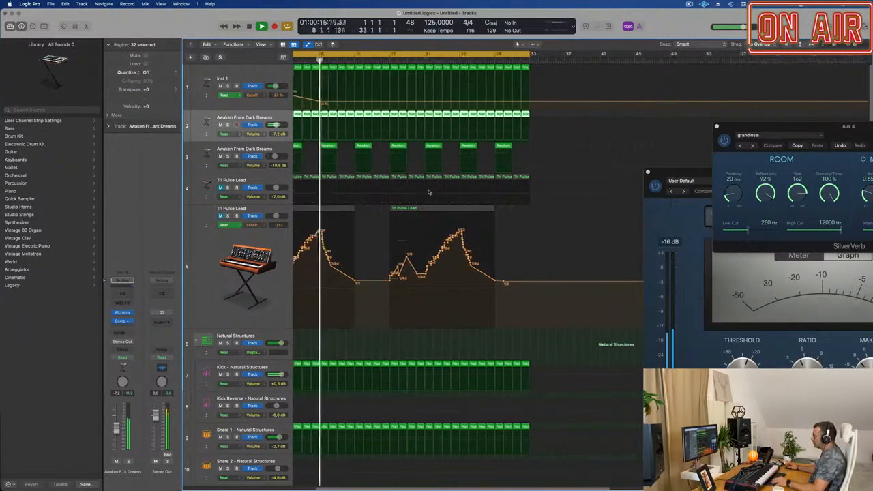
scroll(428, 192, left, 3)
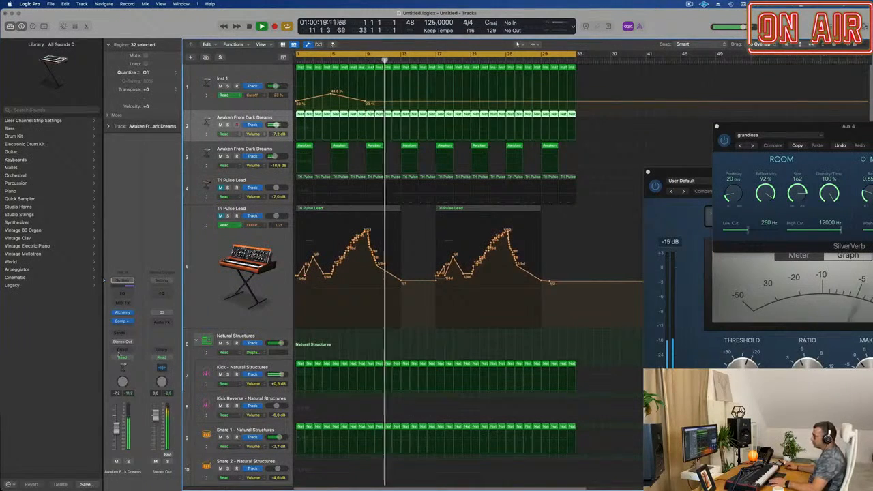
click(121, 312)
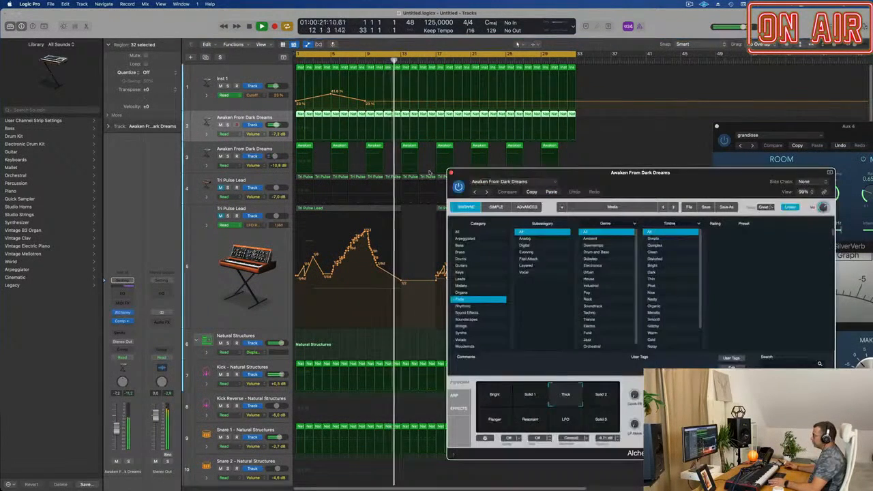
drag(480, 173, 436, 165)
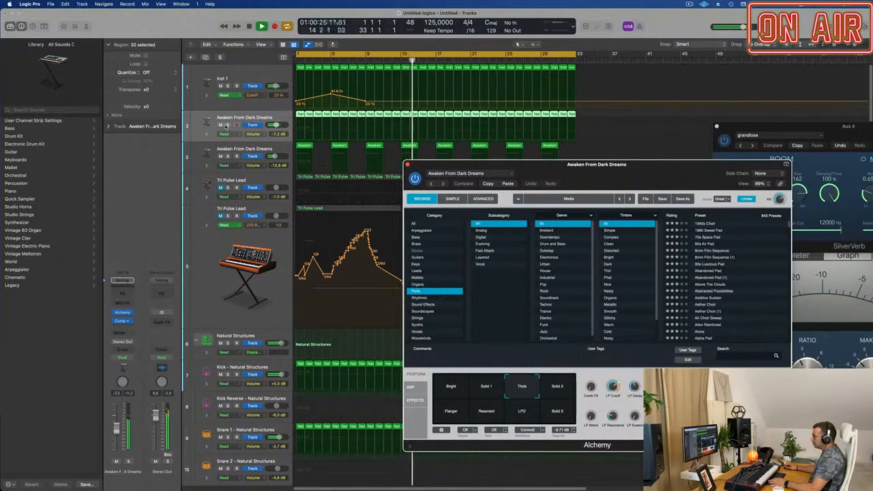
click(228, 125)
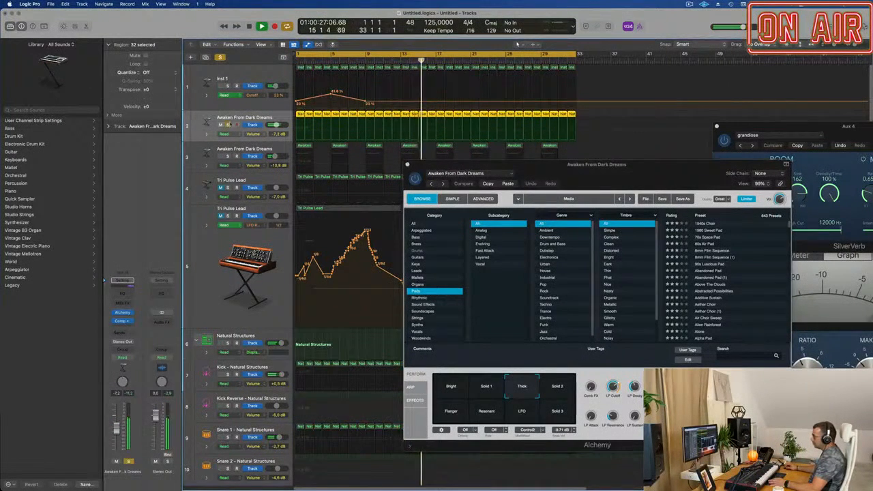
click(228, 125)
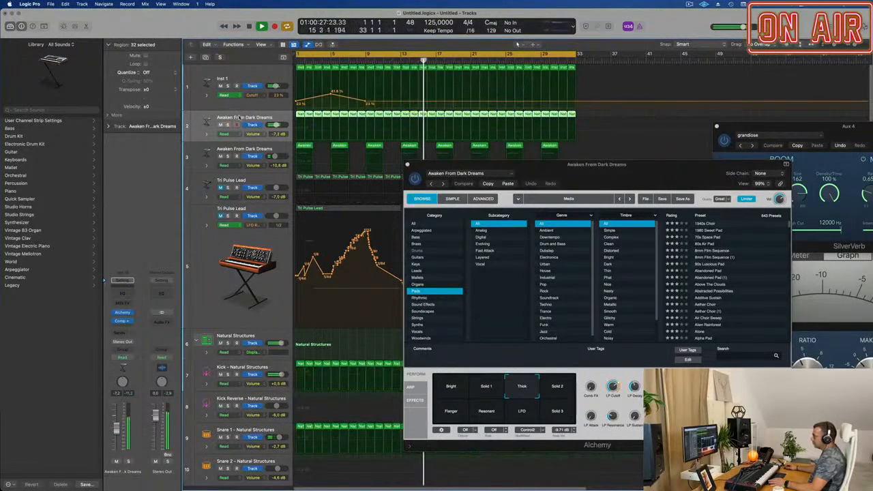
- Add a Channel EQ to track 2 and boost the 75 Hz low shelf by 2.7 dB
click(124, 297)
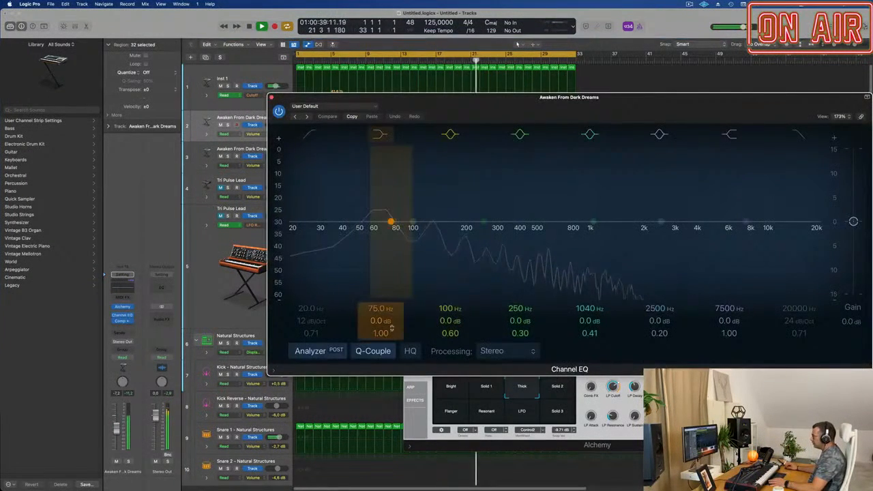
drag(380, 322, 381, 316)
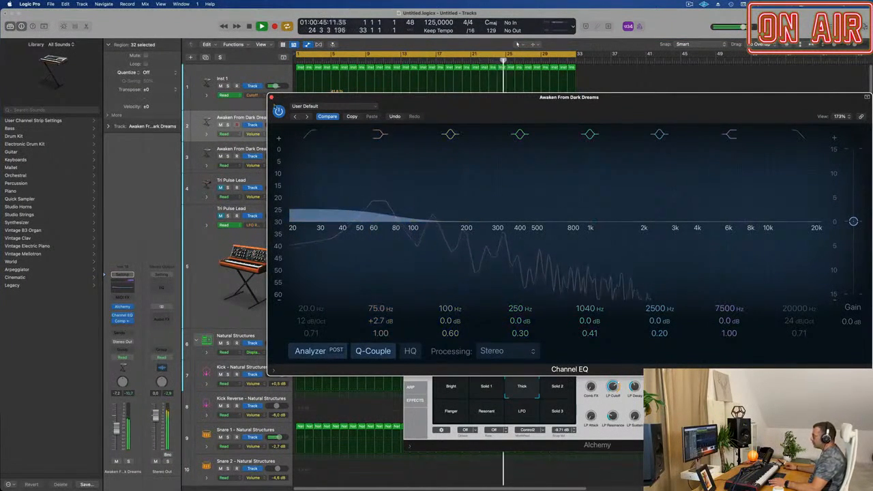
click(271, 97)
- Reopen track 2's Alchemy instrument and display its advanced synthesis settings
drag(554, 176, 415, 137)
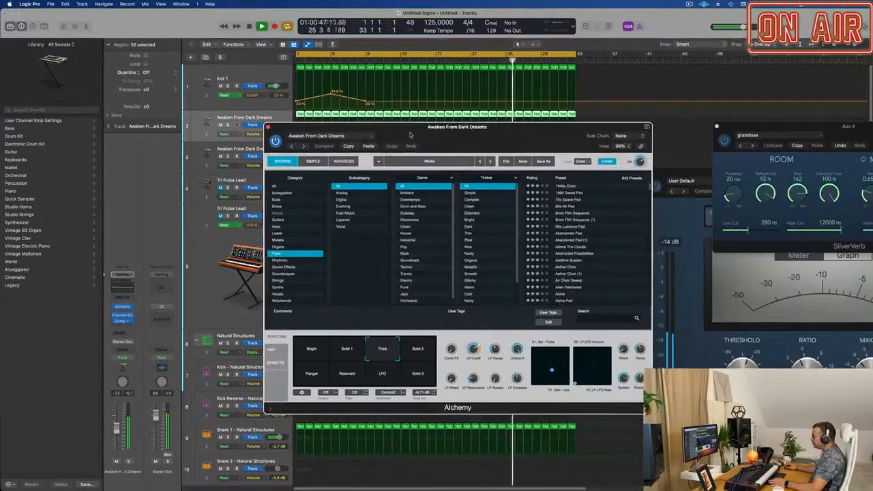
click(122, 308)
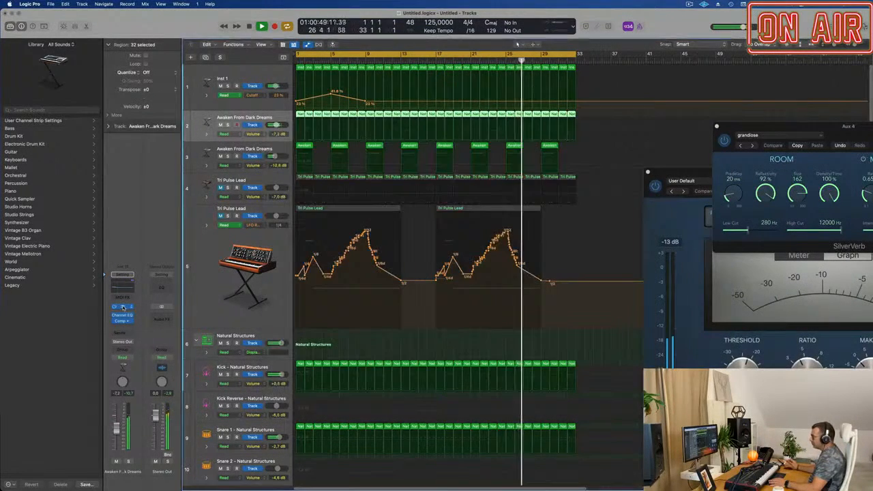
click(122, 307)
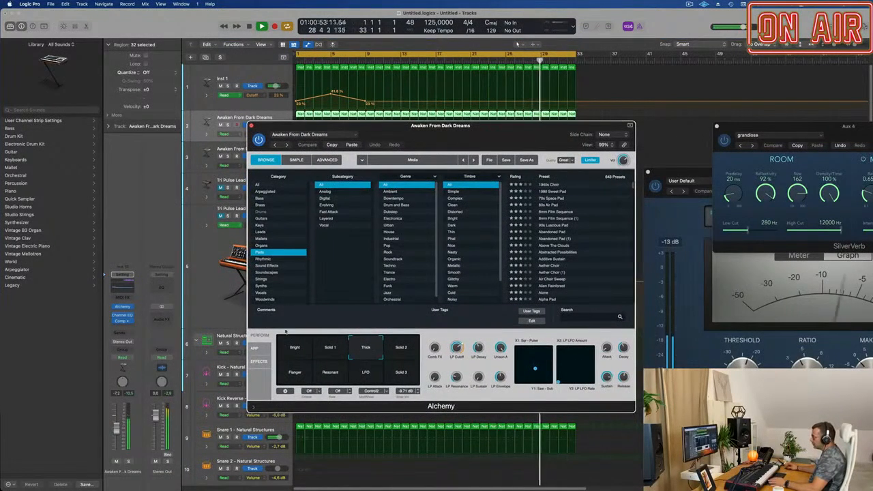
click(296, 160)
click(326, 159)
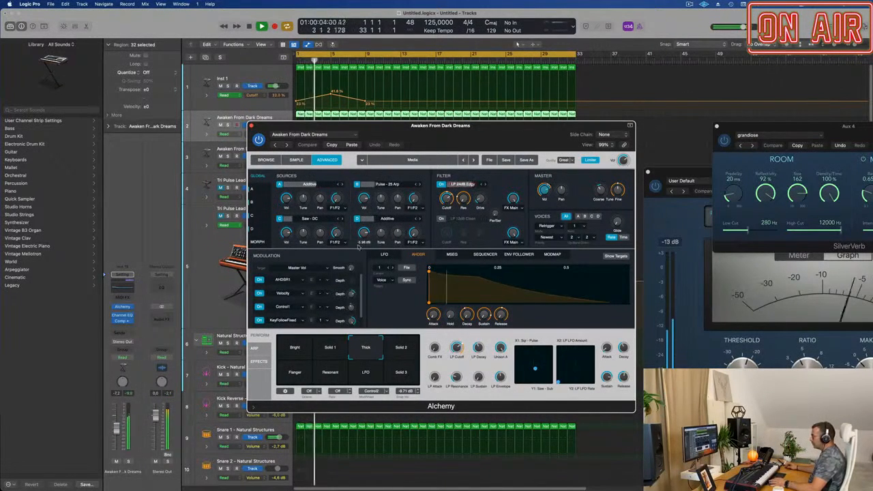
- Experiment with the tuning of Alchemy's sources B, A and C while track 2 plays in solo, and close the instrument window
drag(380, 199, 381, 203)
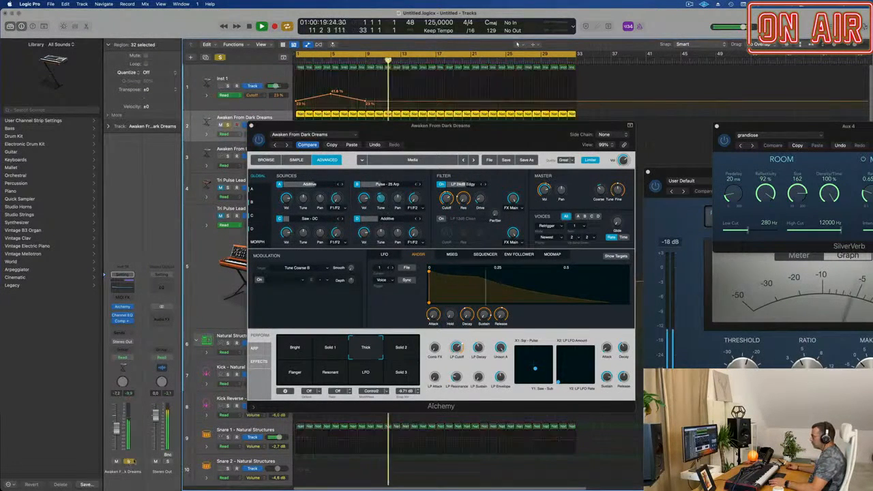
drag(449, 154, 480, 154)
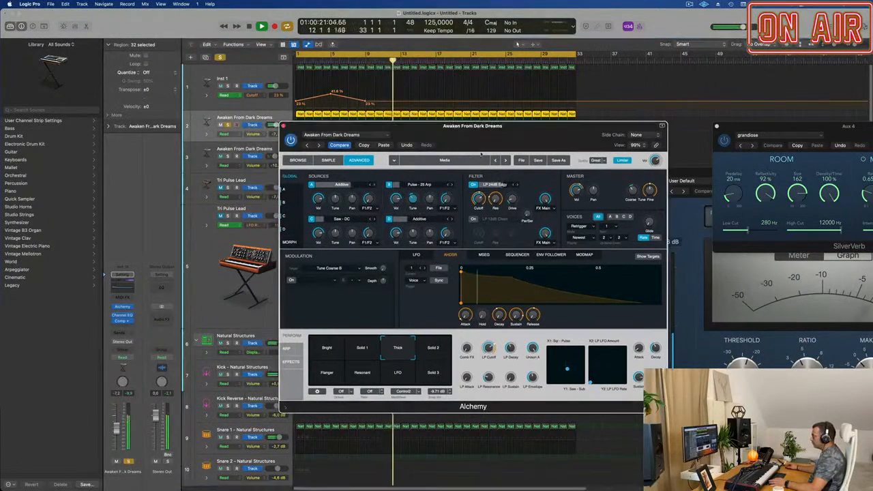
click(430, 199)
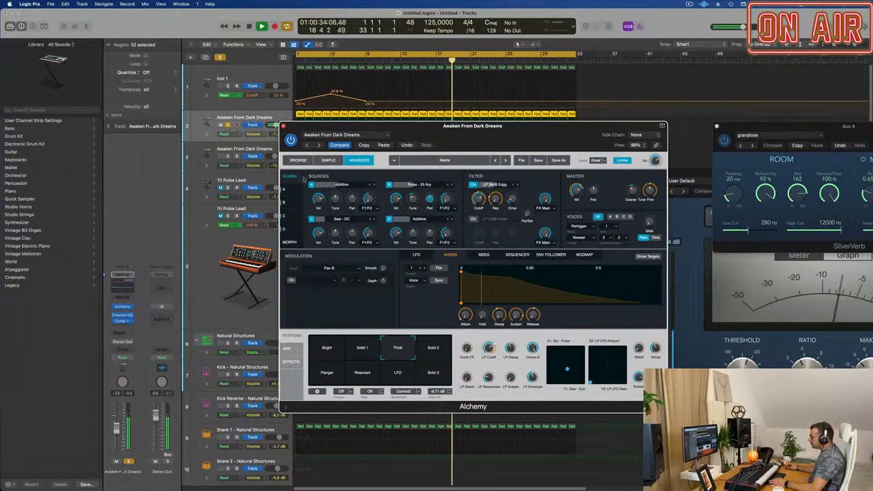
drag(335, 198, 337, 186)
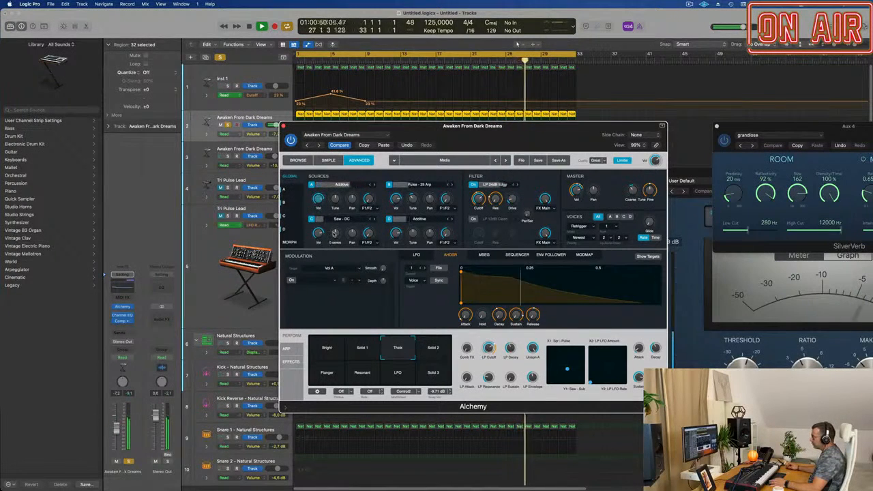
mouse_move(334, 234)
mouse_down()
mouse_move(336, 221)
mouse_move(336, 231)
mouse_up()
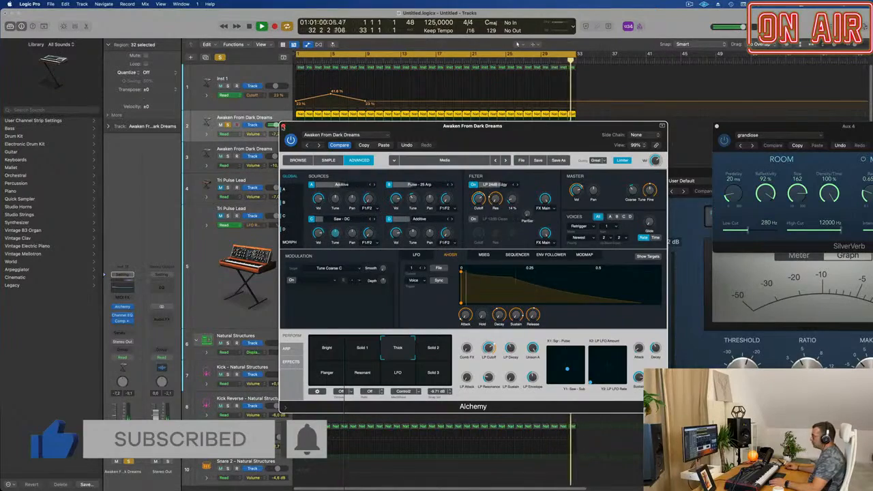
key(super+w)
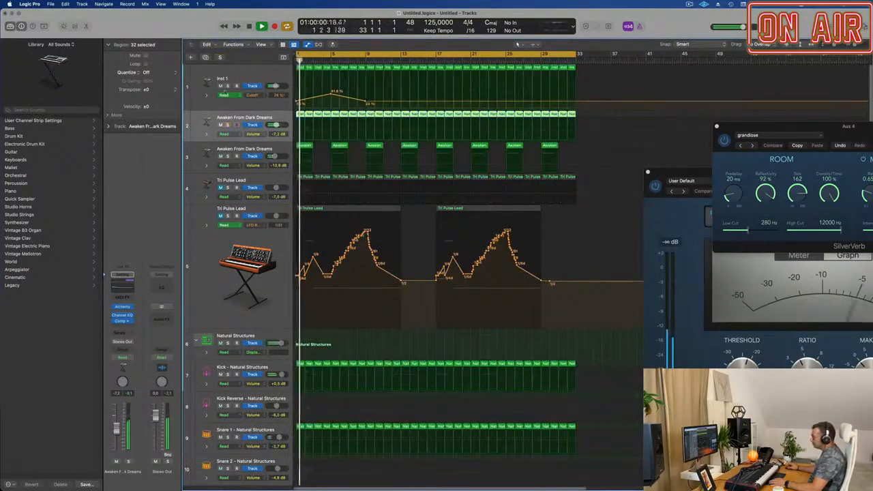